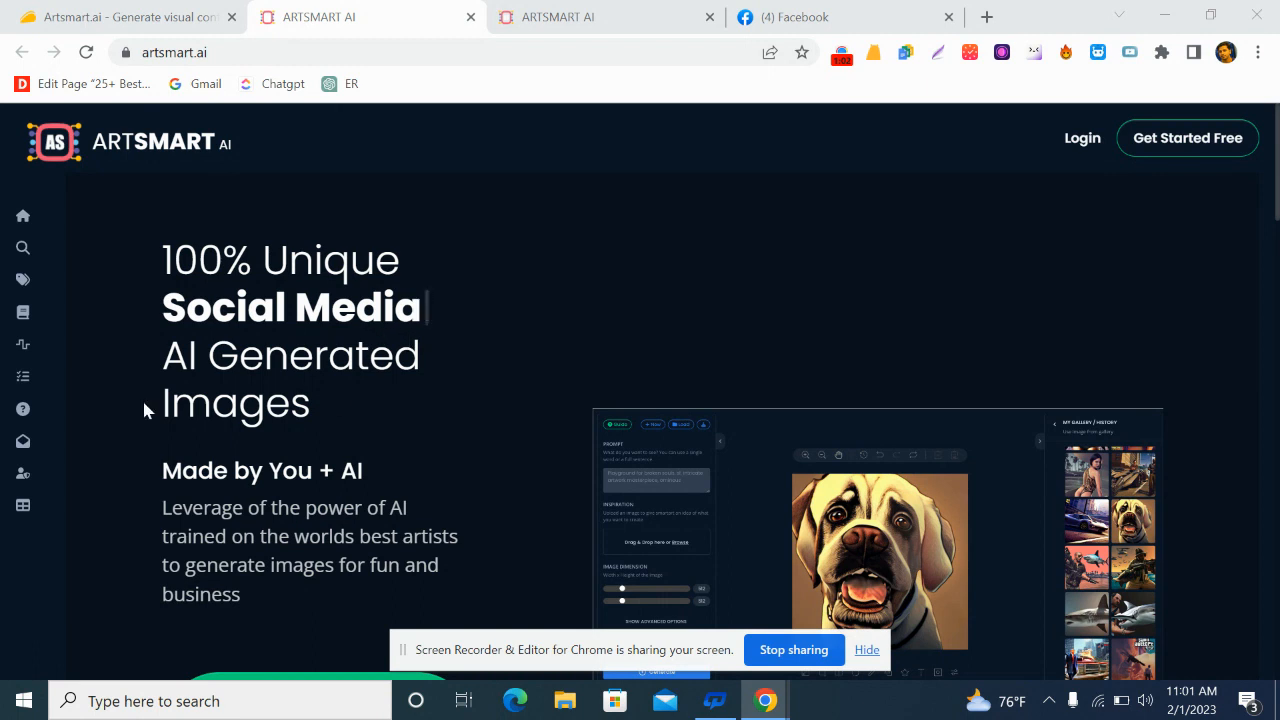
Look through the Artsmart home page and its community text-to-image artwork gallery, hiding the screen-sharing notice.
scroll(390, 397, down, 2)
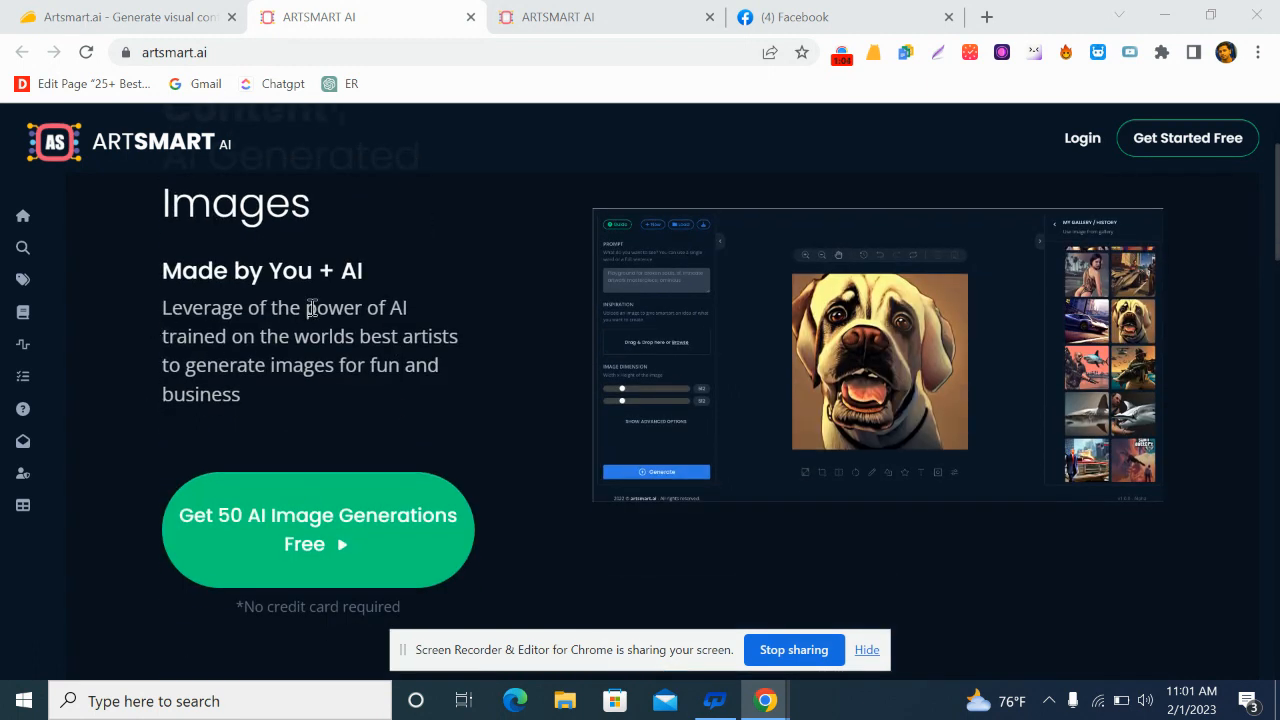
scroll(358, 346, down, 1)
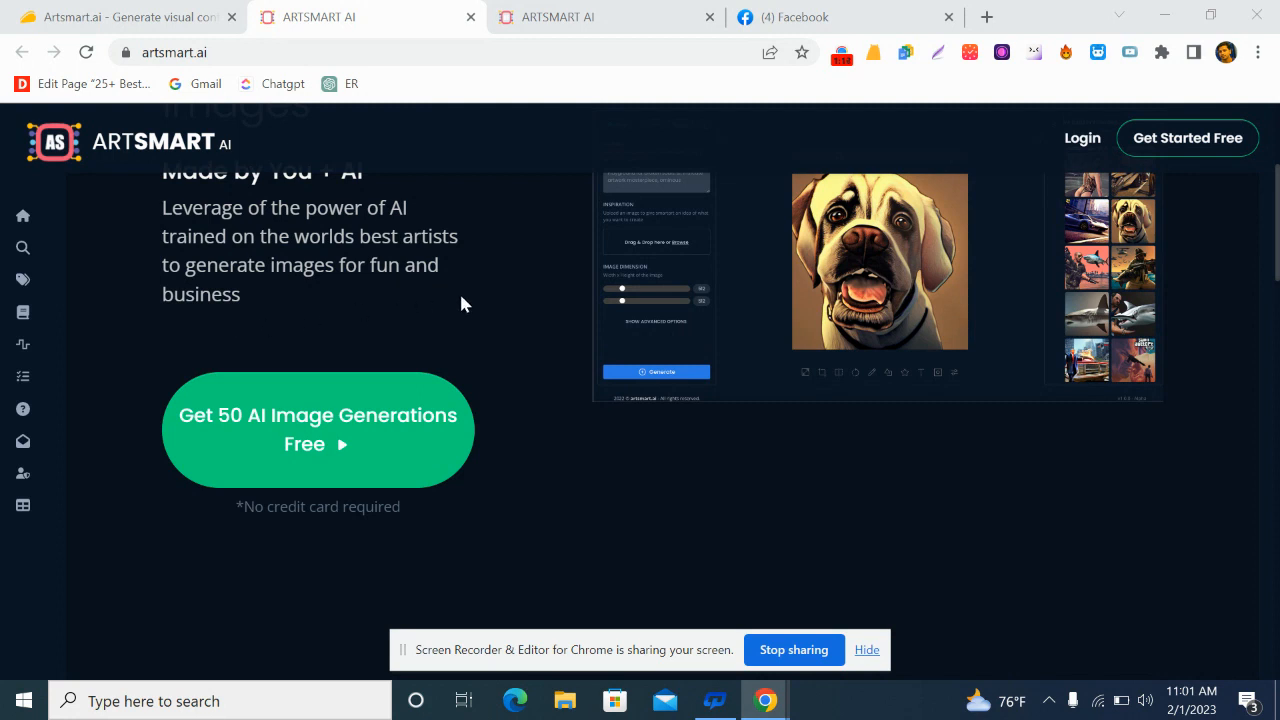
scroll(460, 303, down, 5)
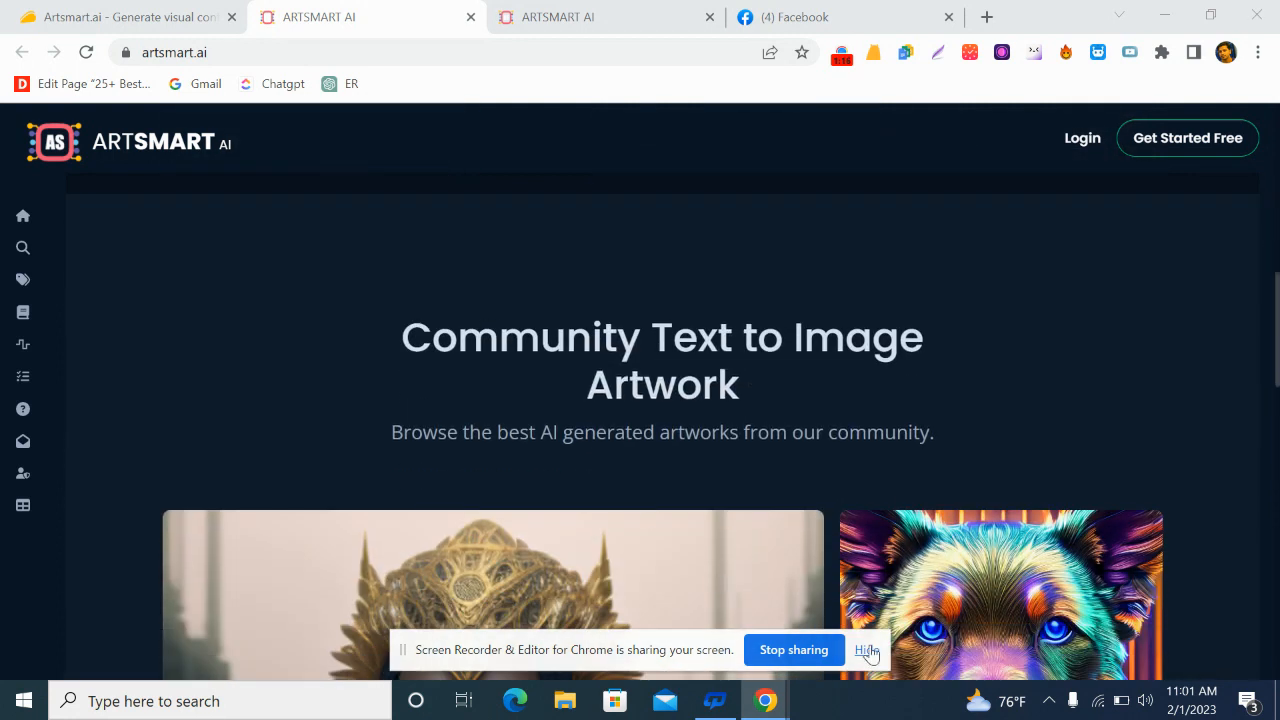
click(866, 650)
scroll(640, 428, down, 3)
scroll(460, 437, up, 2)
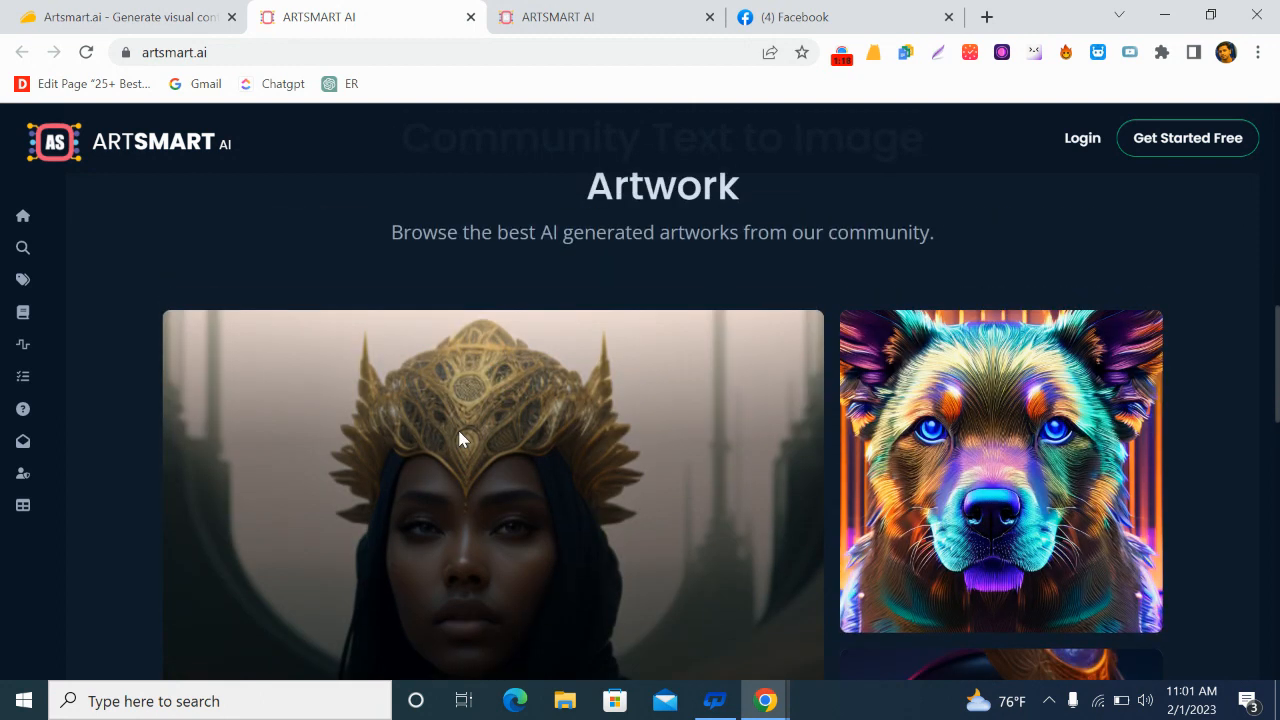
scroll(570, 374, down, 2)
scroll(577, 372, down, 4)
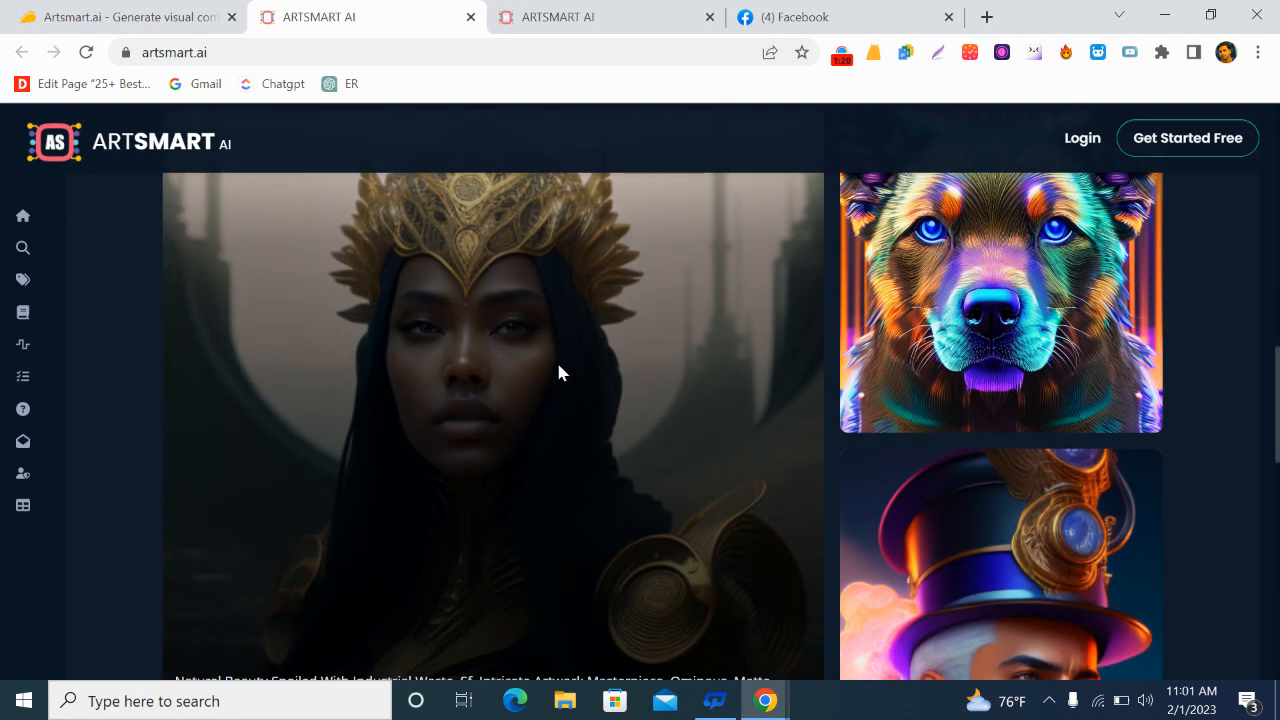
scroll(268, 470, down, 2)
scroll(220, 474, down, 2)
scroll(314, 478, up, 4)
scroll(410, 430, down, 2)
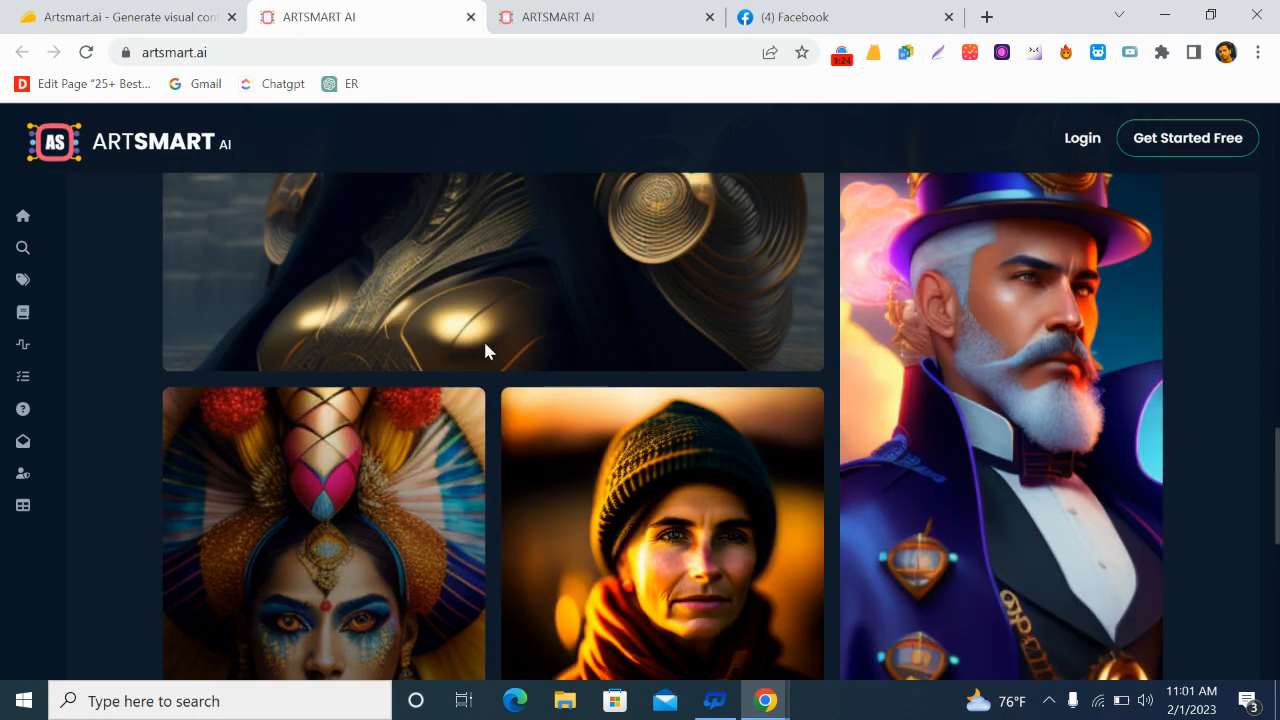
scroll(100, 352, down, 2)
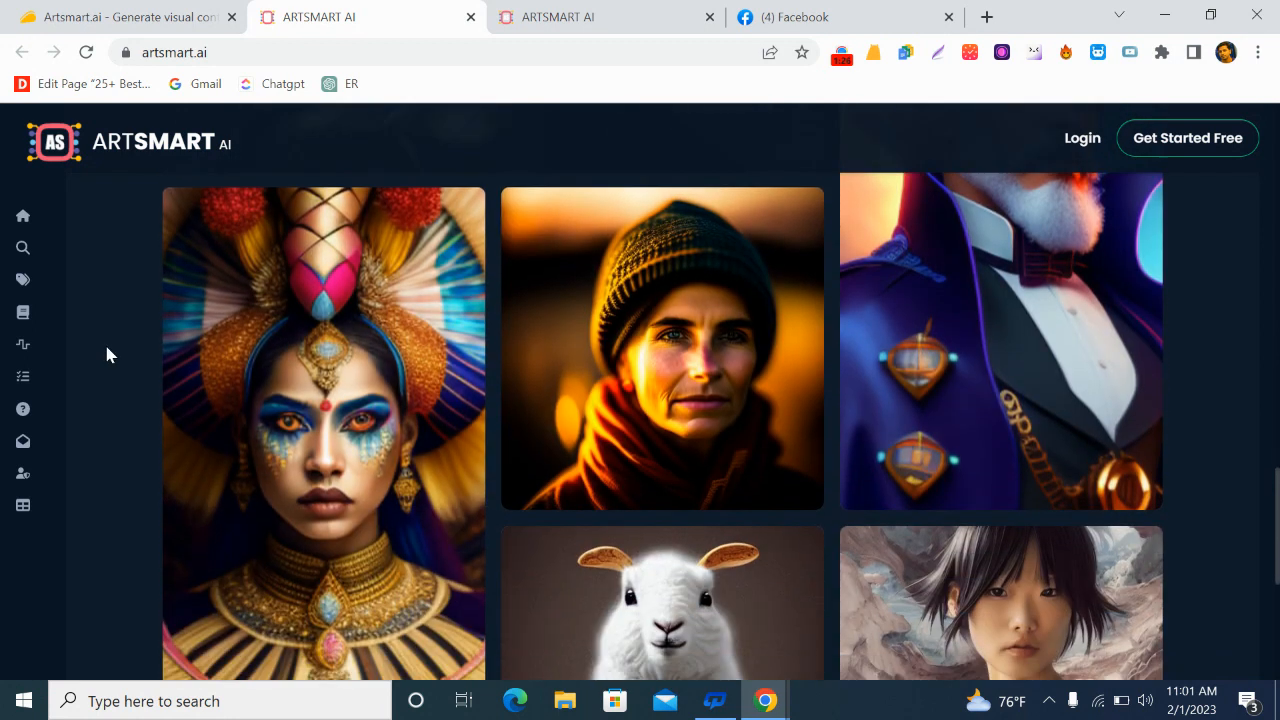
scroll(108, 355, down, 1)
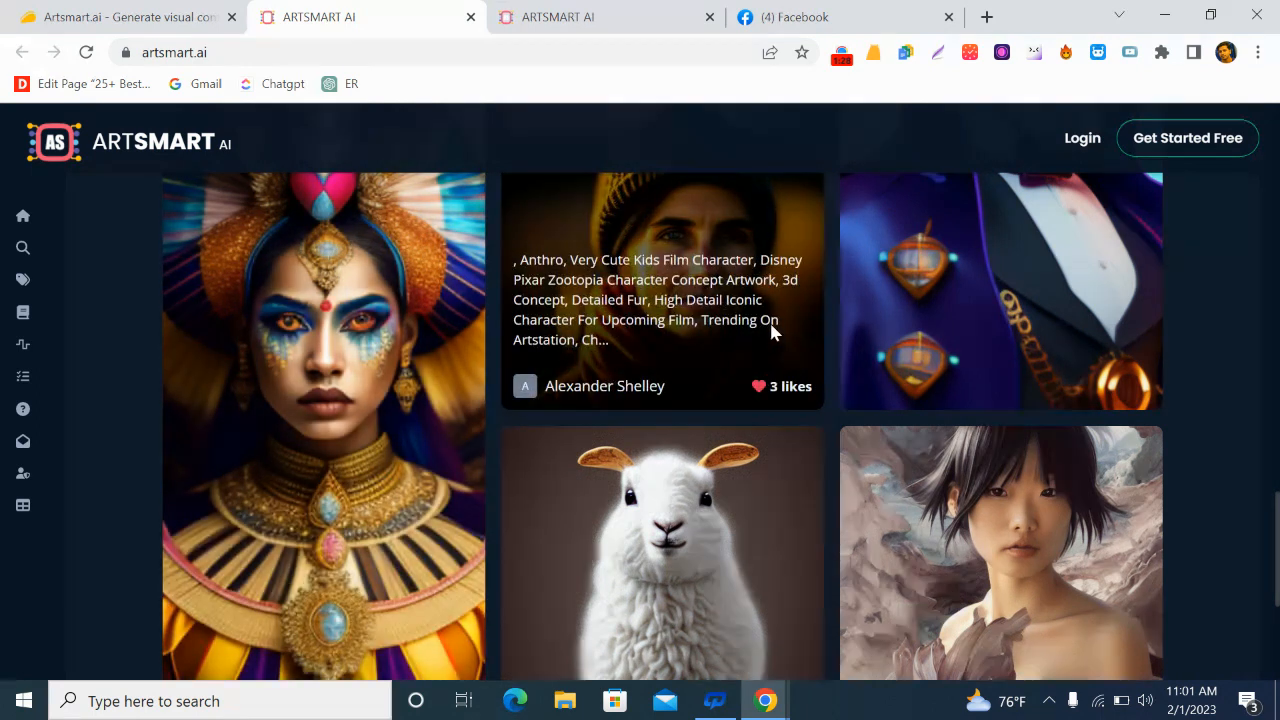
scroll(771, 330, down, 4)
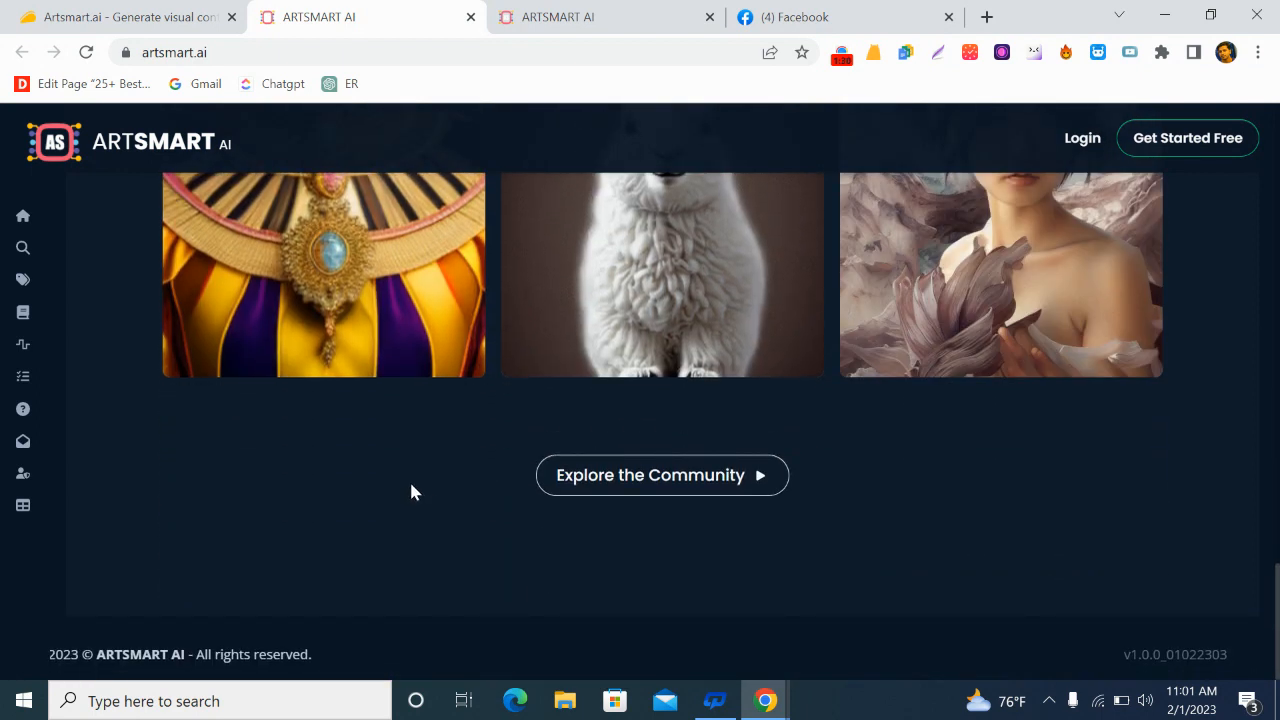
scroll(408, 479, up, 4)
scroll(391, 483, up, 10)
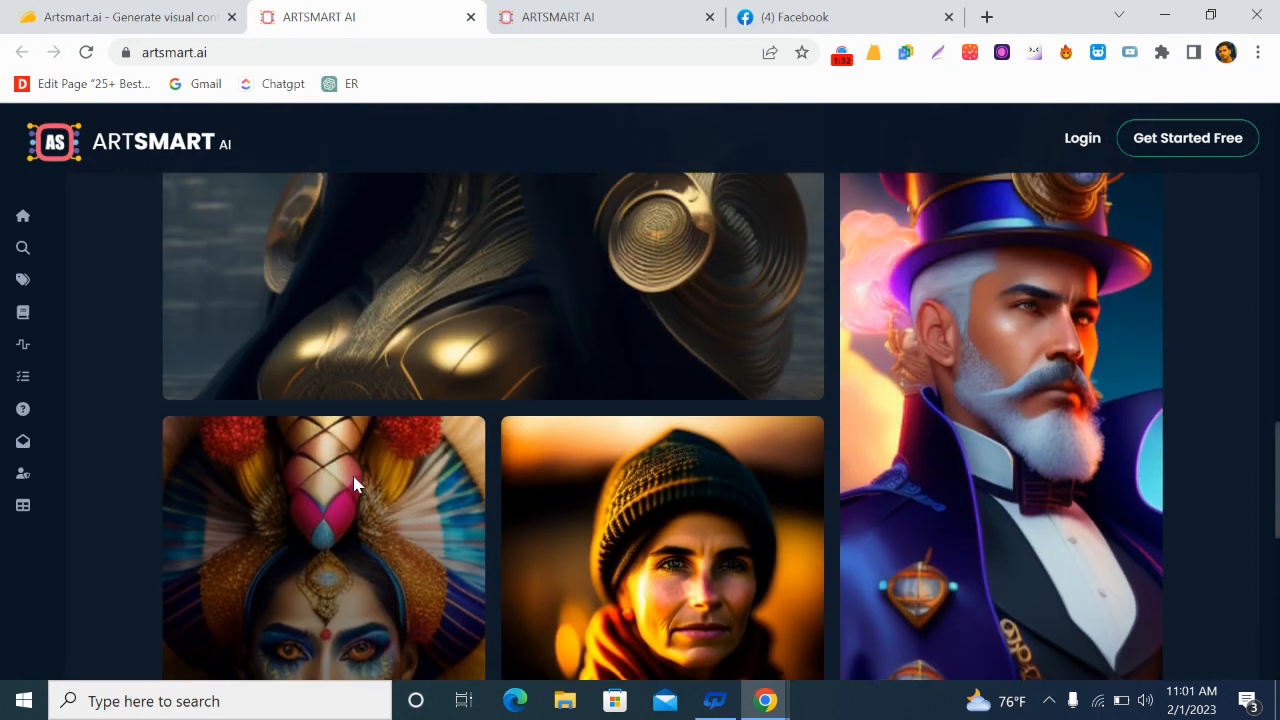
scroll(310, 466, up, 6)
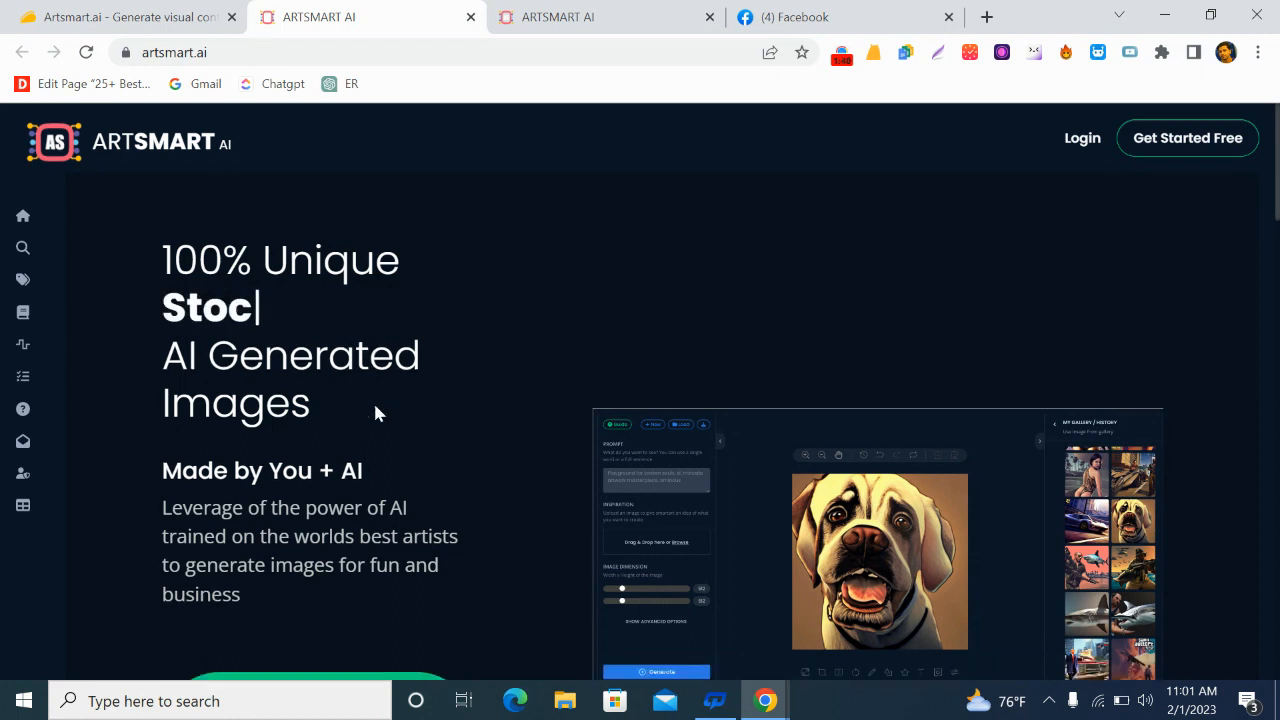
Switch to the Artsmart.ai deal page on AppSumo and compare the prices and monthly credits of the Single, Double and Multiple plans.
click(88, 20)
scroll(300, 365, up, 1)
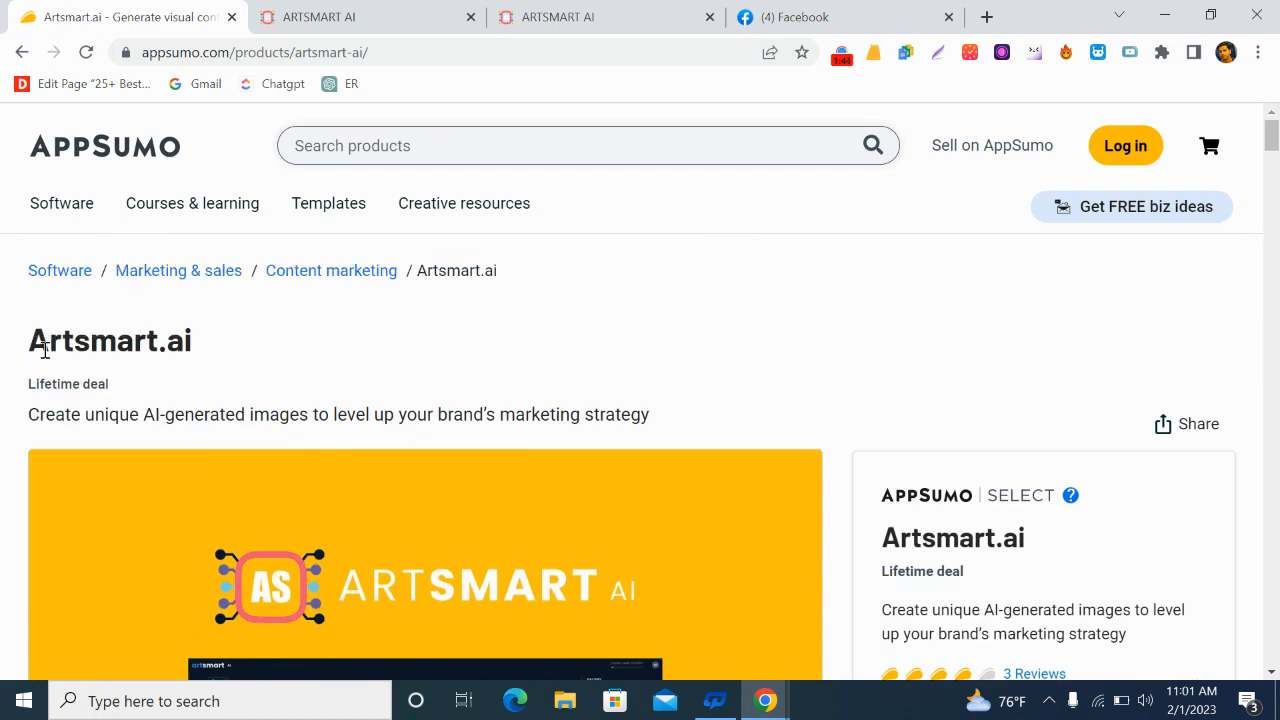
scroll(900, 398, down, 1)
scroll(960, 403, down, 2)
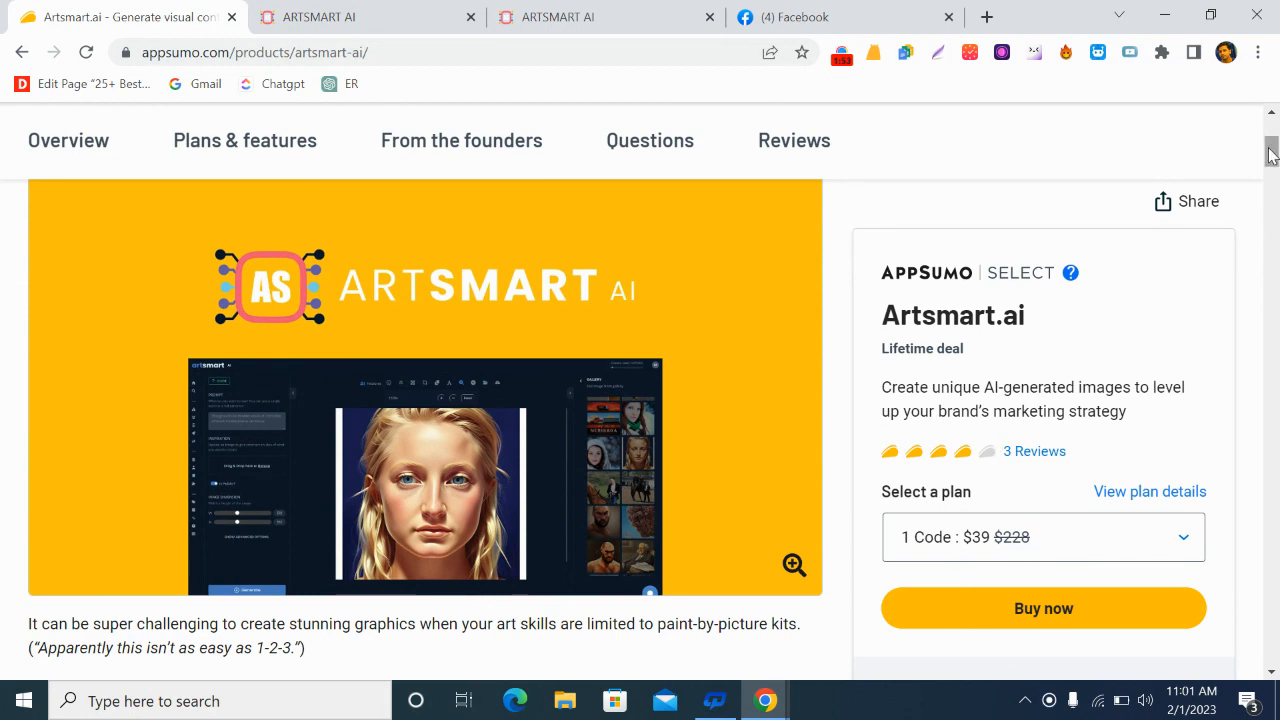
drag(1270, 152, 1270, 452)
scroll(300, 368, up, 3)
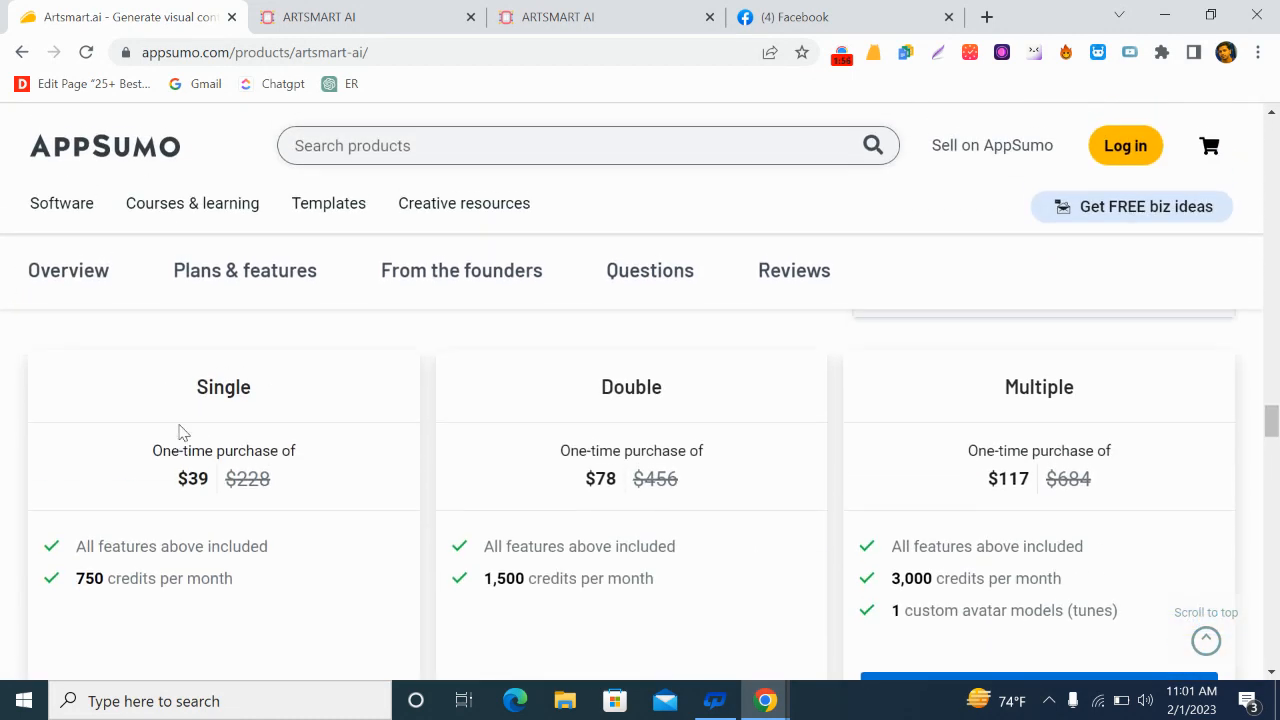
drag(177, 477, 236, 486)
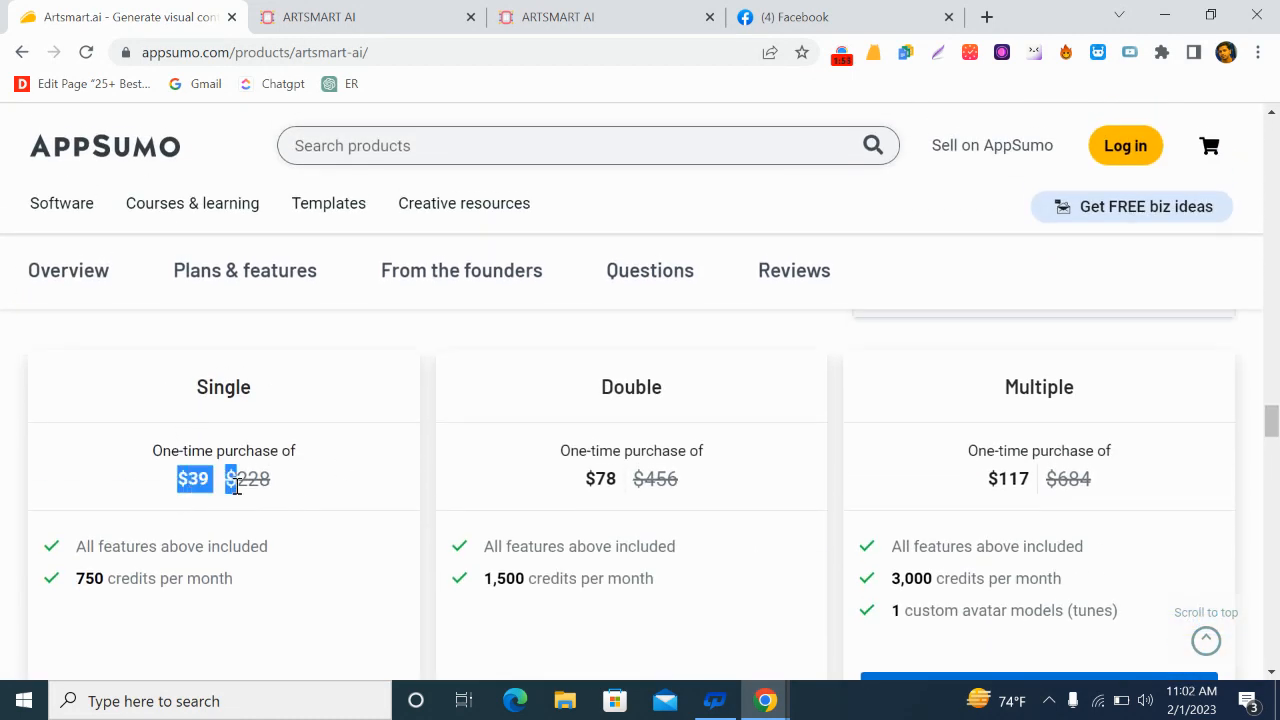
key(ctrl+m)
click(157, 565)
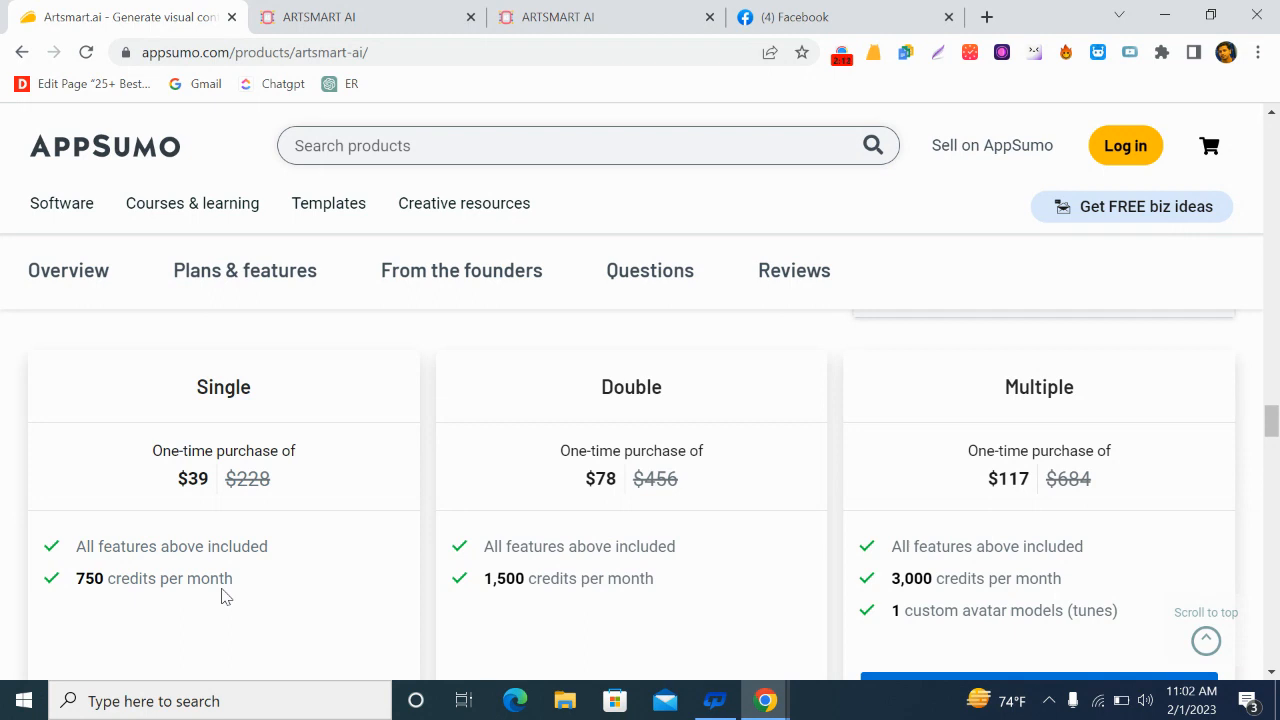
scroll(225, 595, up, 1)
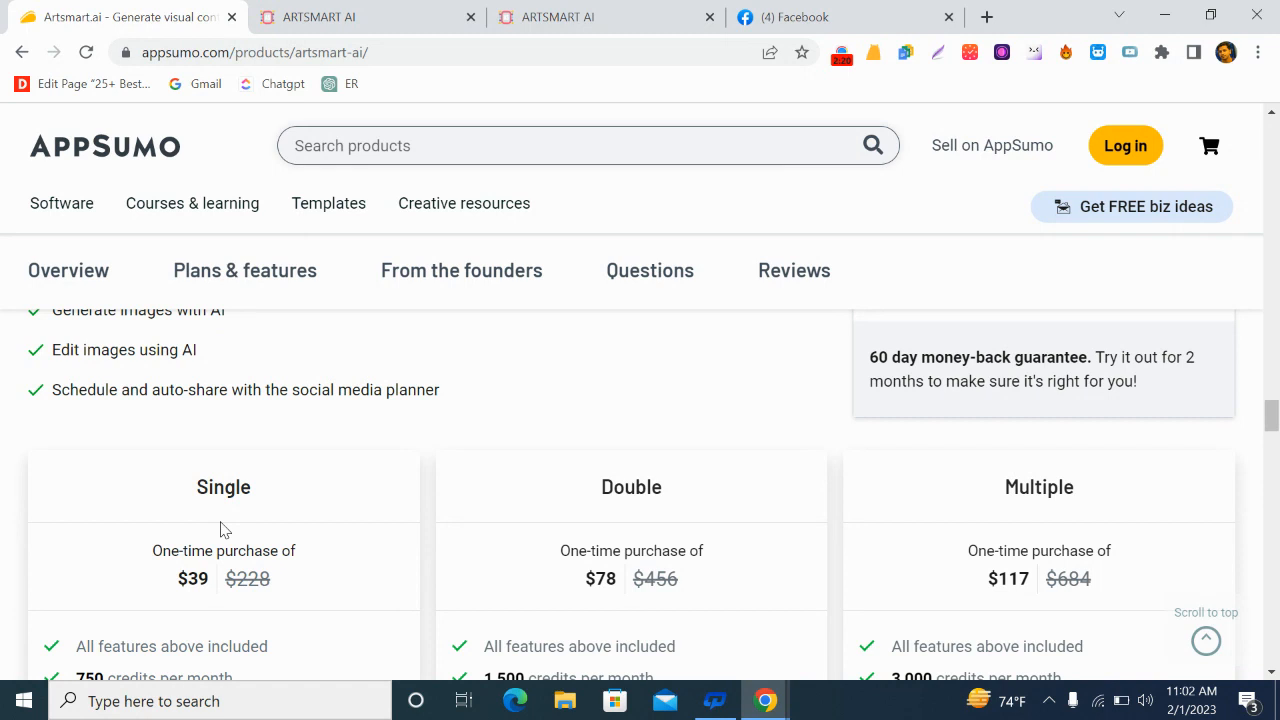
scroll(222, 530, down, 1)
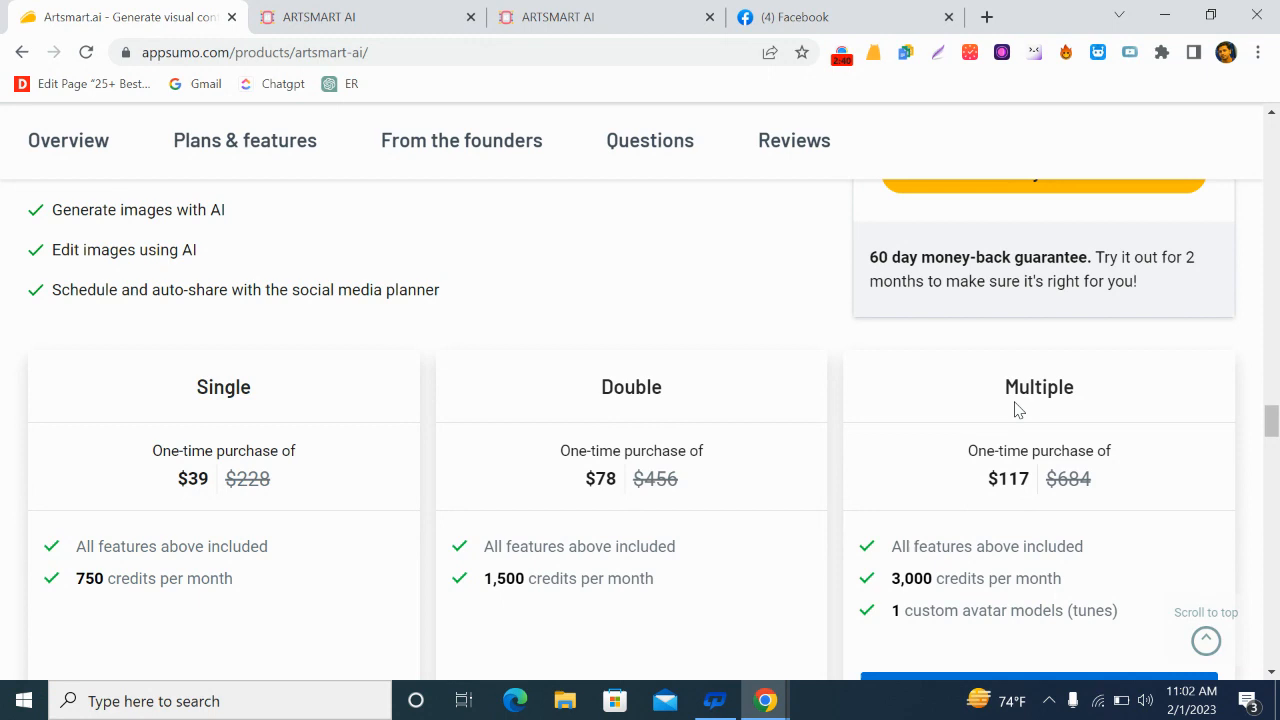
Check which extra code quantities the Multiple plan offers and glance at the founders' message below the plans.
scroll(1020, 420, down, 3)
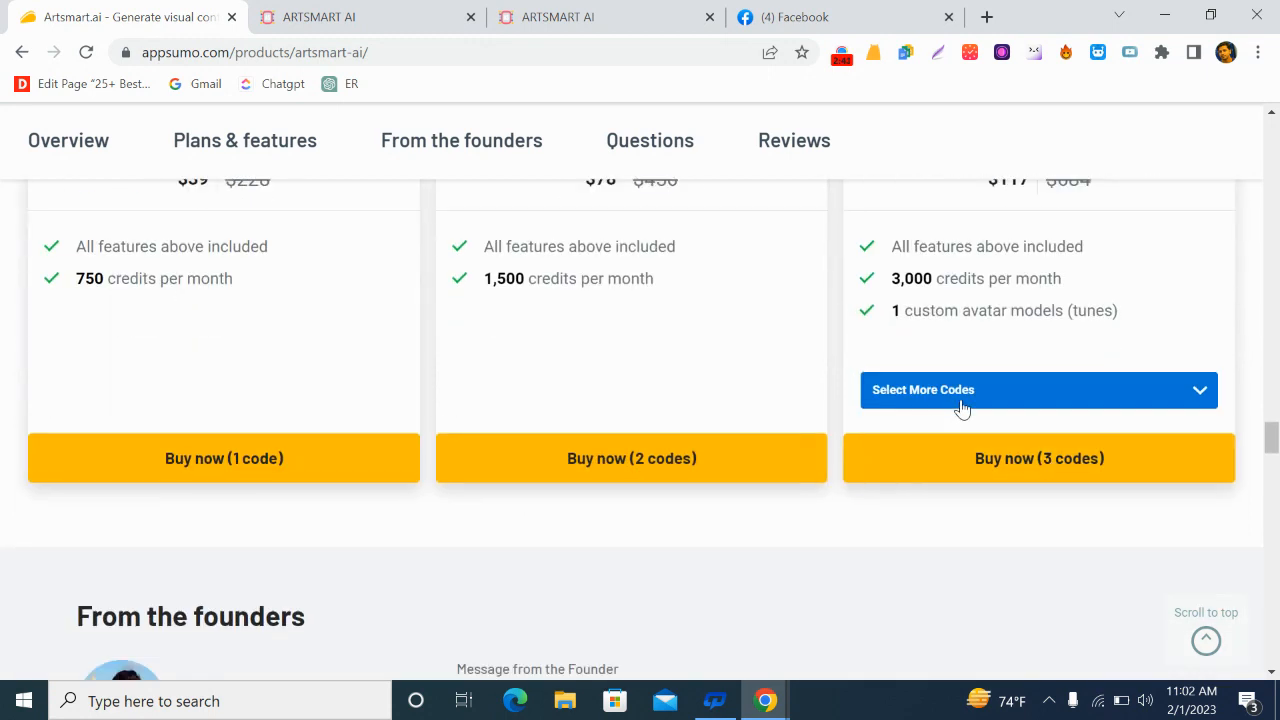
click(959, 403)
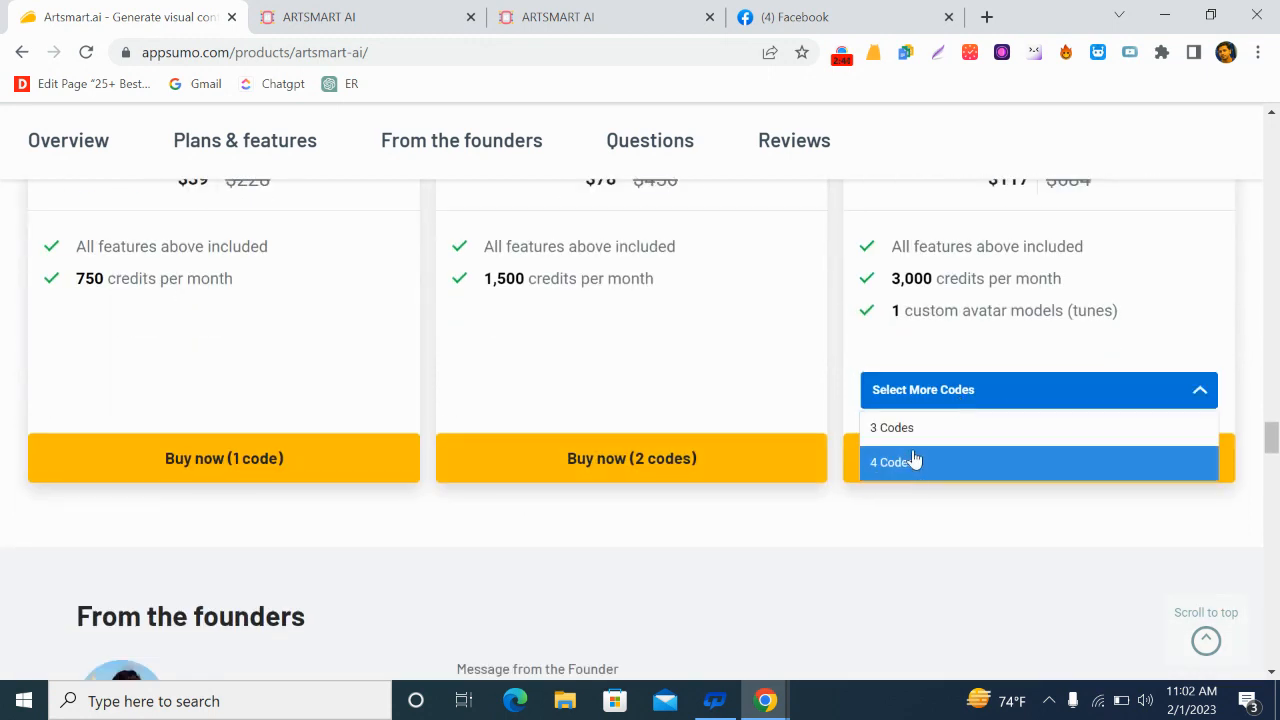
click(841, 424)
scroll(783, 490, down, 3)
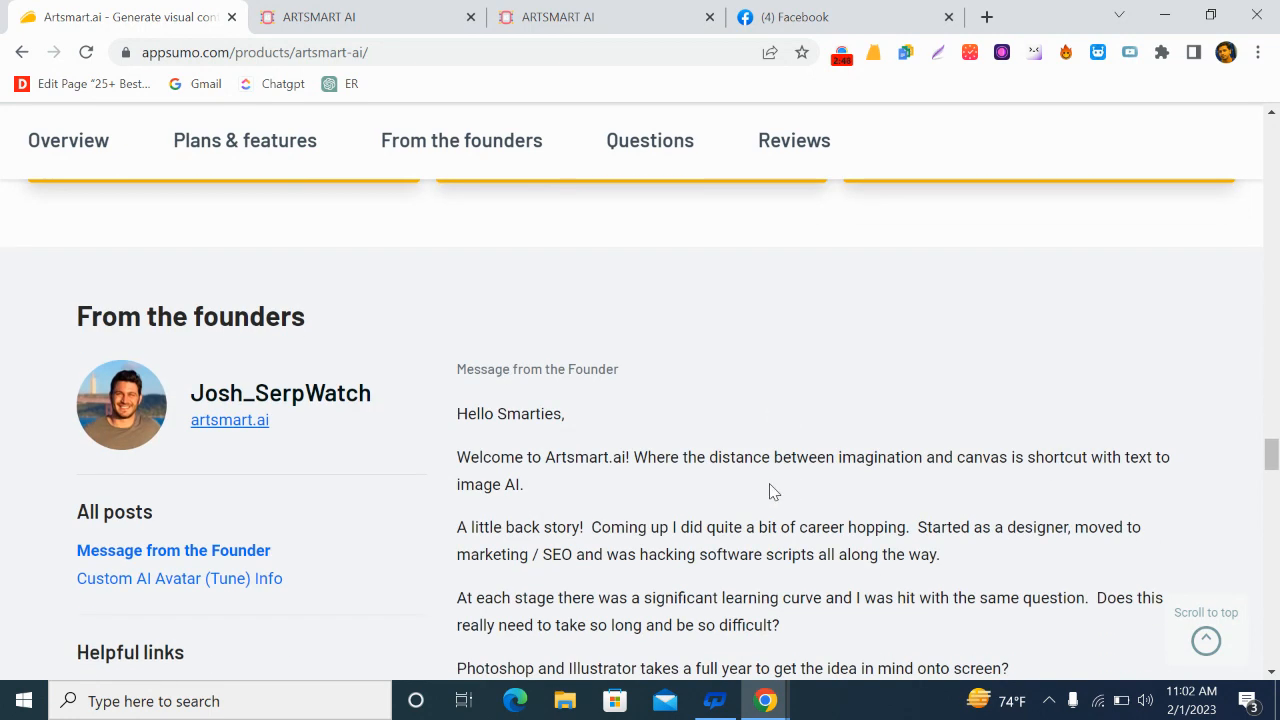
scroll(778, 492, up, 2)
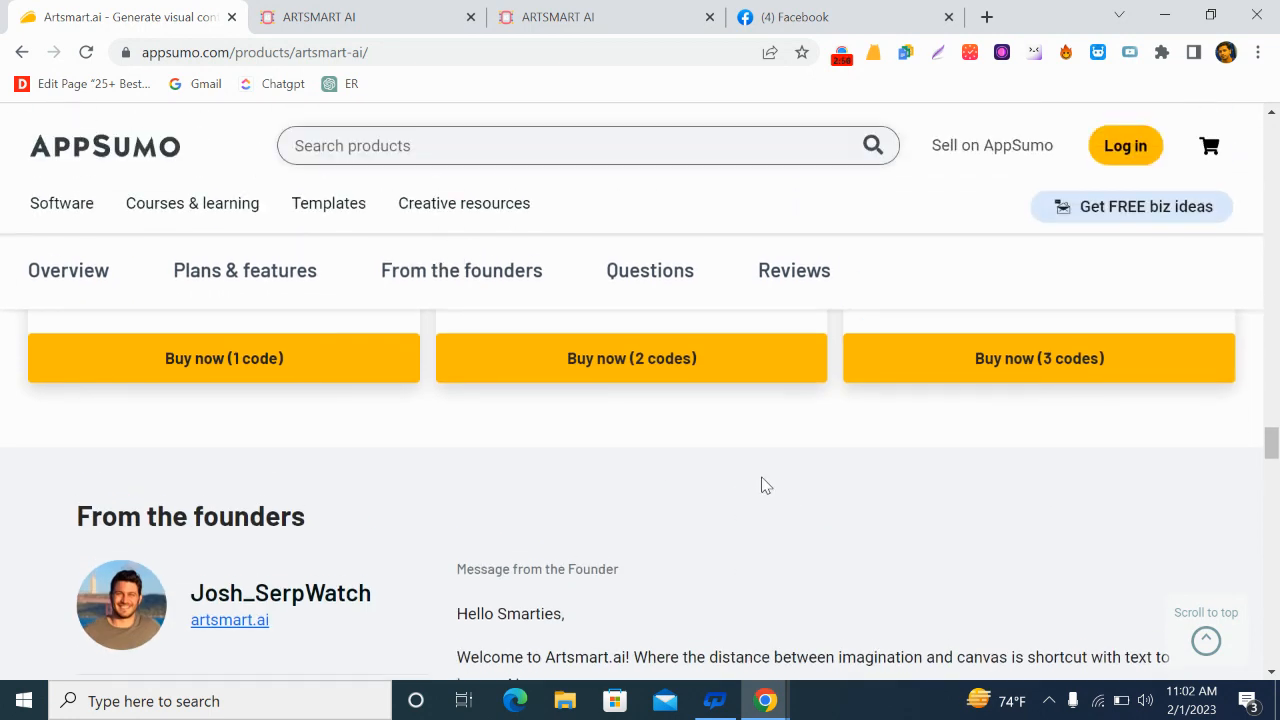
Switch to the Artsmart playground and check the available generation modes, leaving Semi Realistic selected.
click(548, 16)
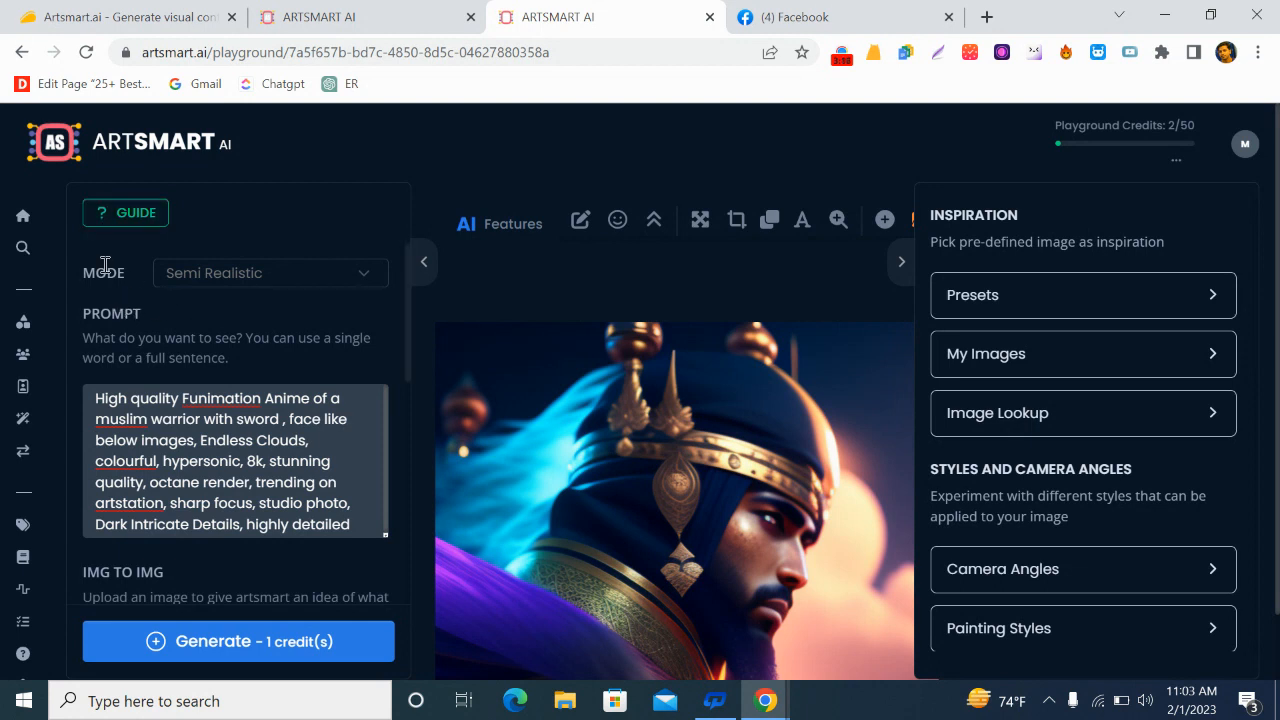
click(296, 276)
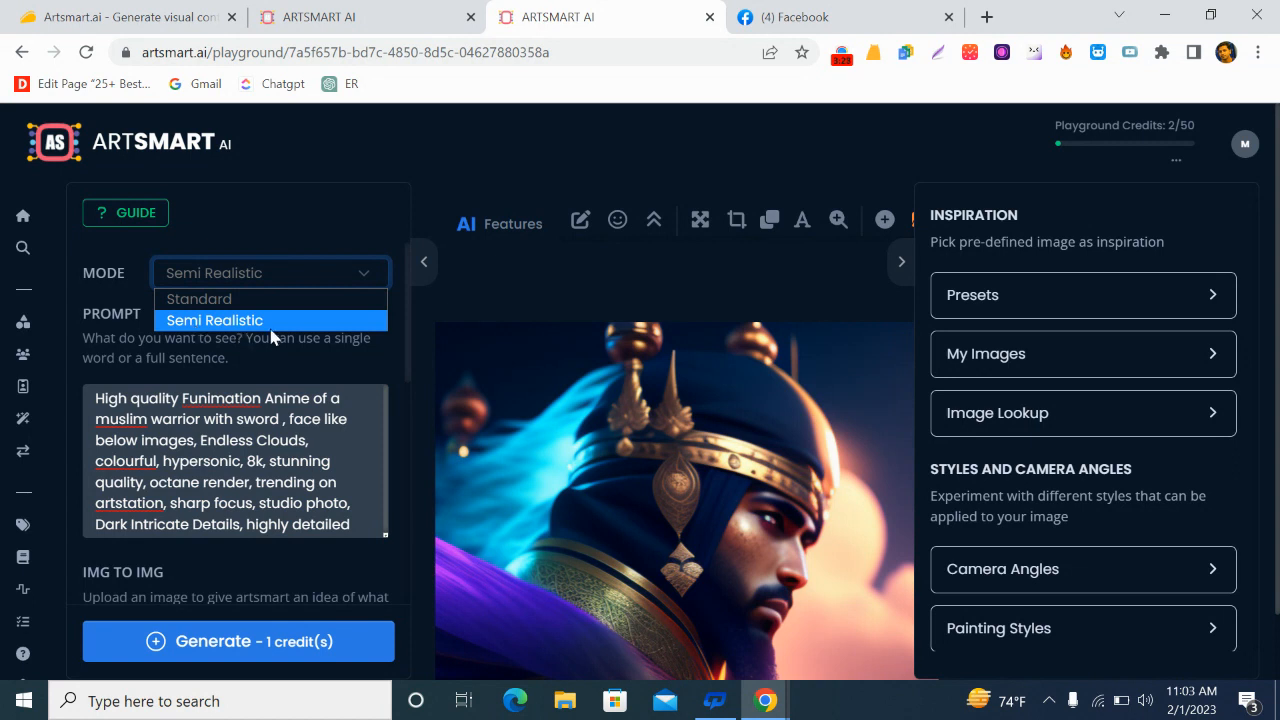
click(118, 312)
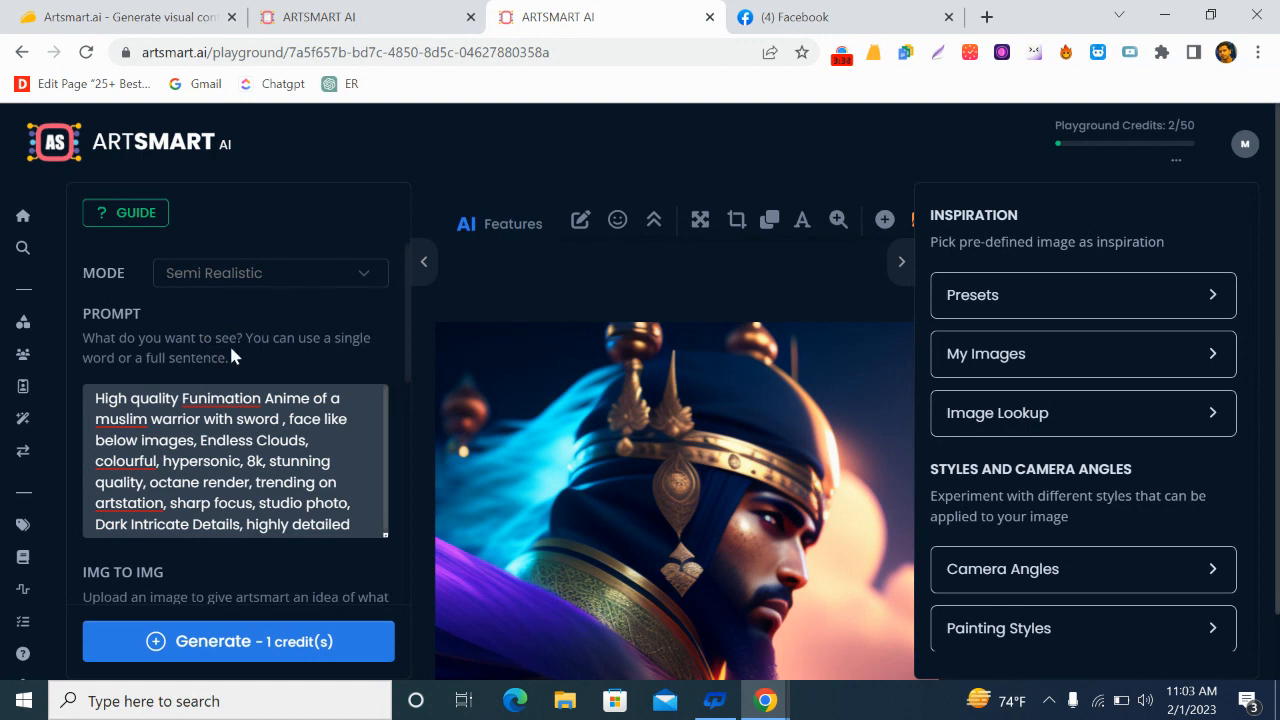
Review the playground's prompt, image-to-image upload, public visibility and image dimension settings.
scroll(266, 374, down, 1)
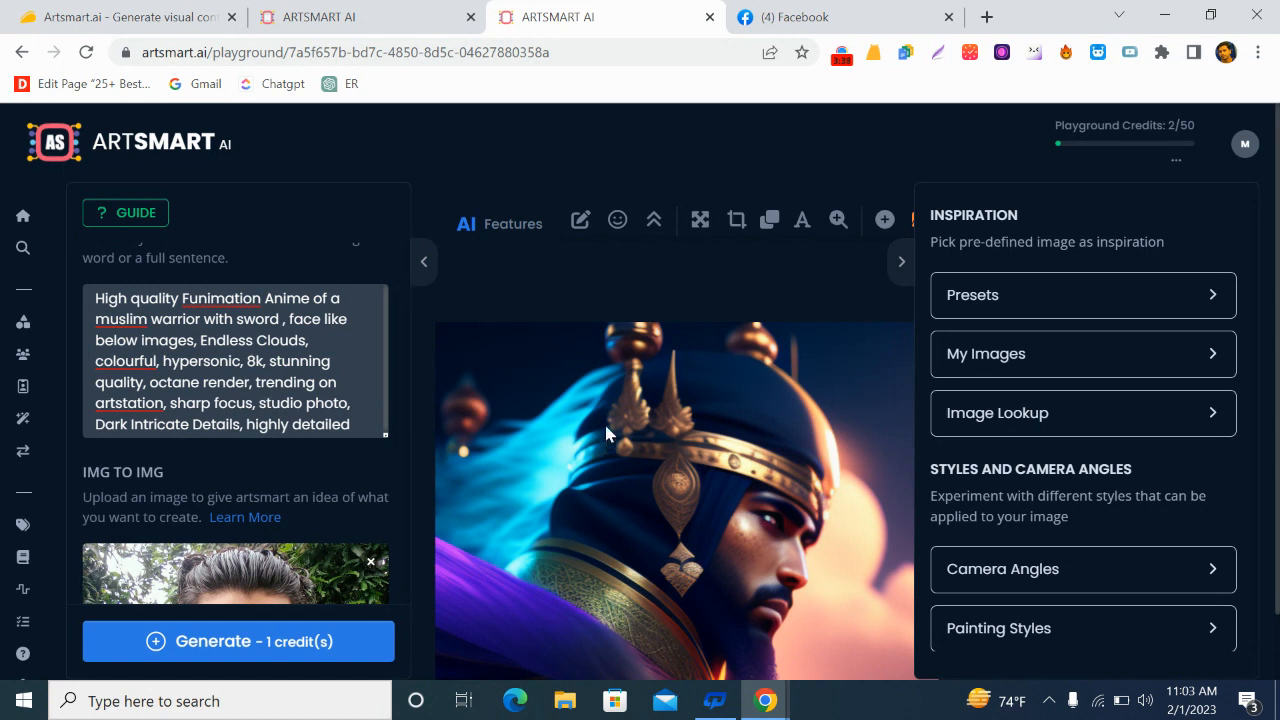
scroll(263, 377, down, 1)
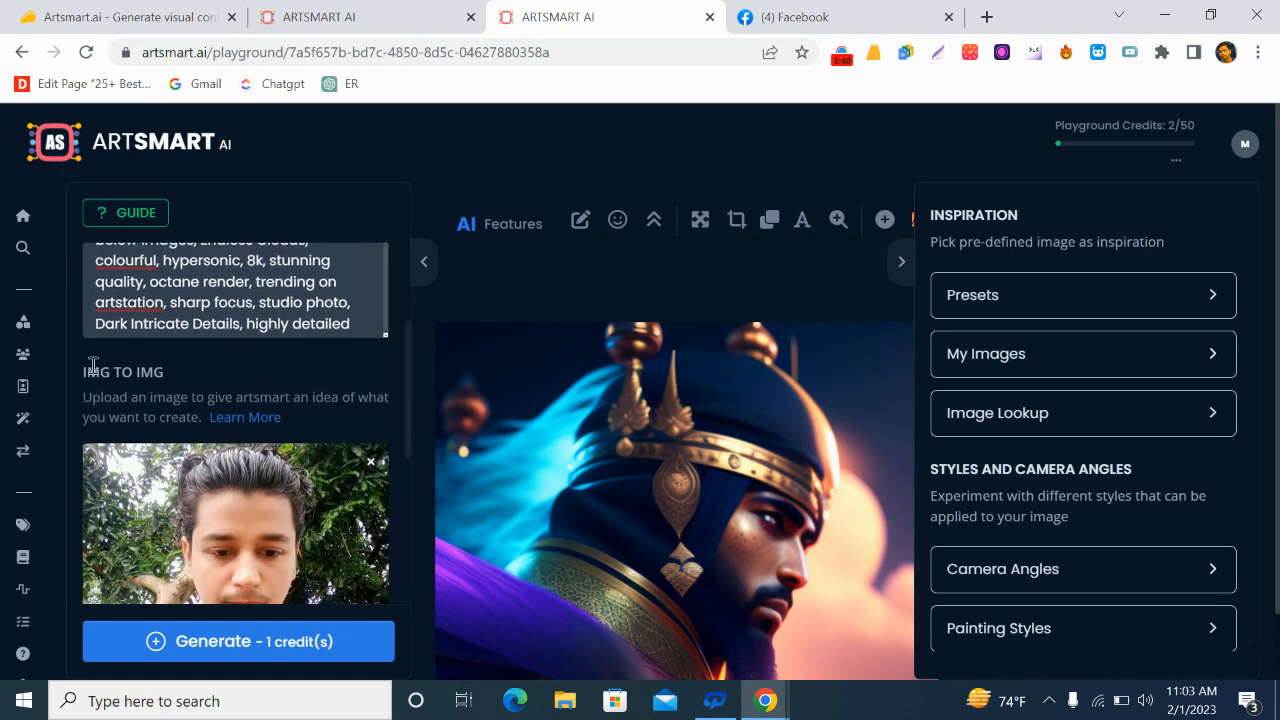
scroll(216, 369, down, 1)
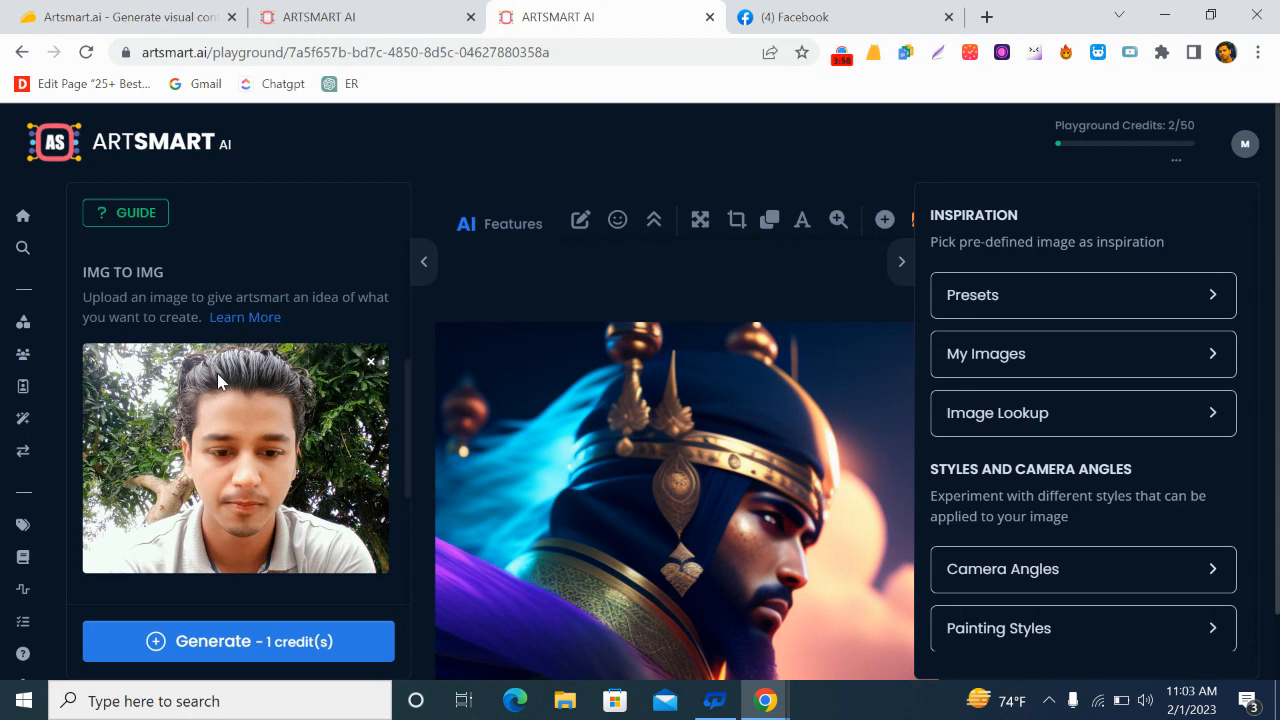
scroll(217, 373, down, 3)
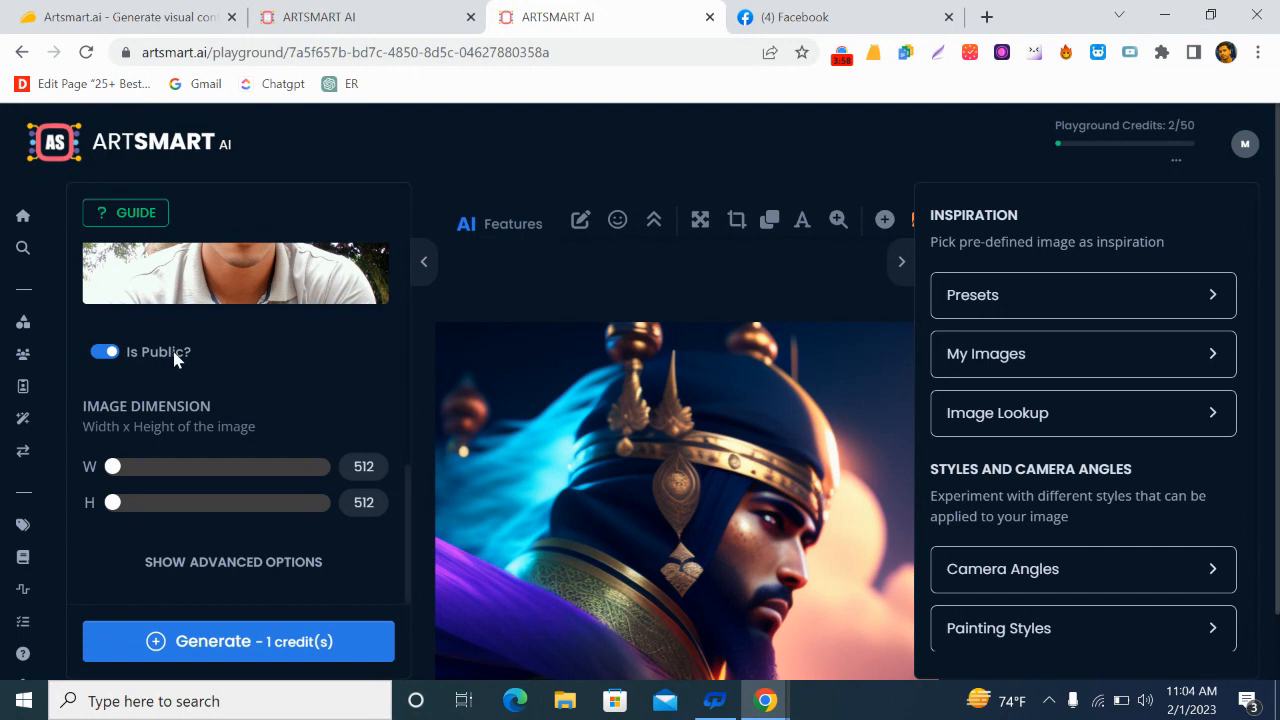
scroll(174, 360, down, 1)
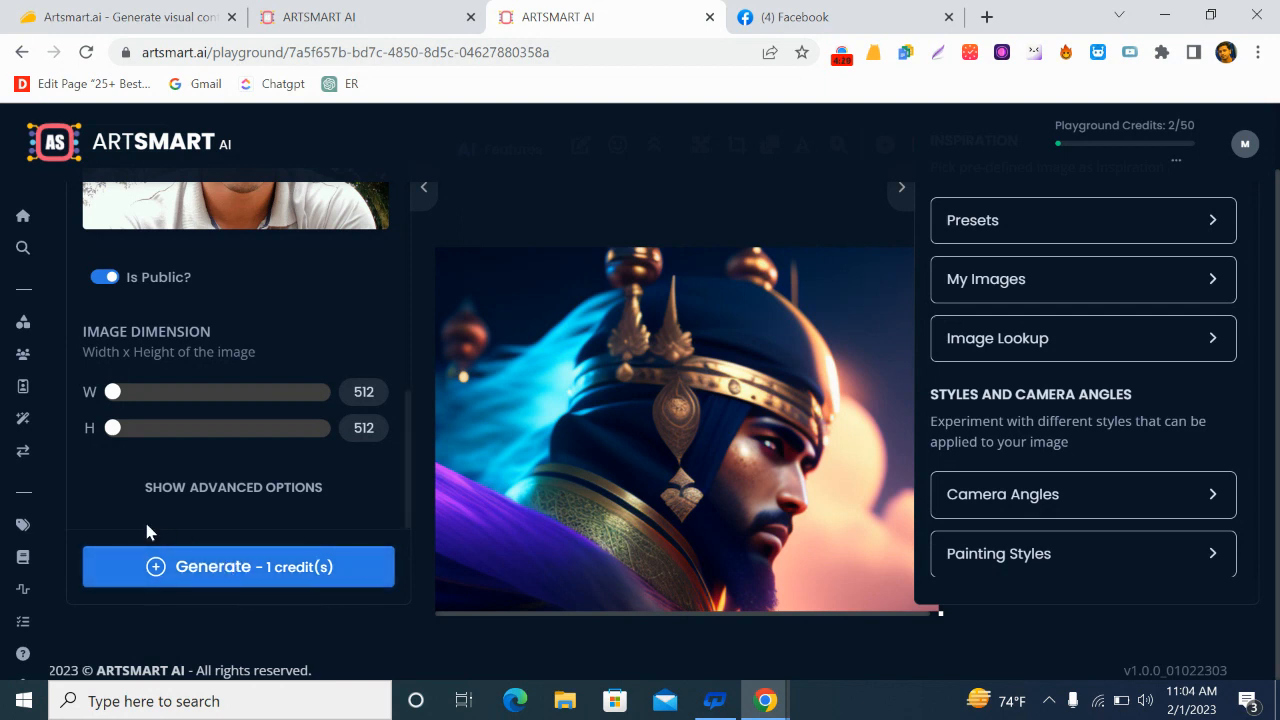
Show the advanced options and review guidance scale, inference steps, prompt strength, negative prompt and seed.
click(233, 493)
scroll(233, 495, down, 2)
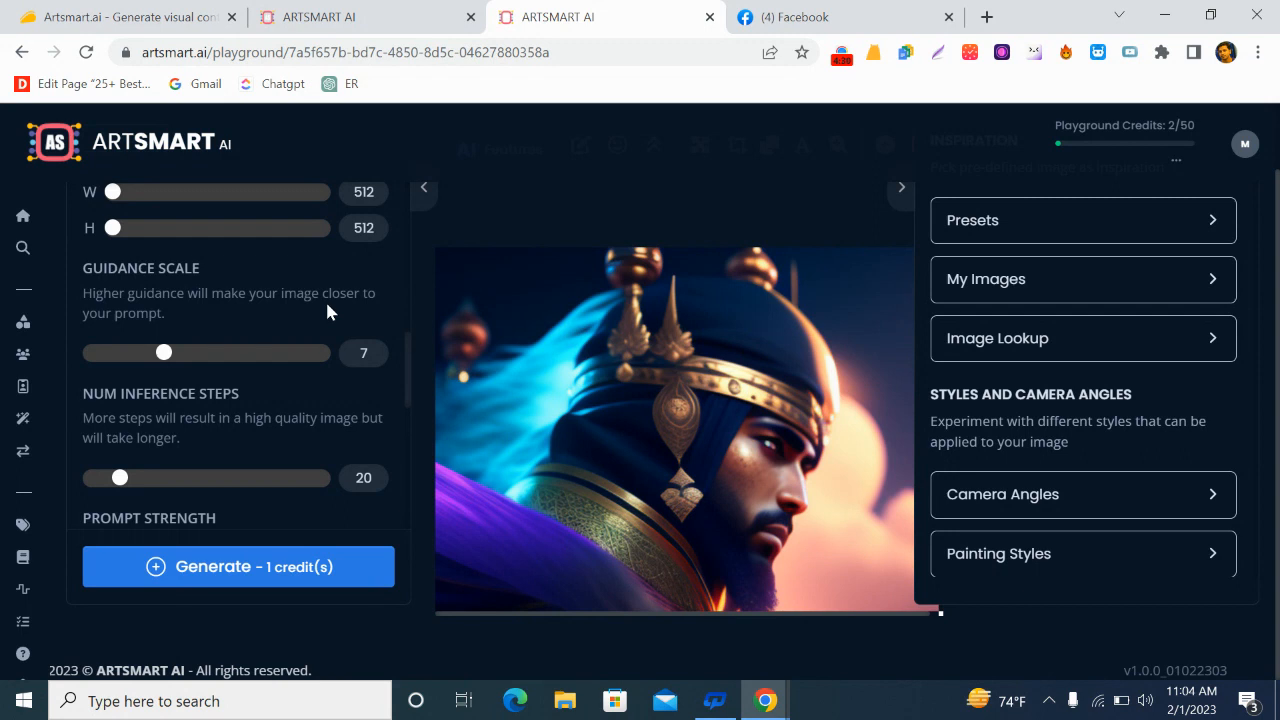
scroll(325, 312, down, 1)
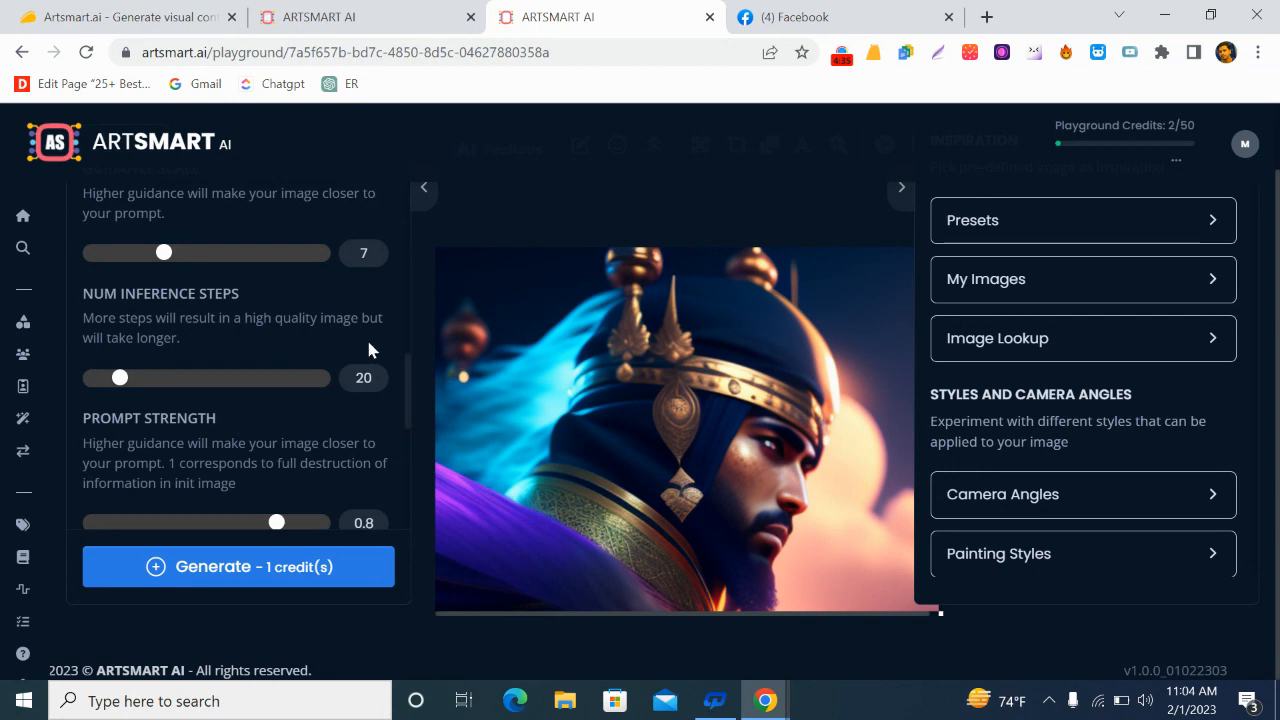
scroll(369, 342, down, 2)
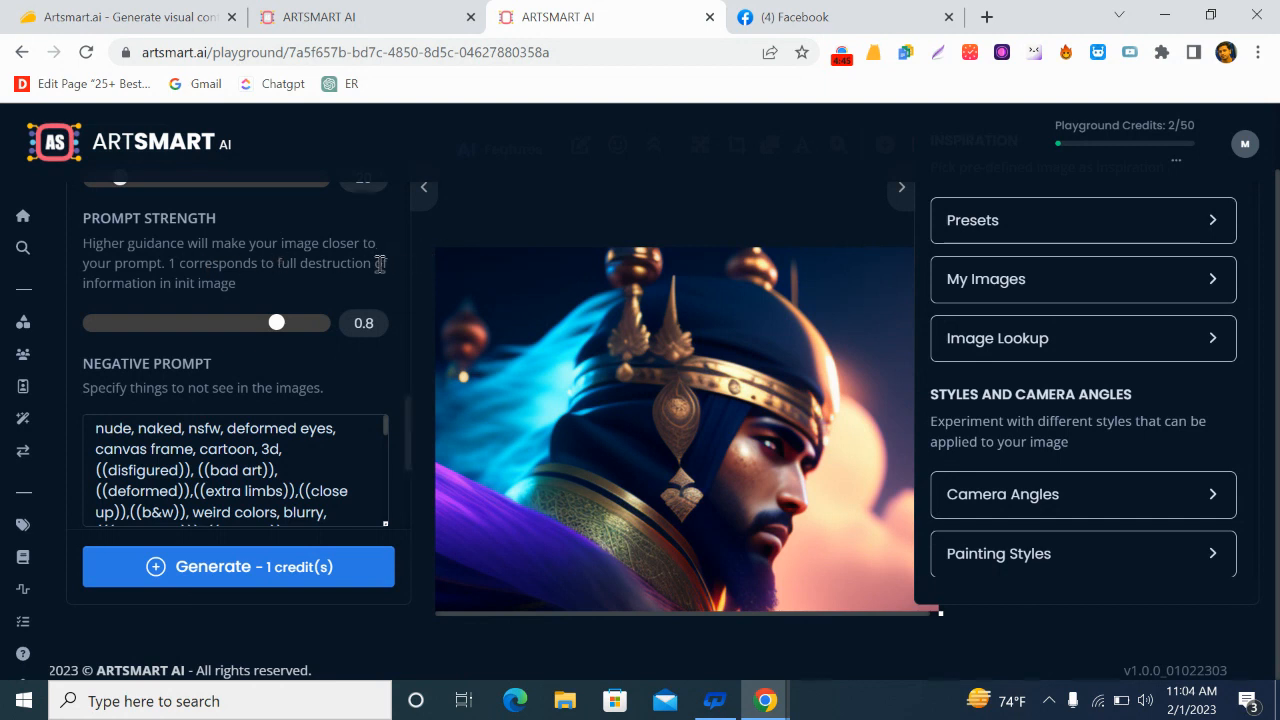
scroll(347, 284, down, 1)
scroll(347, 283, down, 1)
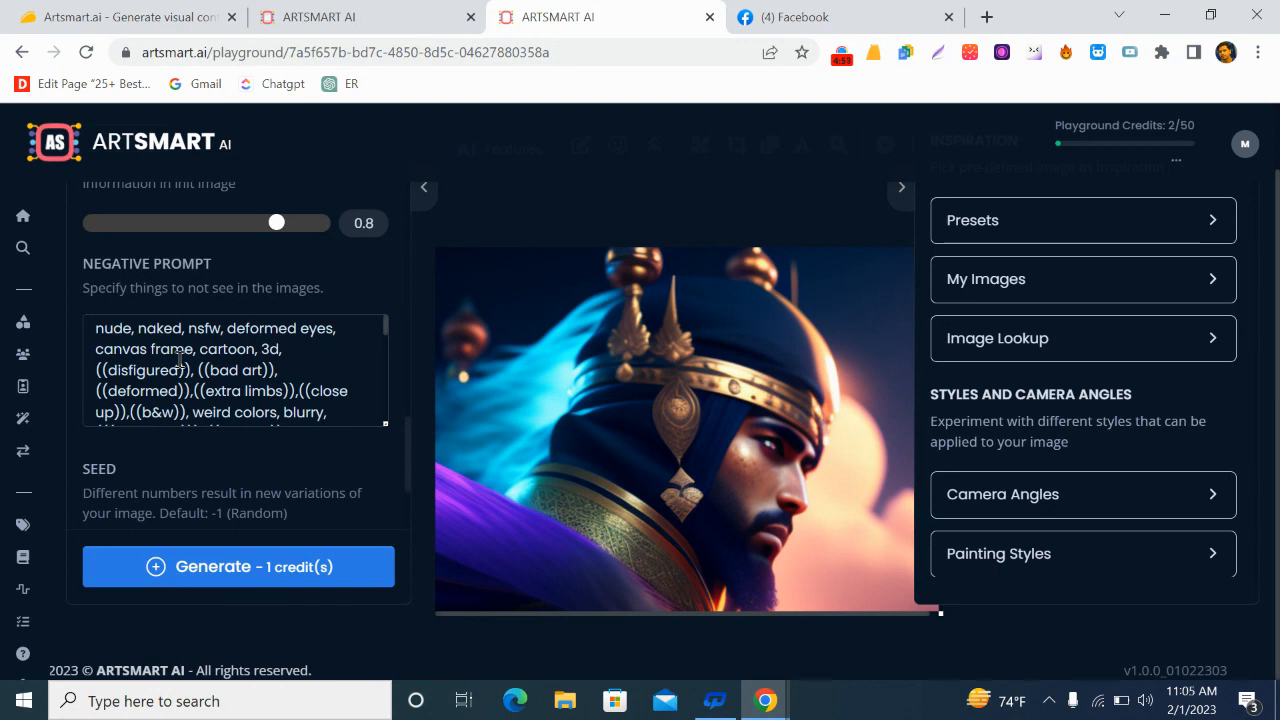
scroll(118, 355, down, 6)
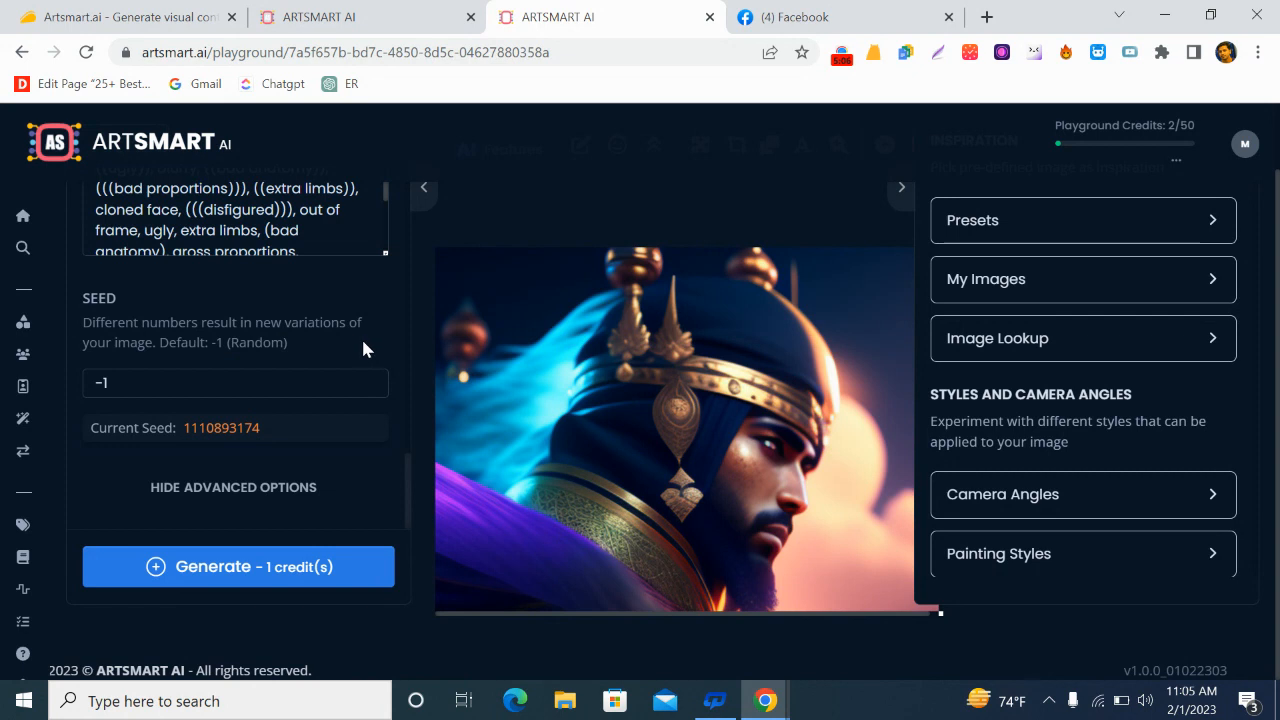
Look through the preset categories and the previously generated images offered as inspiration.
scroll(302, 419, up, 10)
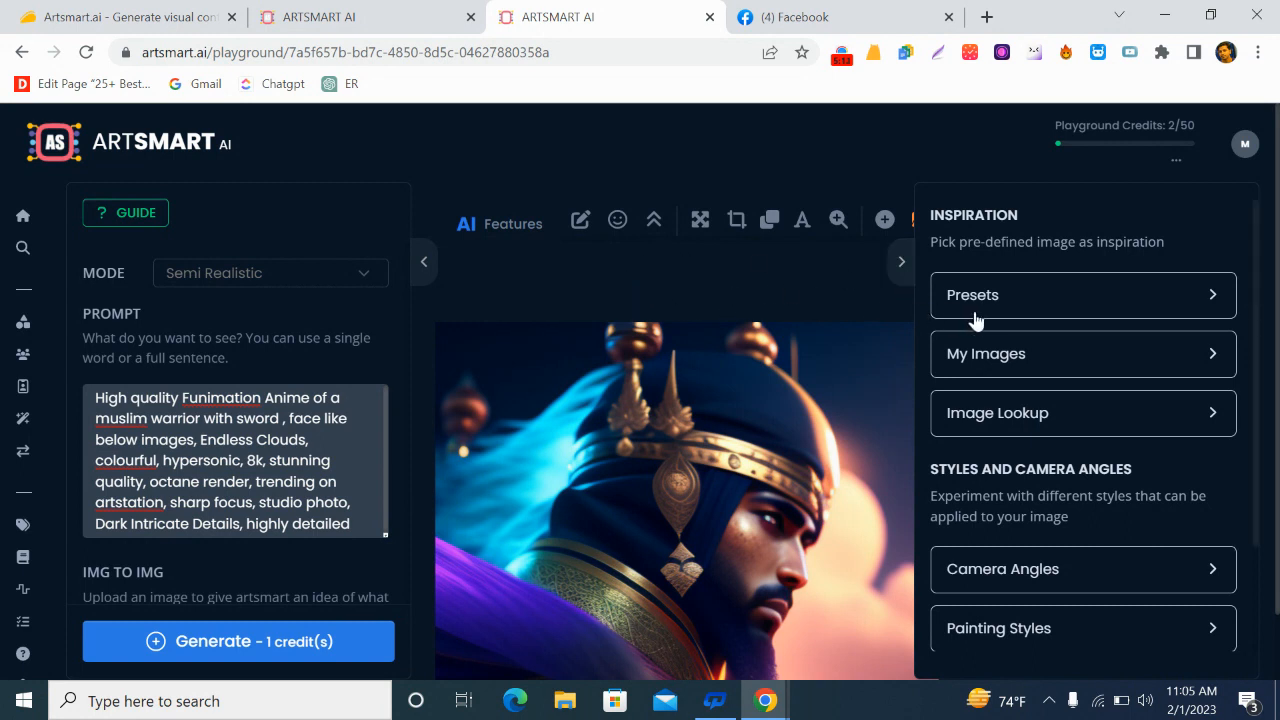
click(1098, 310)
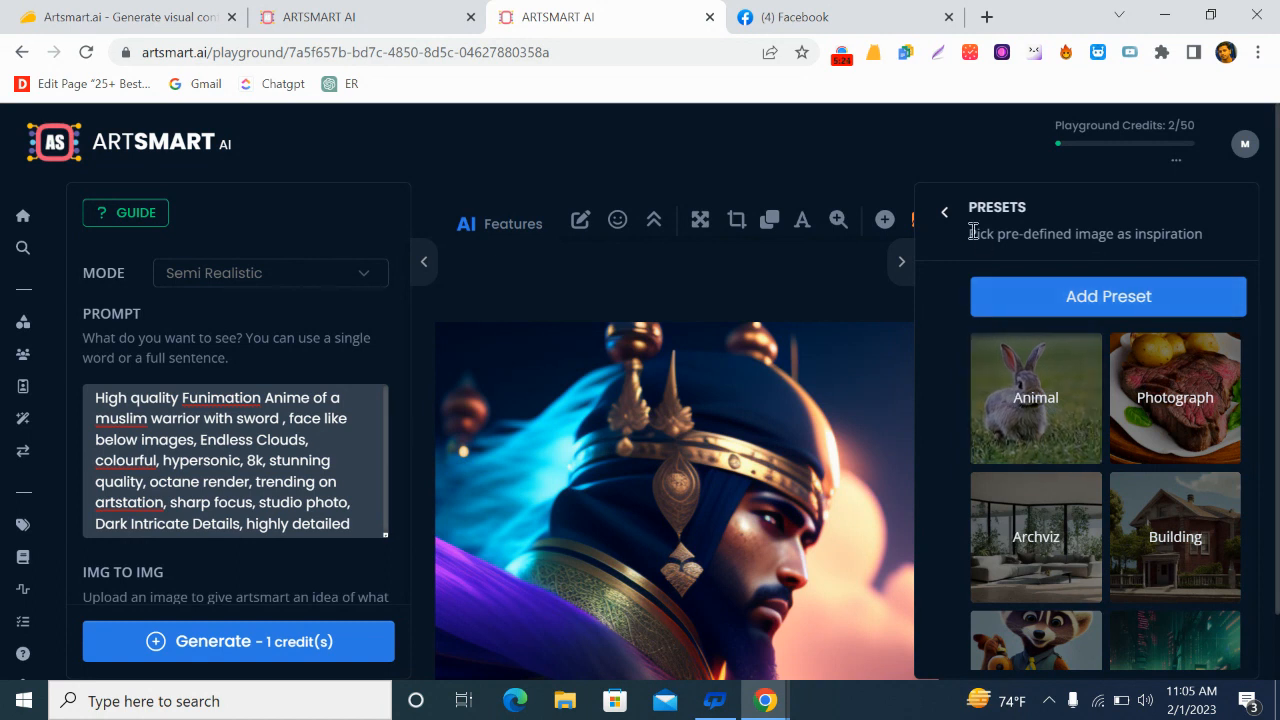
click(945, 213)
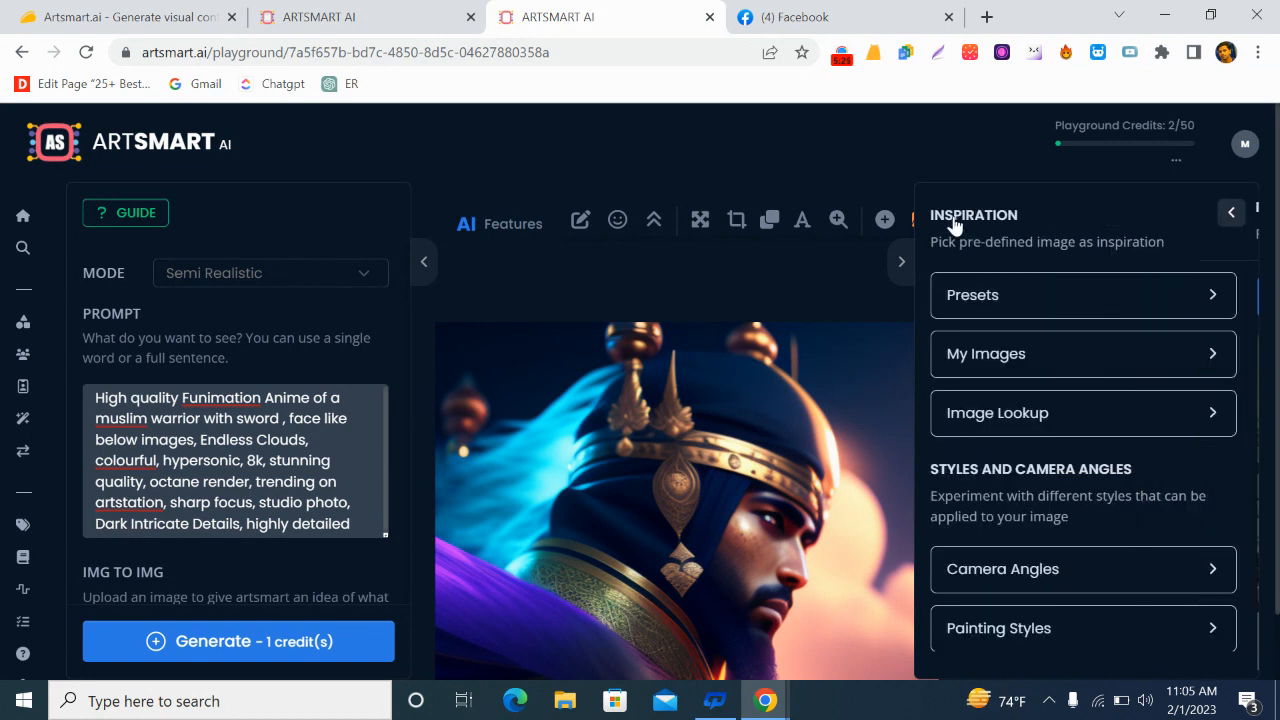
click(988, 356)
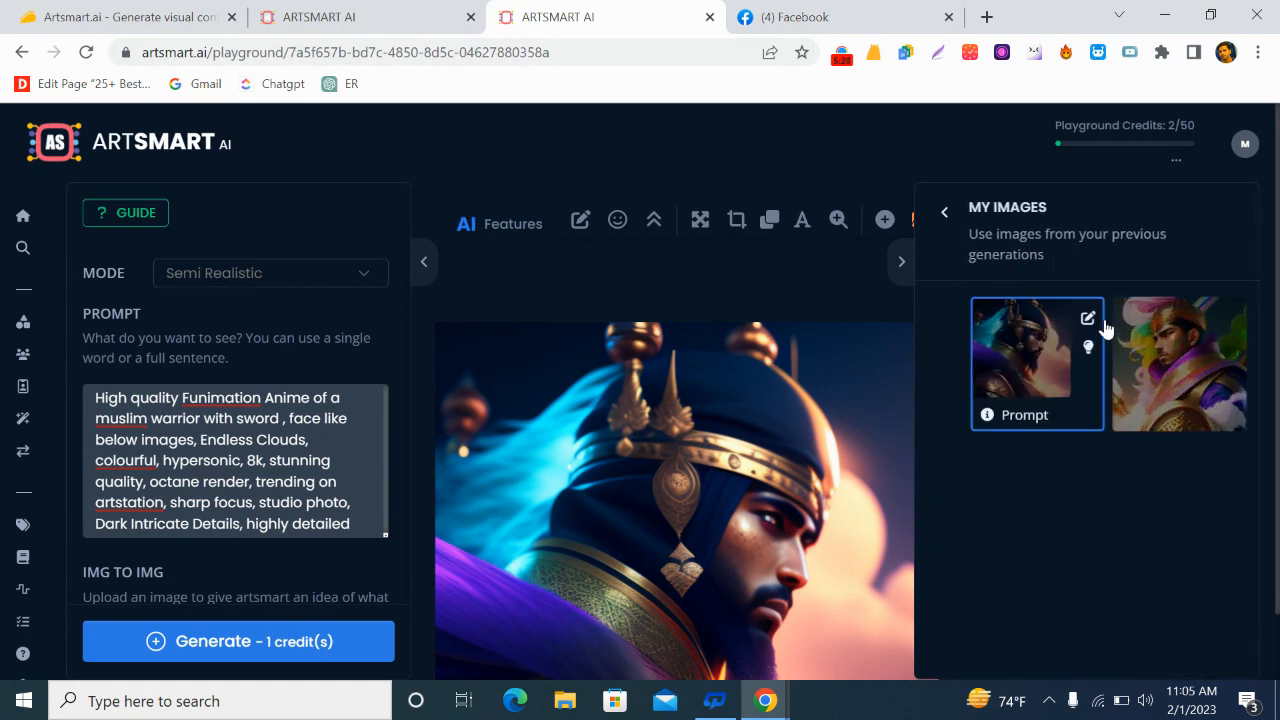
click(944, 212)
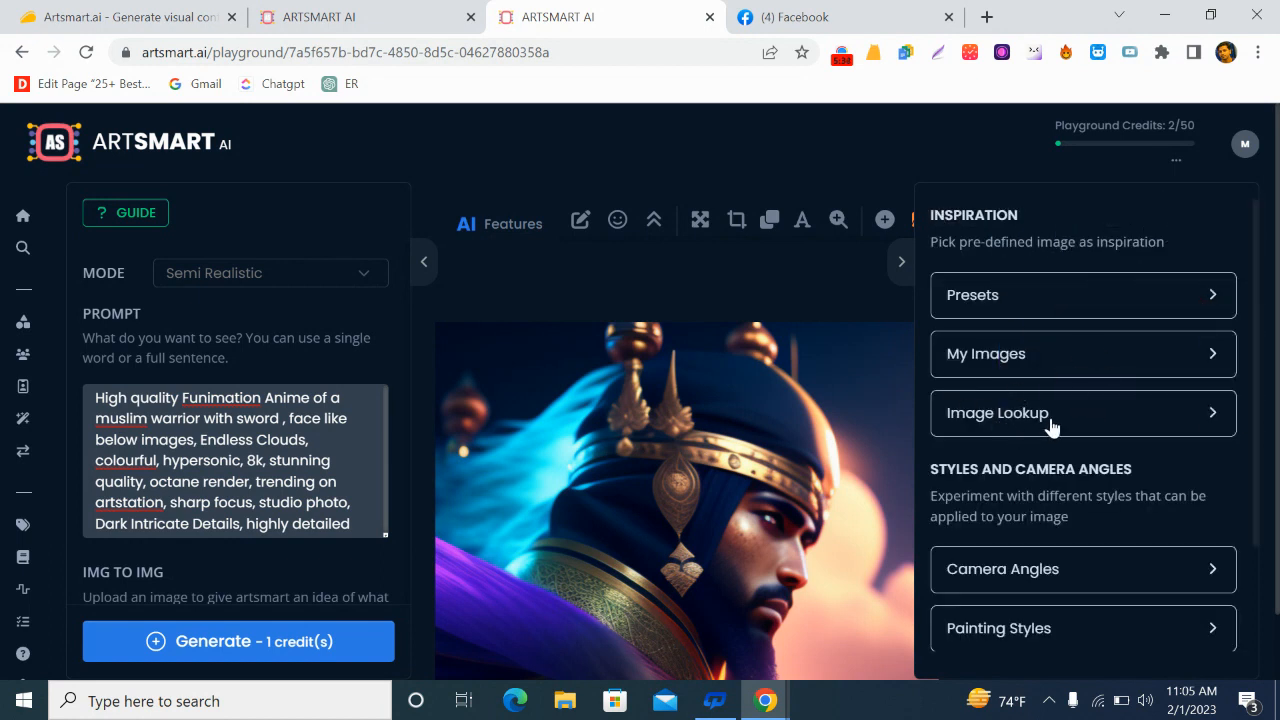
Browse the external inspiration images in Image Lookup and return to the inspiration options.
click(1050, 427)
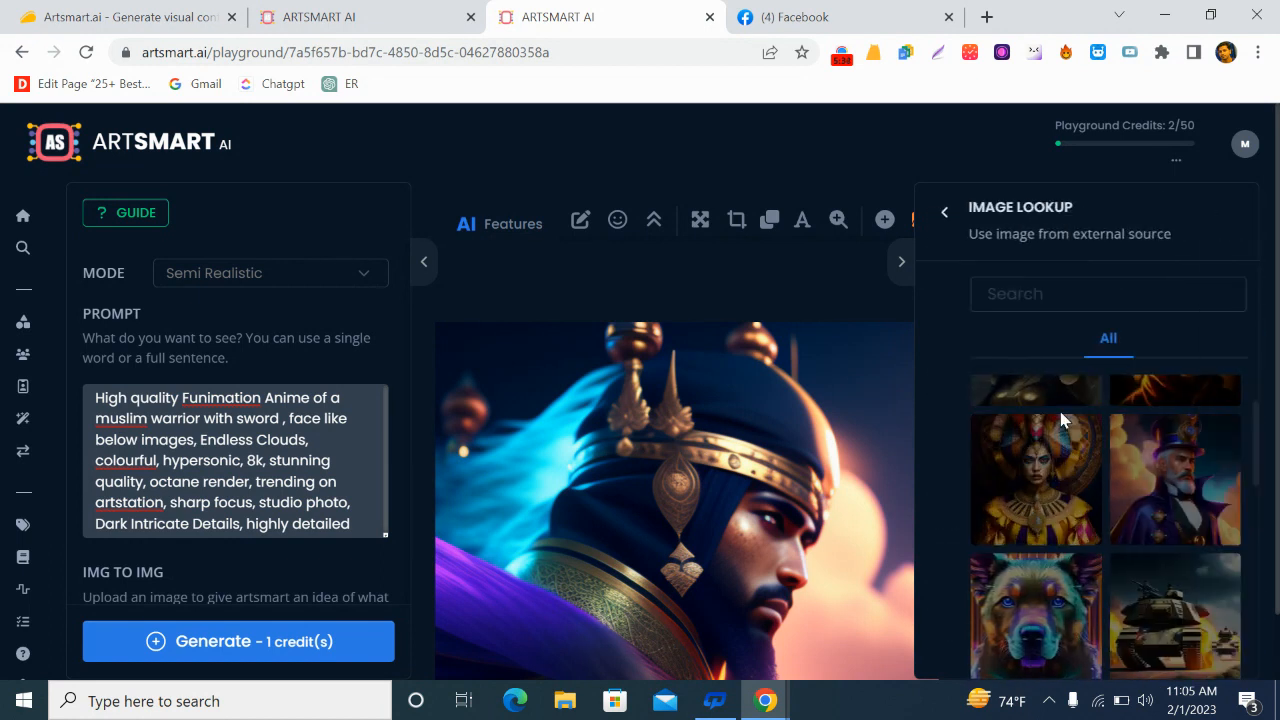
scroll(1062, 440, down, 3)
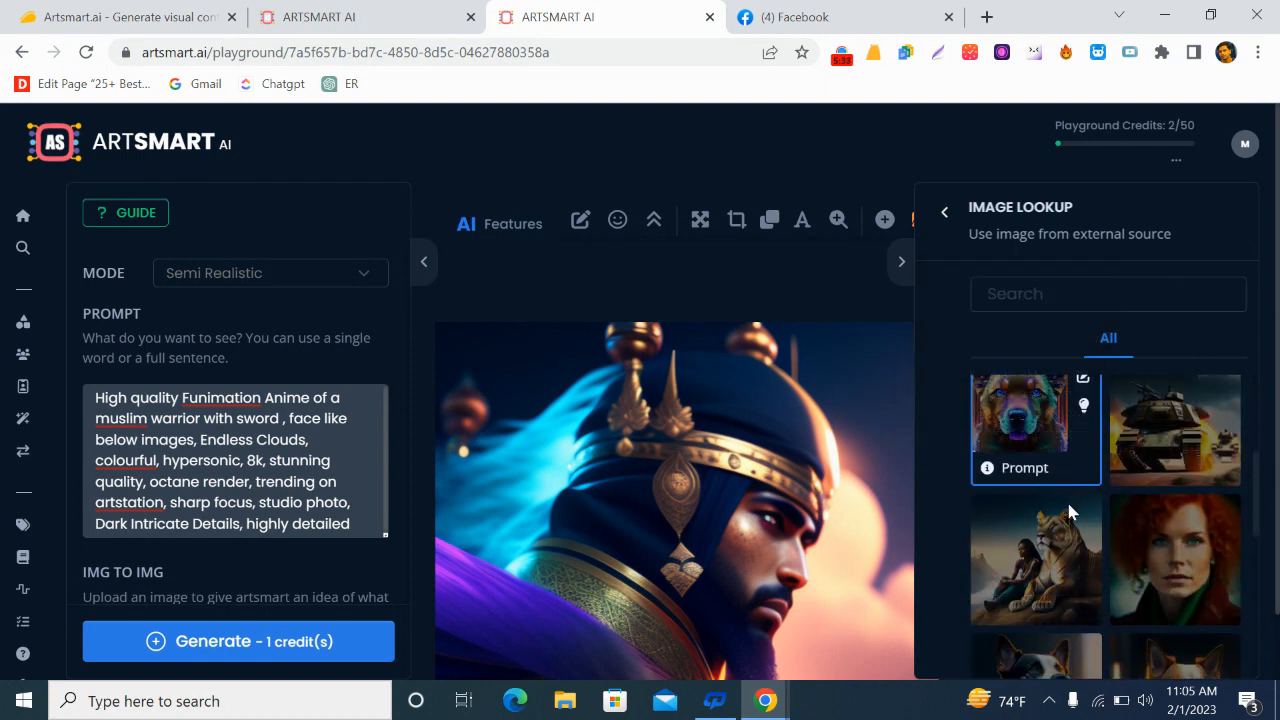
scroll(1129, 472, down, 5)
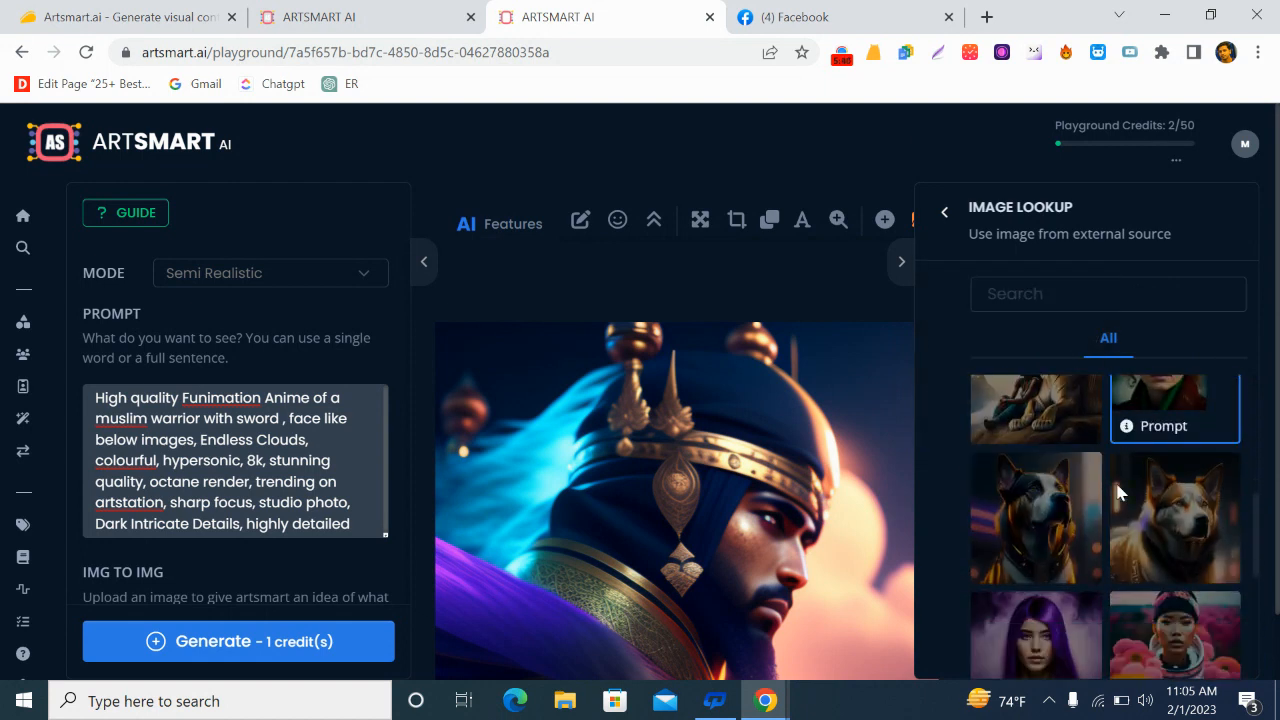
click(944, 214)
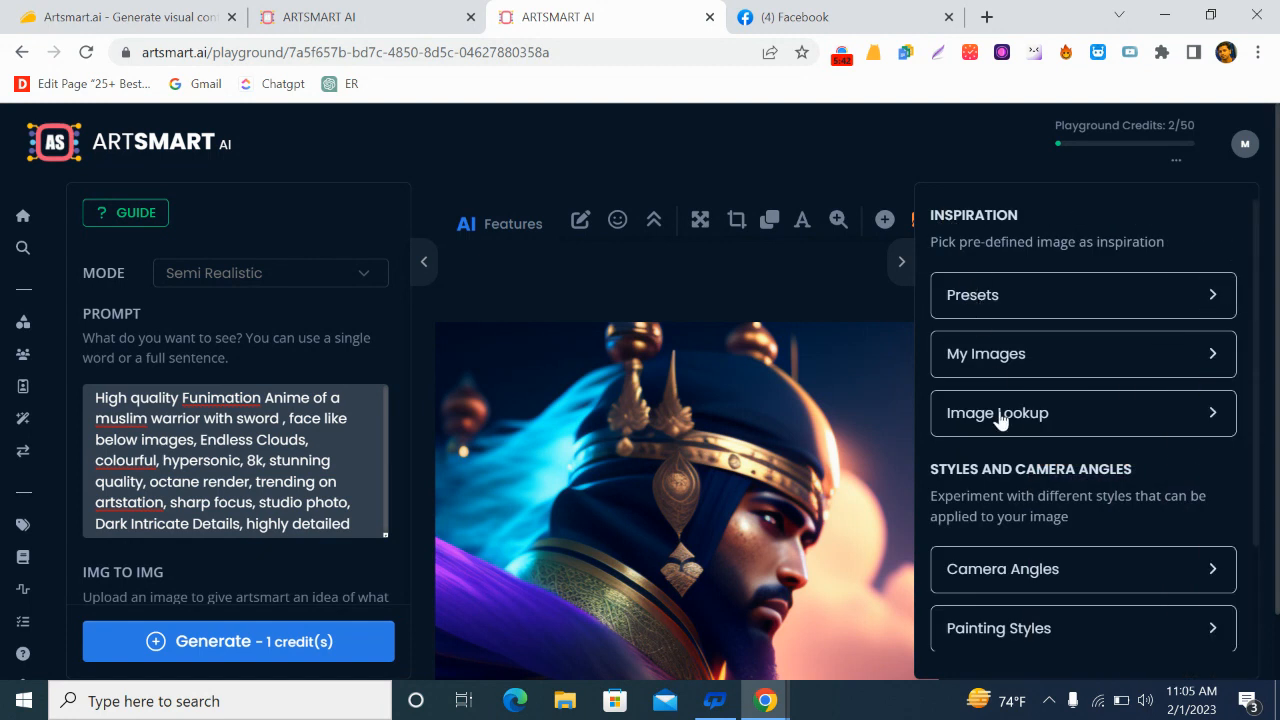
Review the available painting styles, from Cartoon to Digital Painting, without applying one.
scroll(980, 505, down, 1)
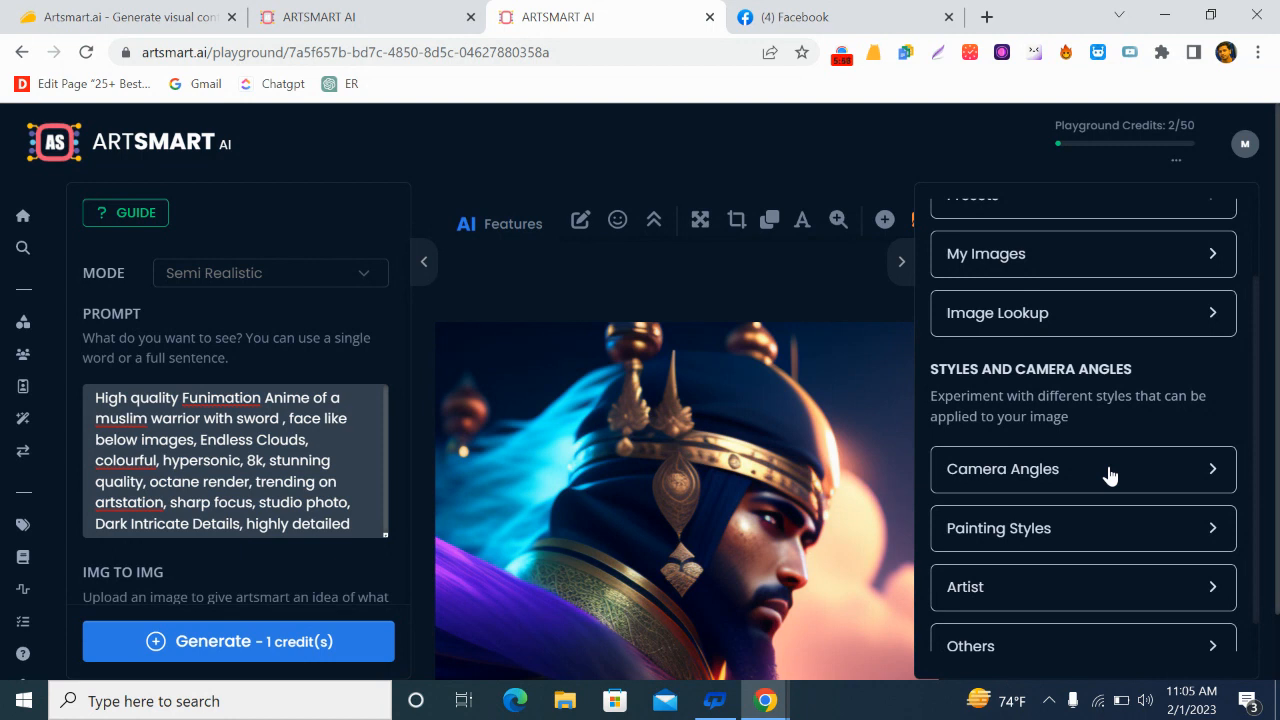
click(1005, 538)
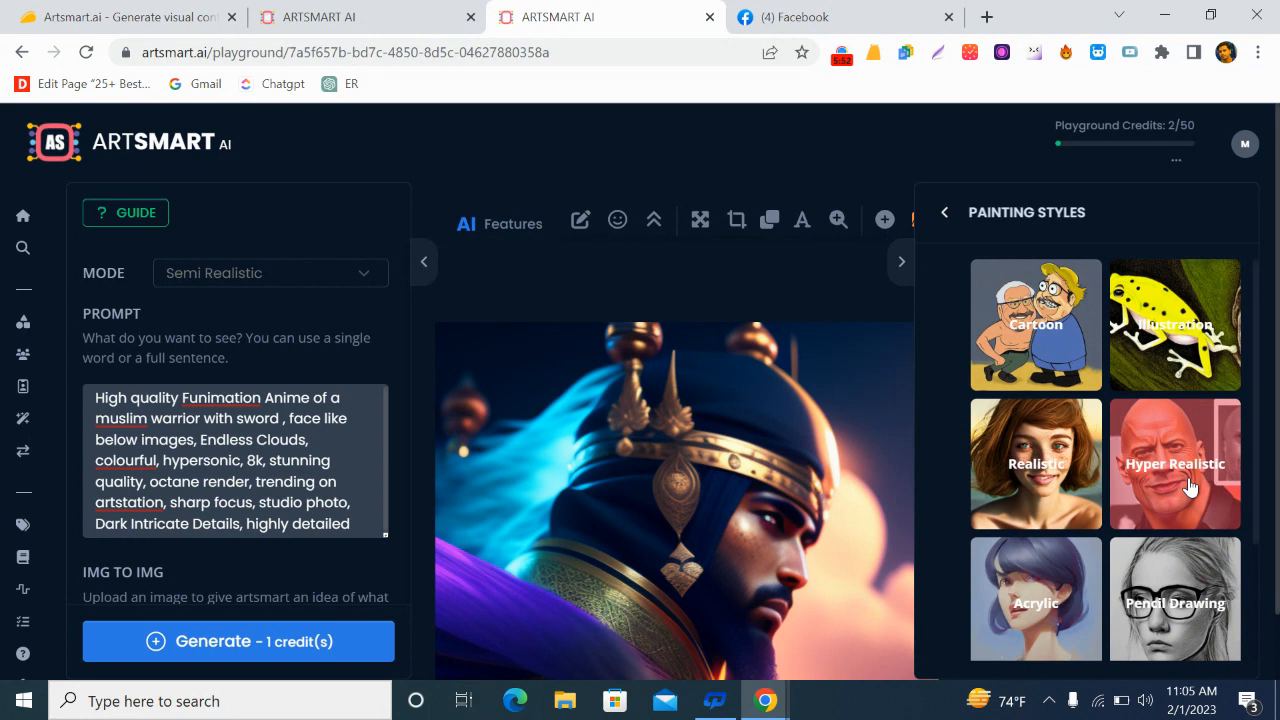
scroll(1115, 530, down, 2)
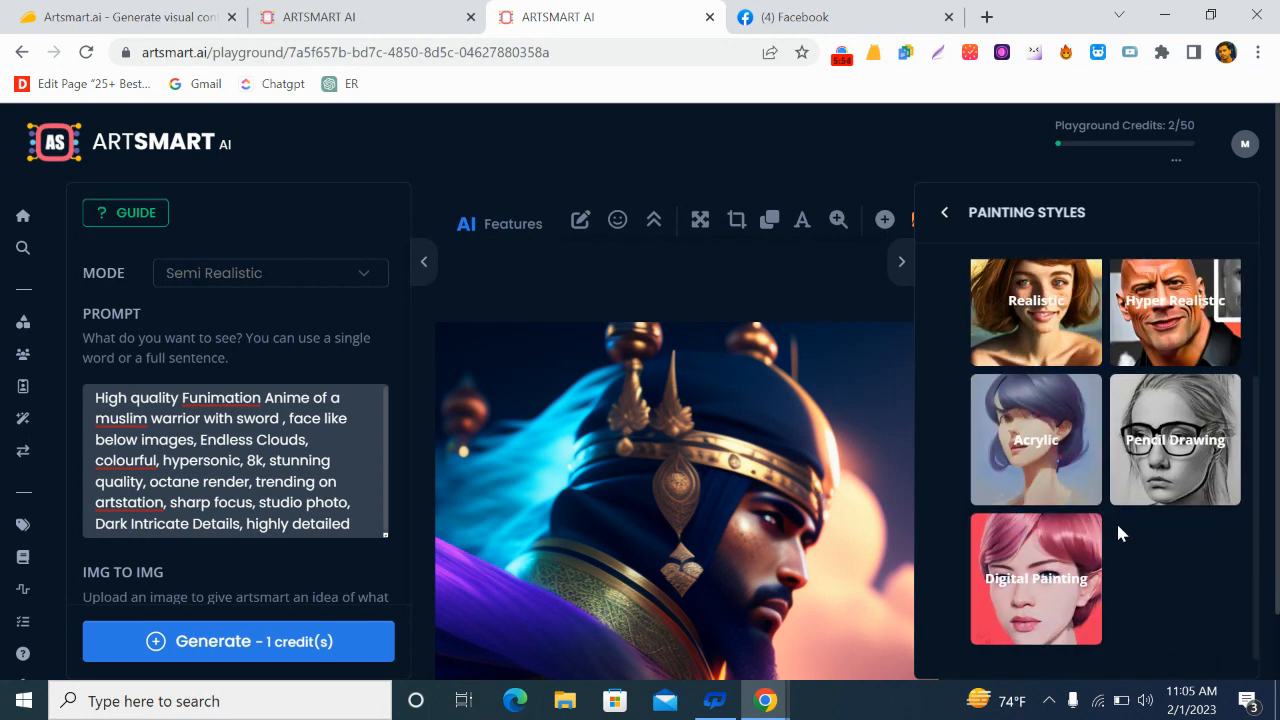
scroll(1080, 615, up, 2)
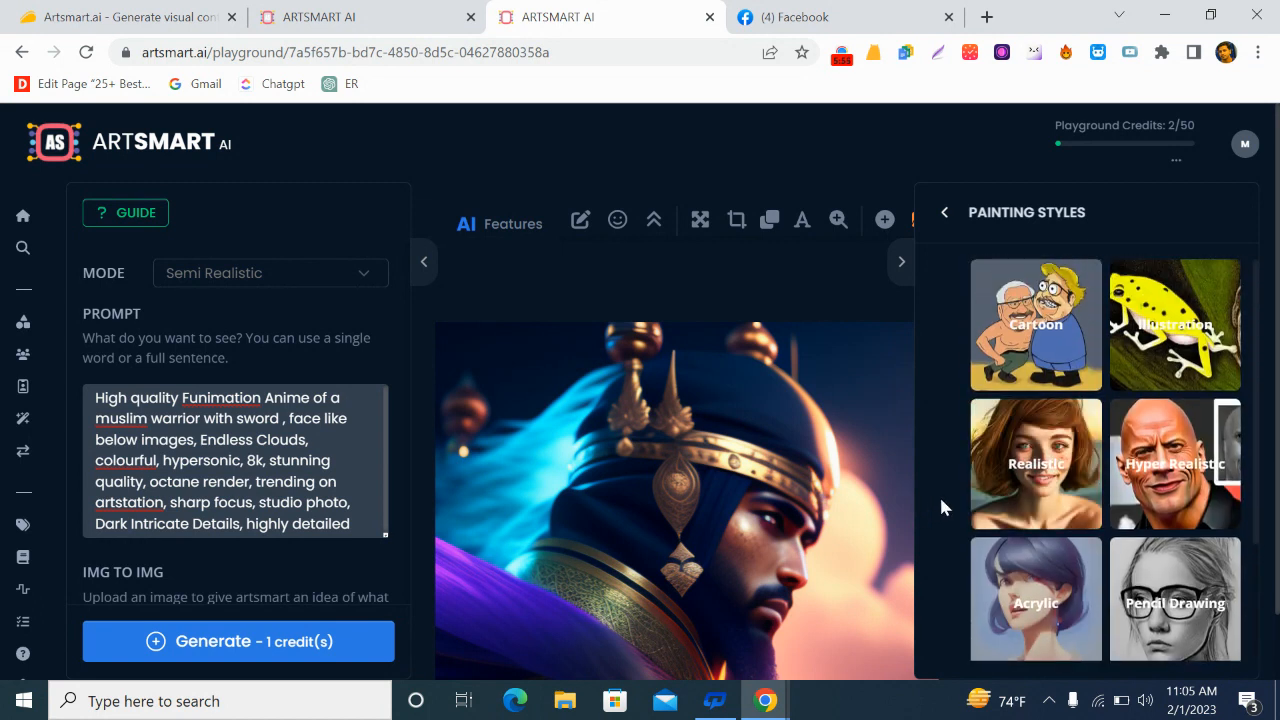
click(948, 212)
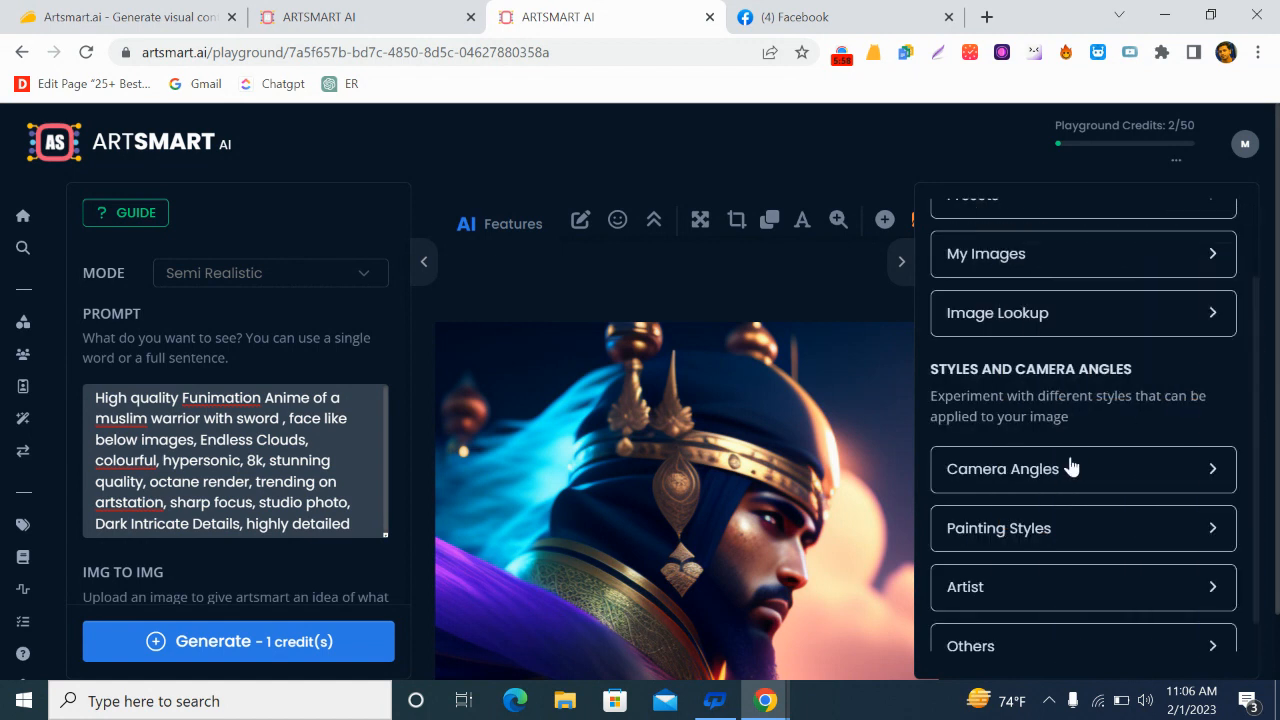
Review the artist styles on offer, from Pablo Picasso to Frida Kahlo, without applying one.
scroll(1068, 480, down, 1)
click(1057, 550)
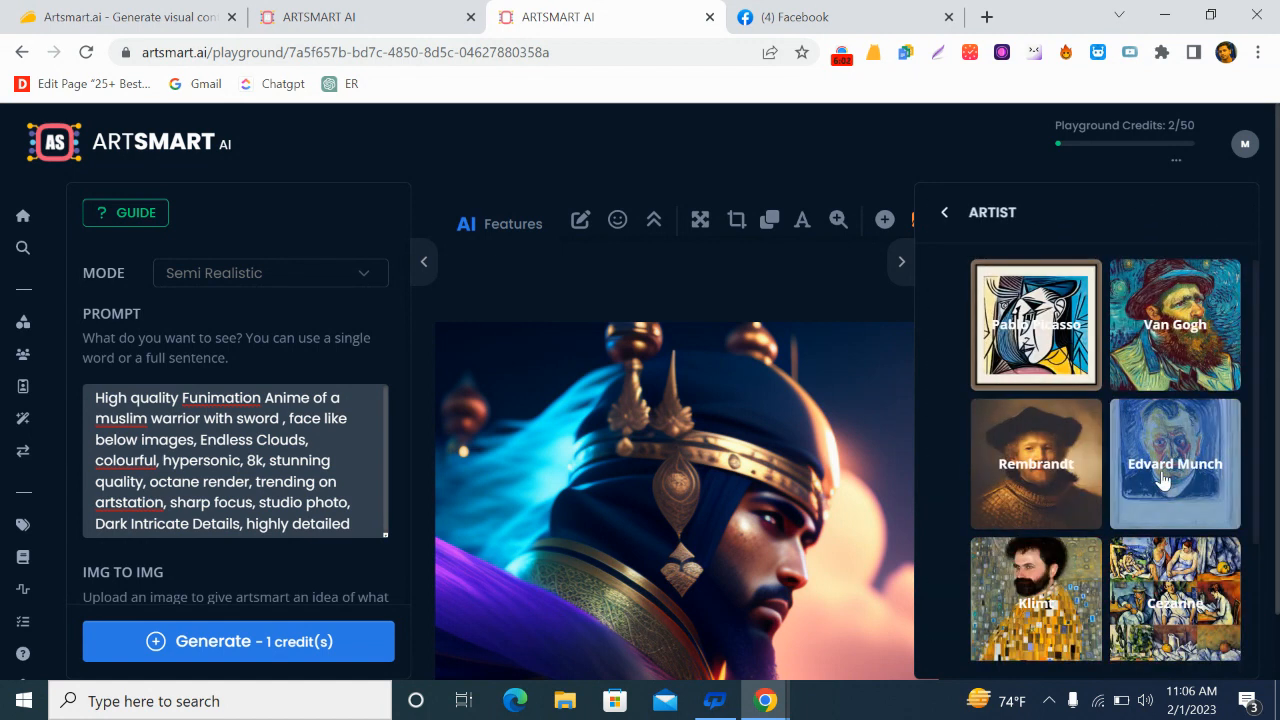
scroll(1160, 476, down, 2)
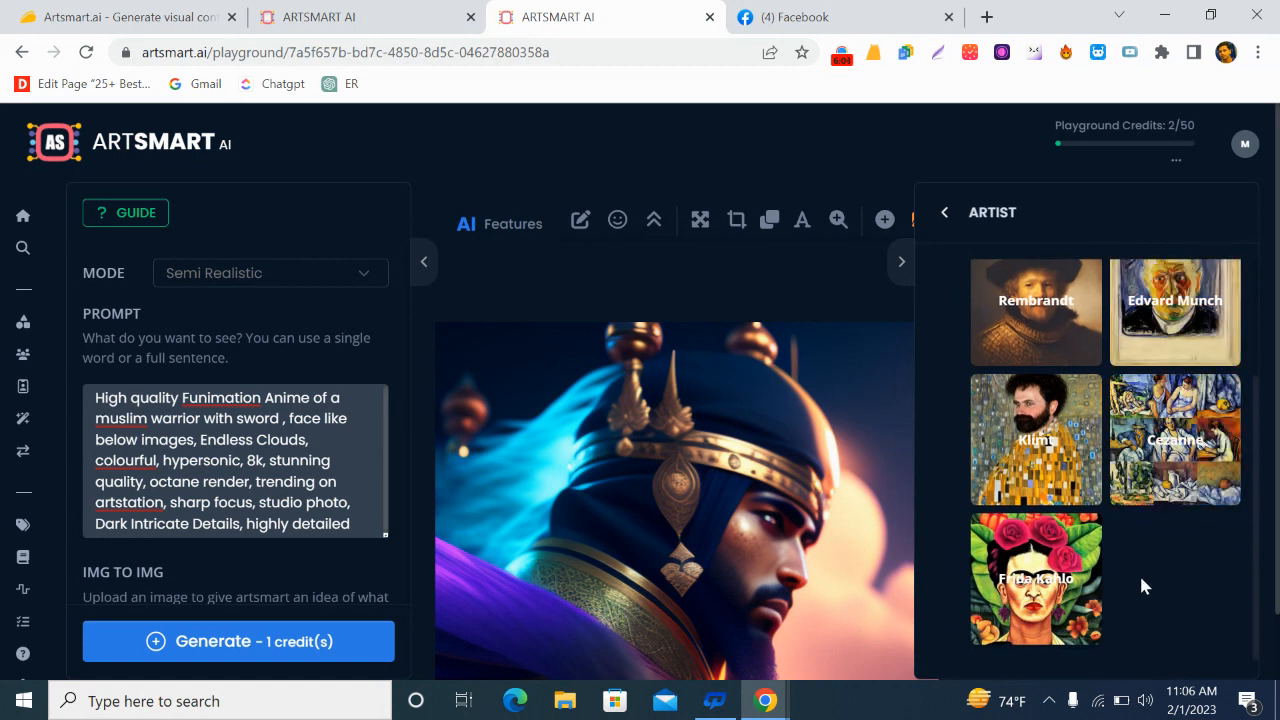
scroll(1000, 480, up, 3)
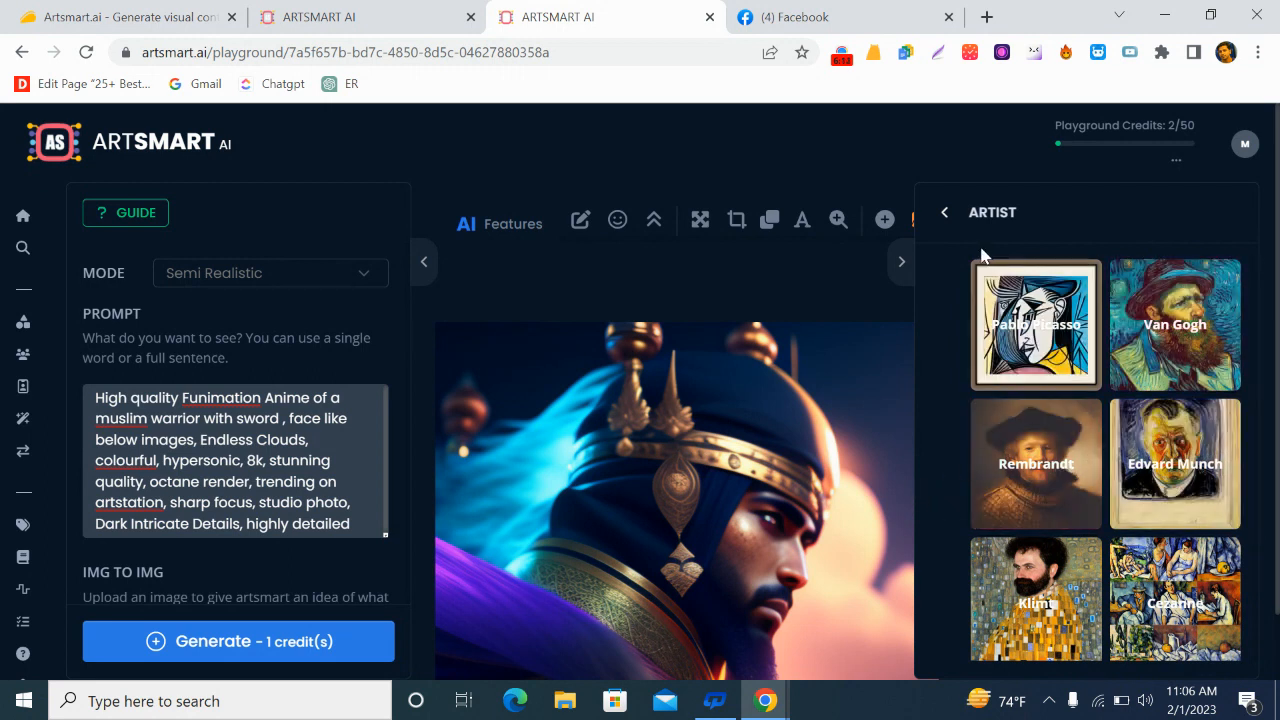
click(945, 212)
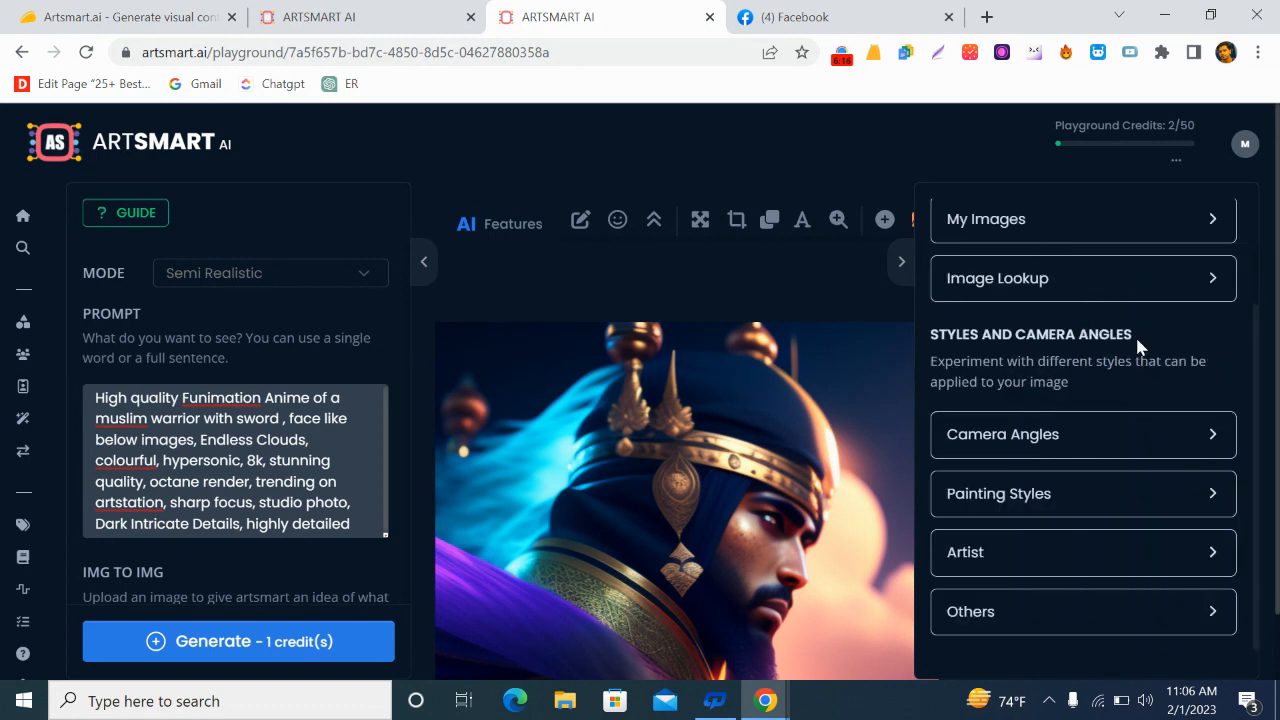
Check the Trending, 4K res and 8K res modifiers among the other style options.
scroll(1140, 420, down, 1)
click(1022, 550)
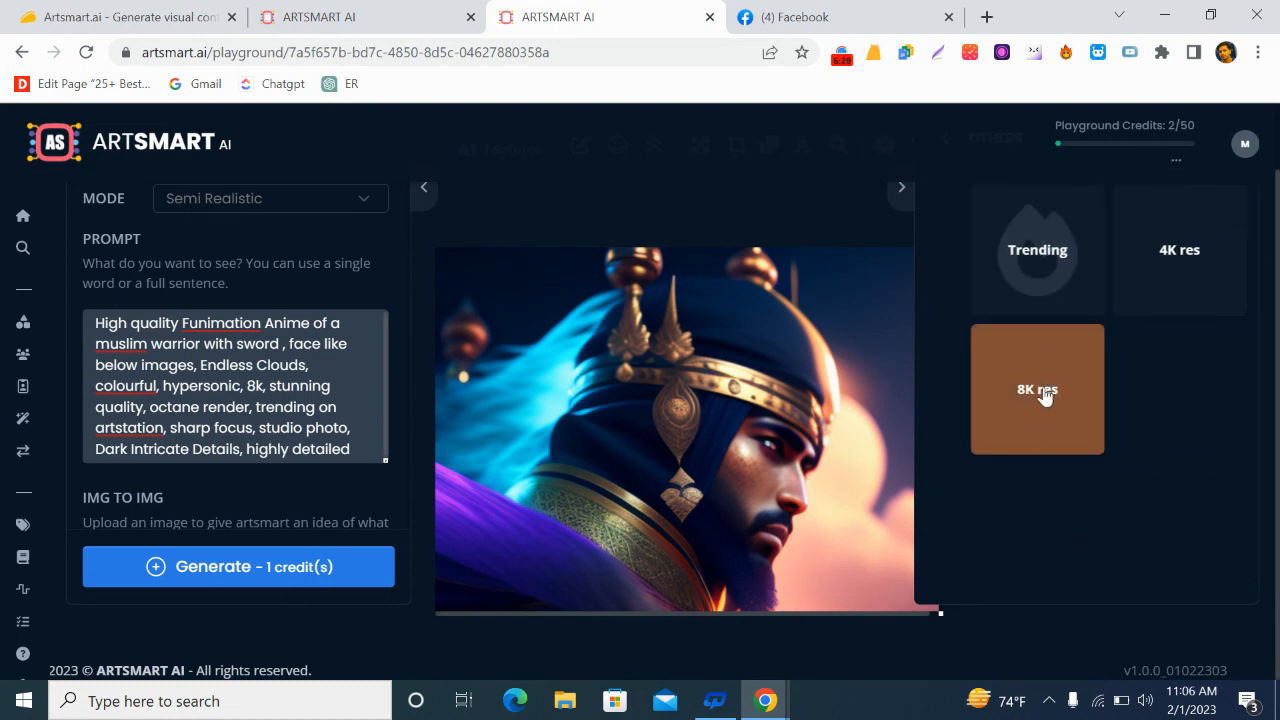
scroll(1084, 280, up, 1)
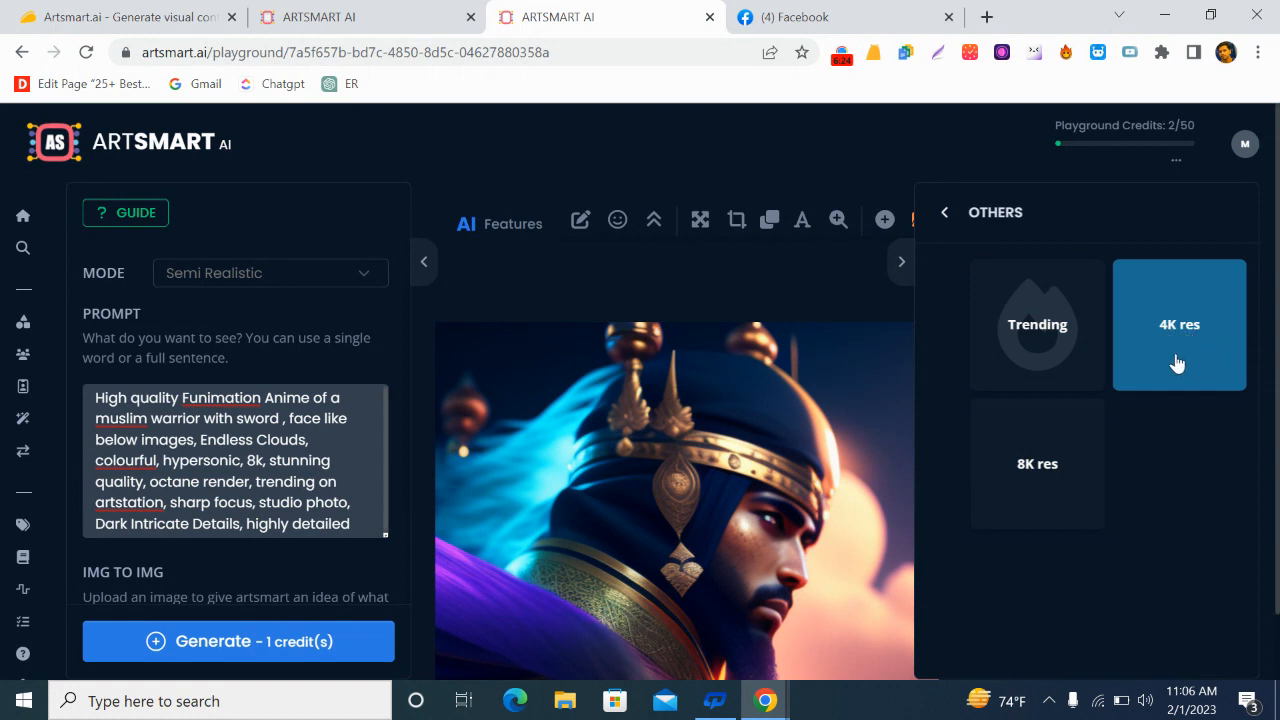
click(946, 216)
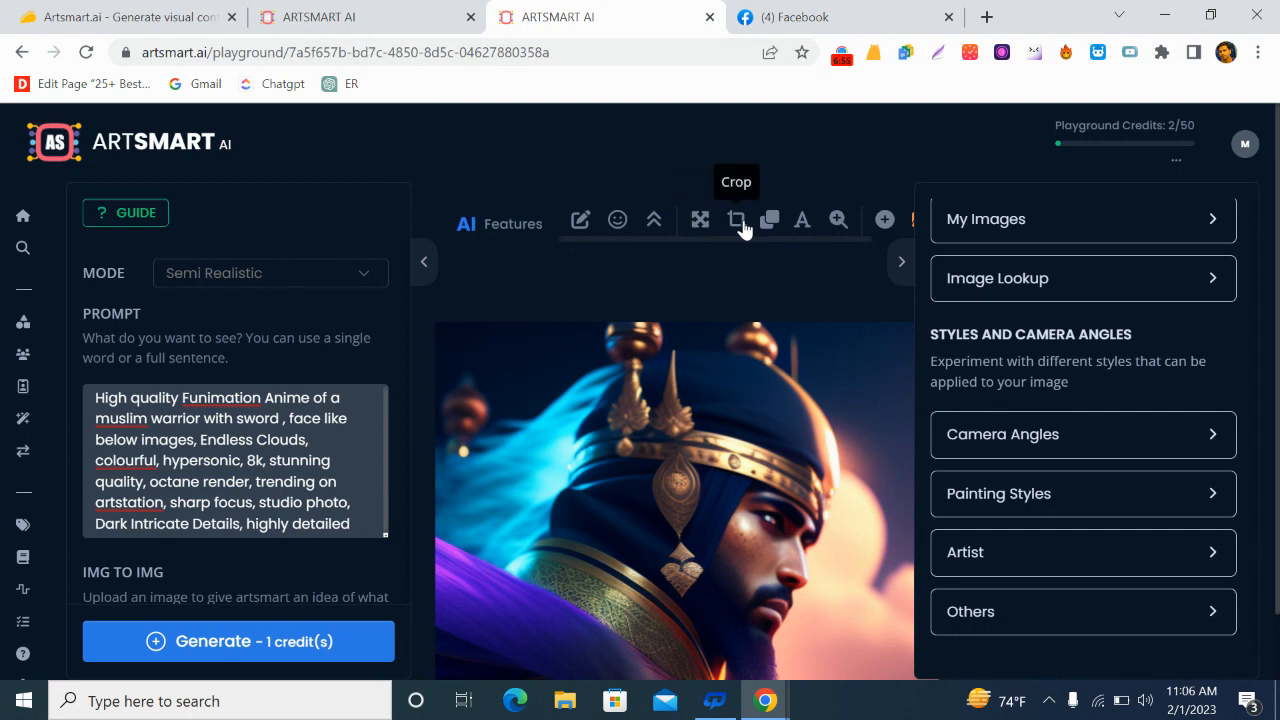
Add the text "sgggs" over the warrior's face in the generated image.
click(798, 221)
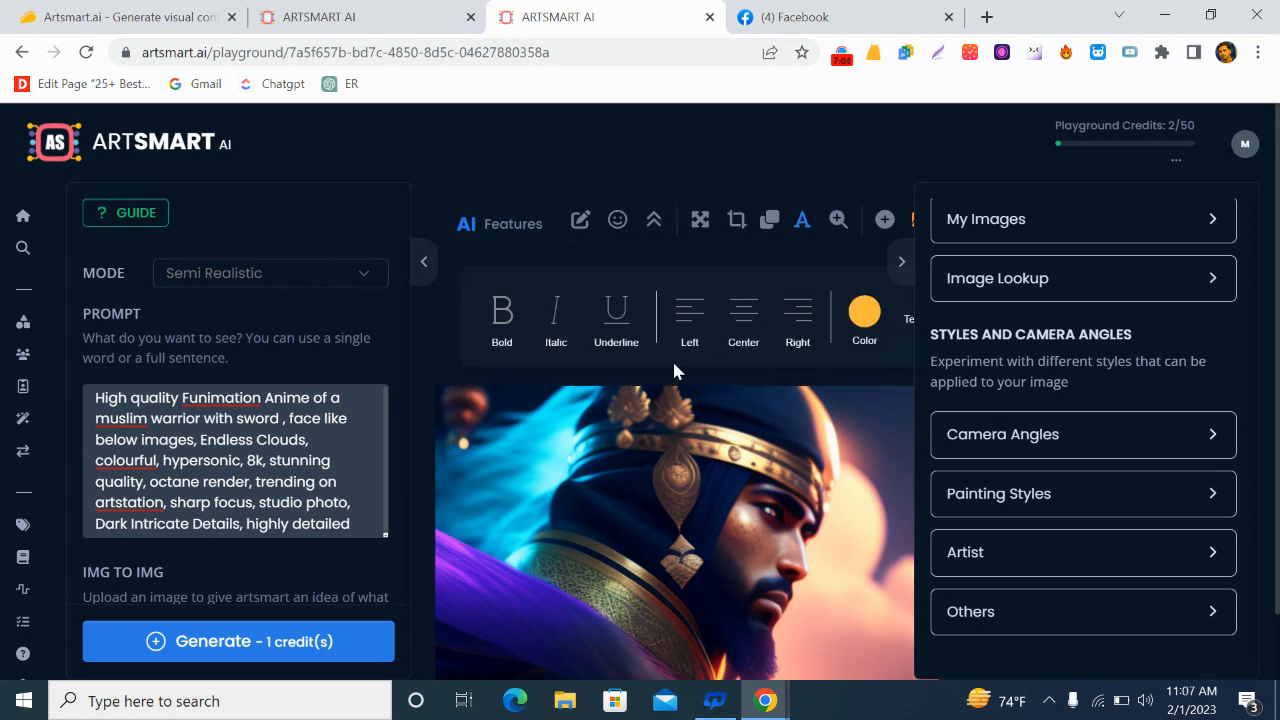
key(ctrl+m)
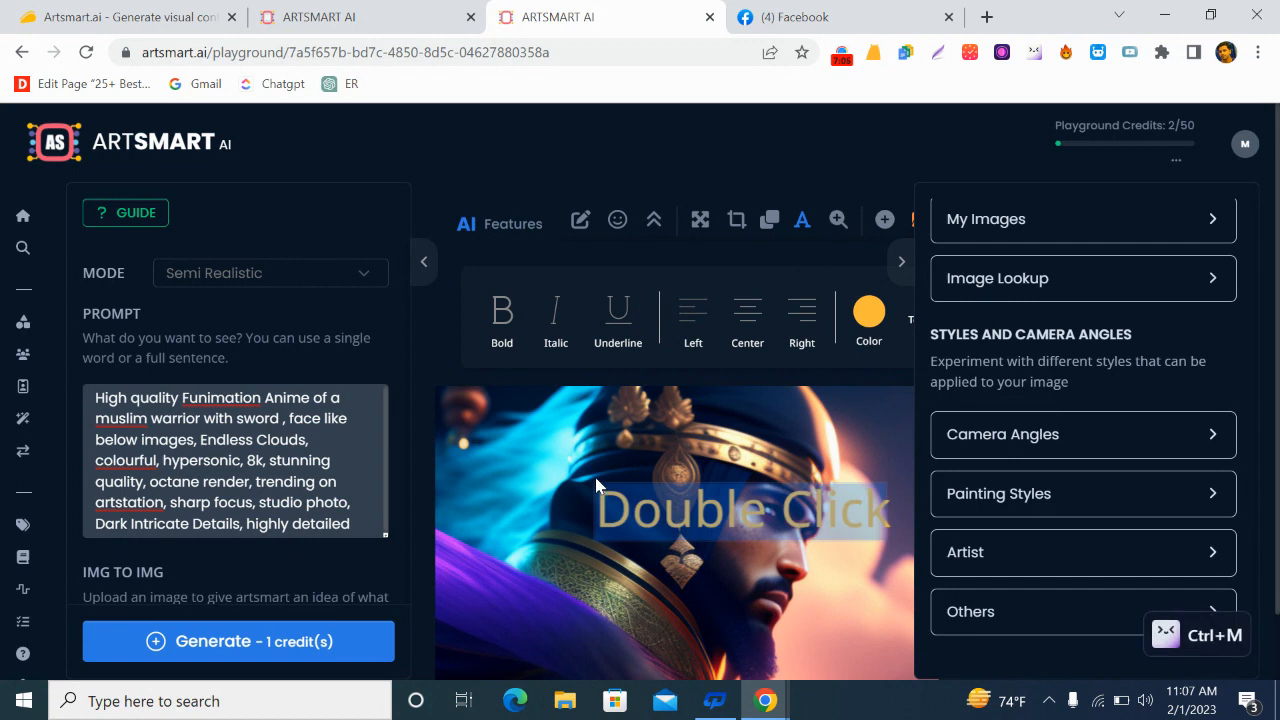
text(sggs)
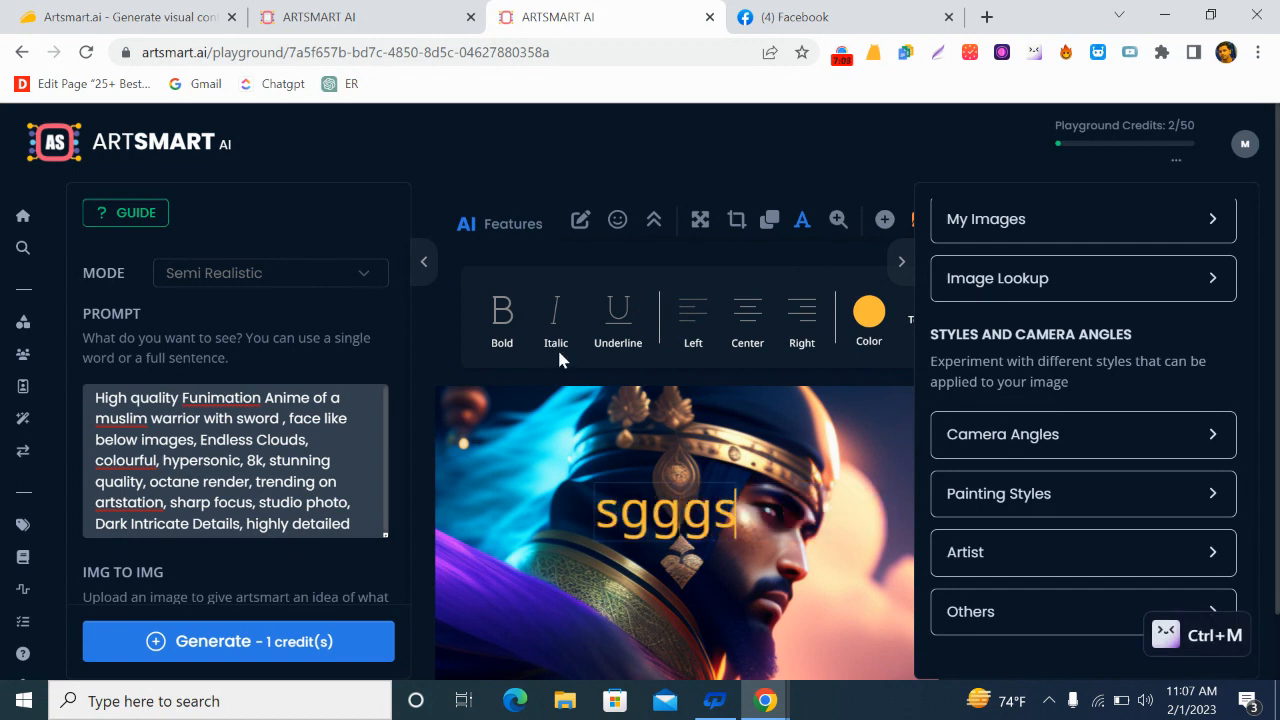
Colour the "sgggs" text orange, make it bold and italic, and leave text editing.
click(869, 311)
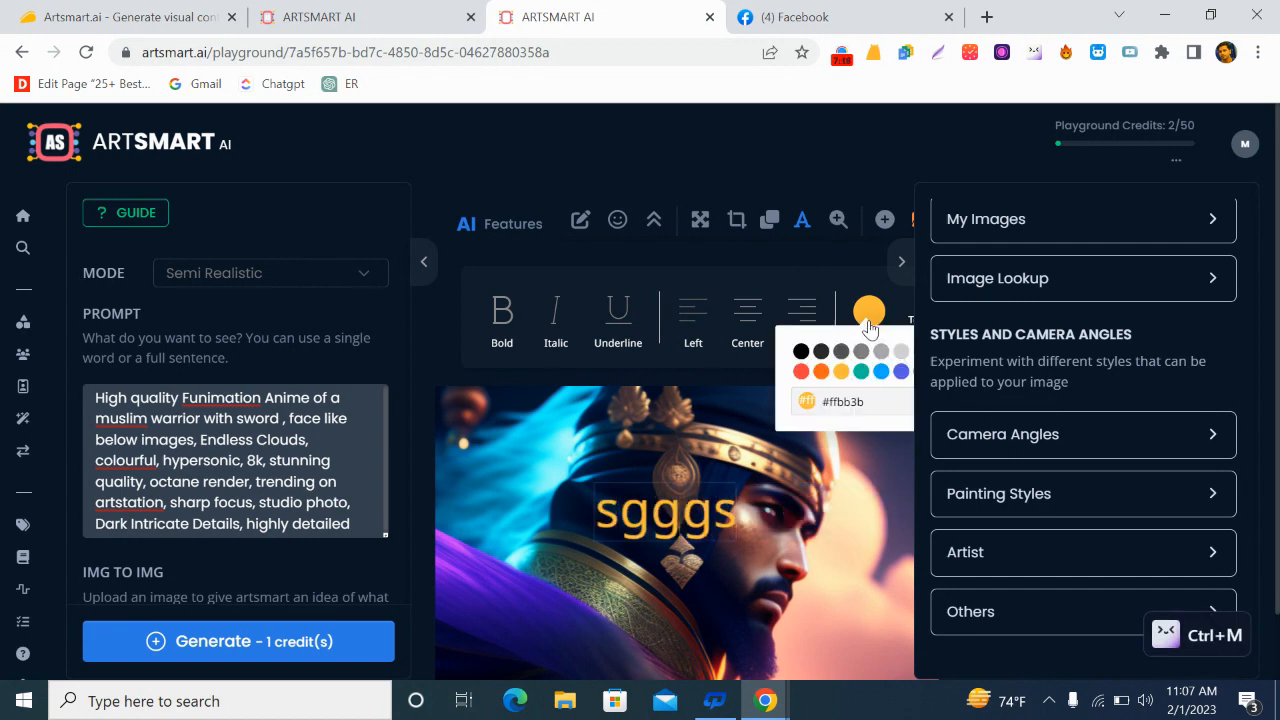
click(821, 371)
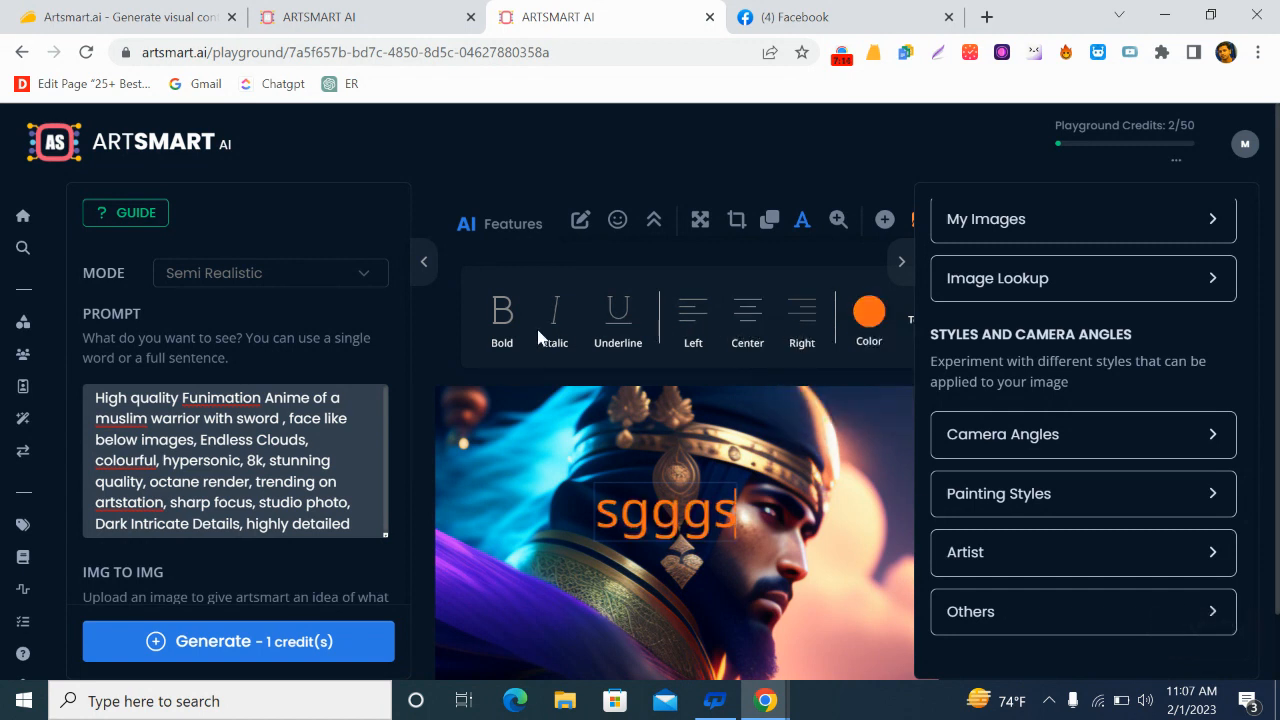
click(502, 312)
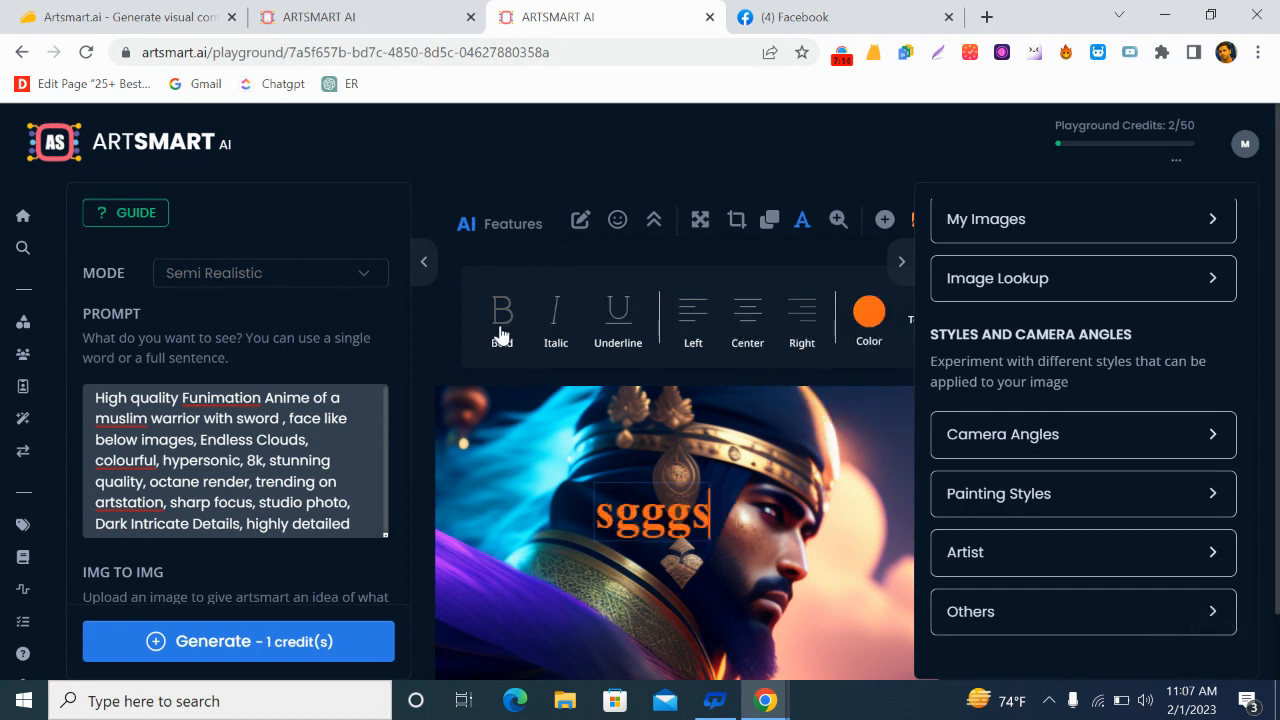
click(555, 330)
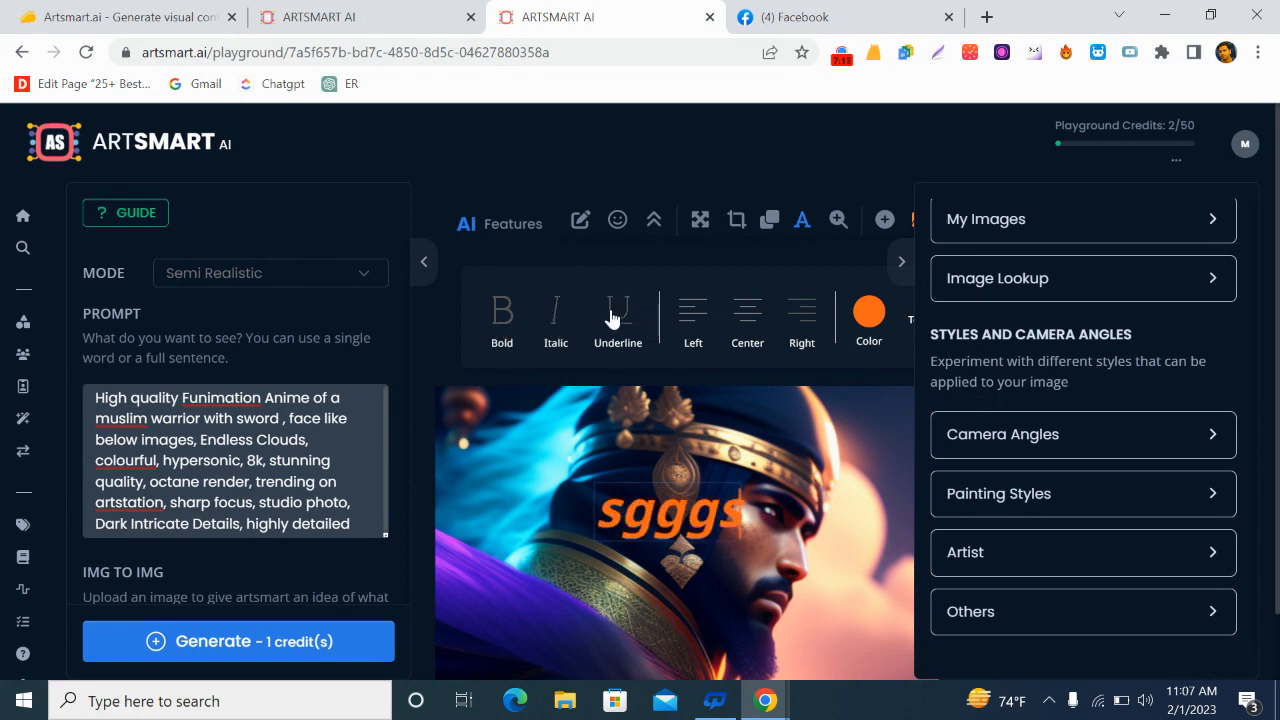
click(838, 220)
click(838, 222)
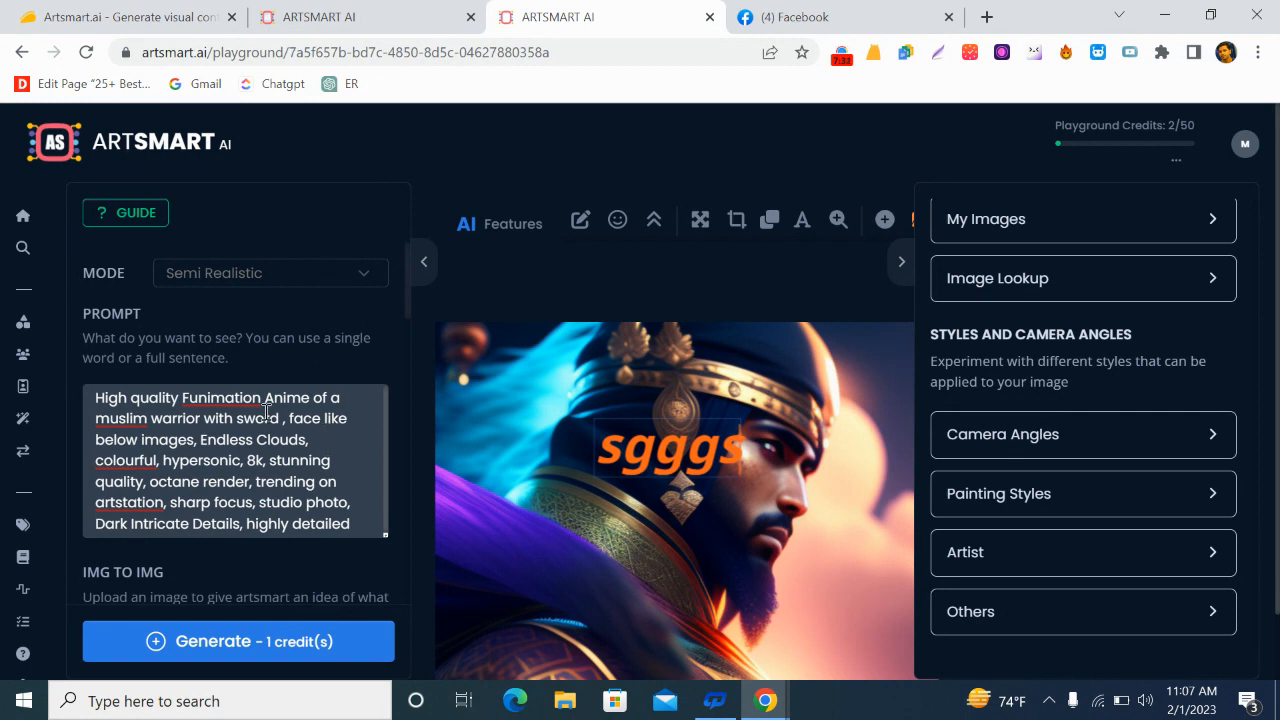
Browse Image Lookup and replace the prompt with the one from the armoured woman wearing a crown.
scroll(266, 412, down, 1)
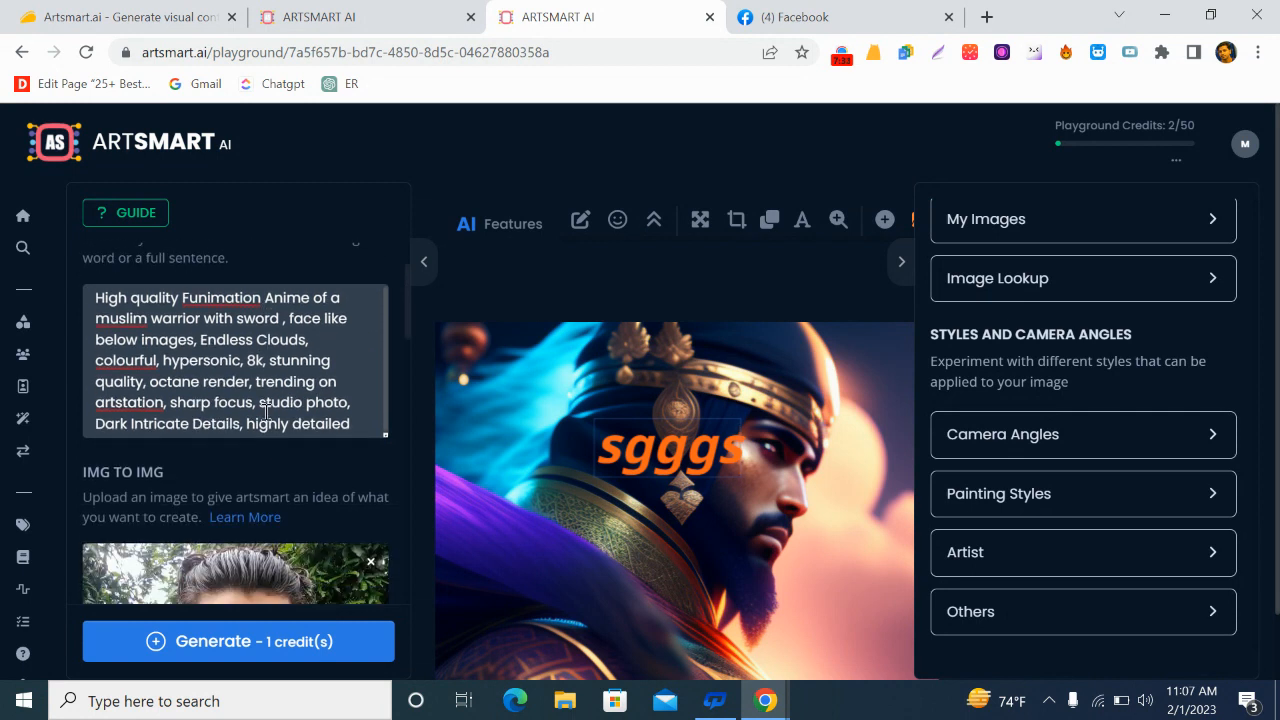
click(1050, 289)
scroll(1088, 496, down, 1)
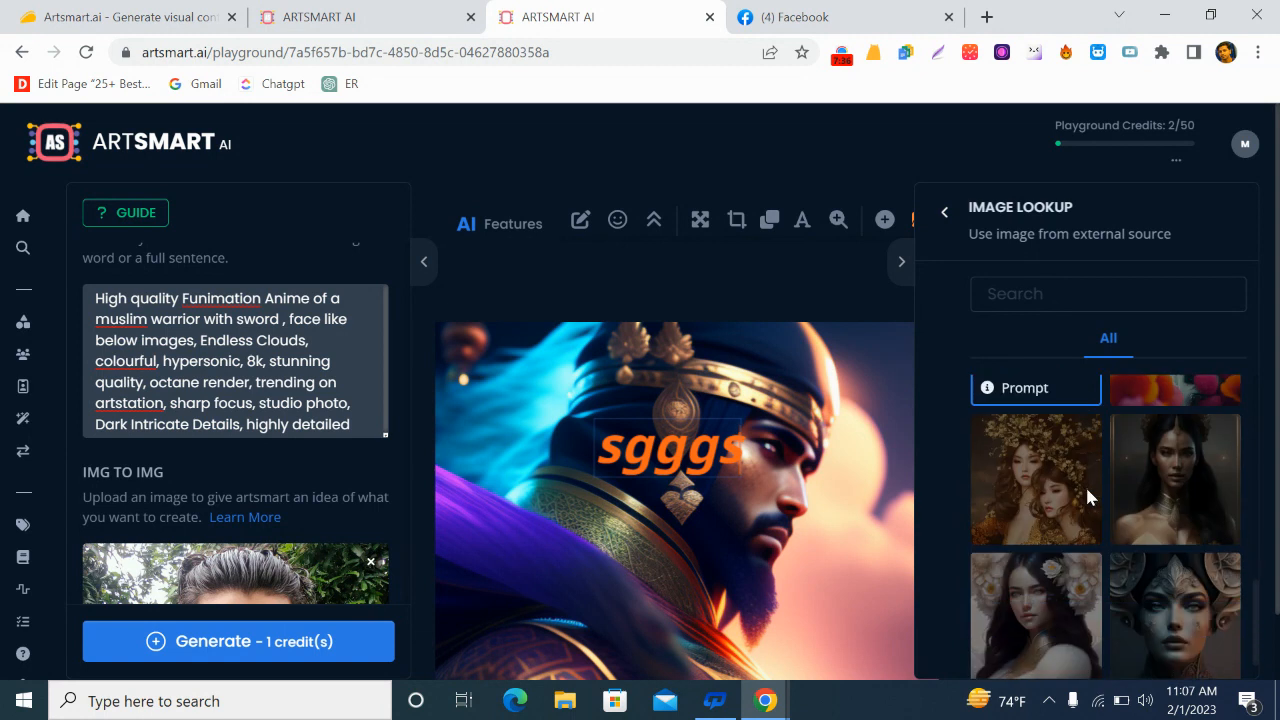
mouse_move(1020, 527)
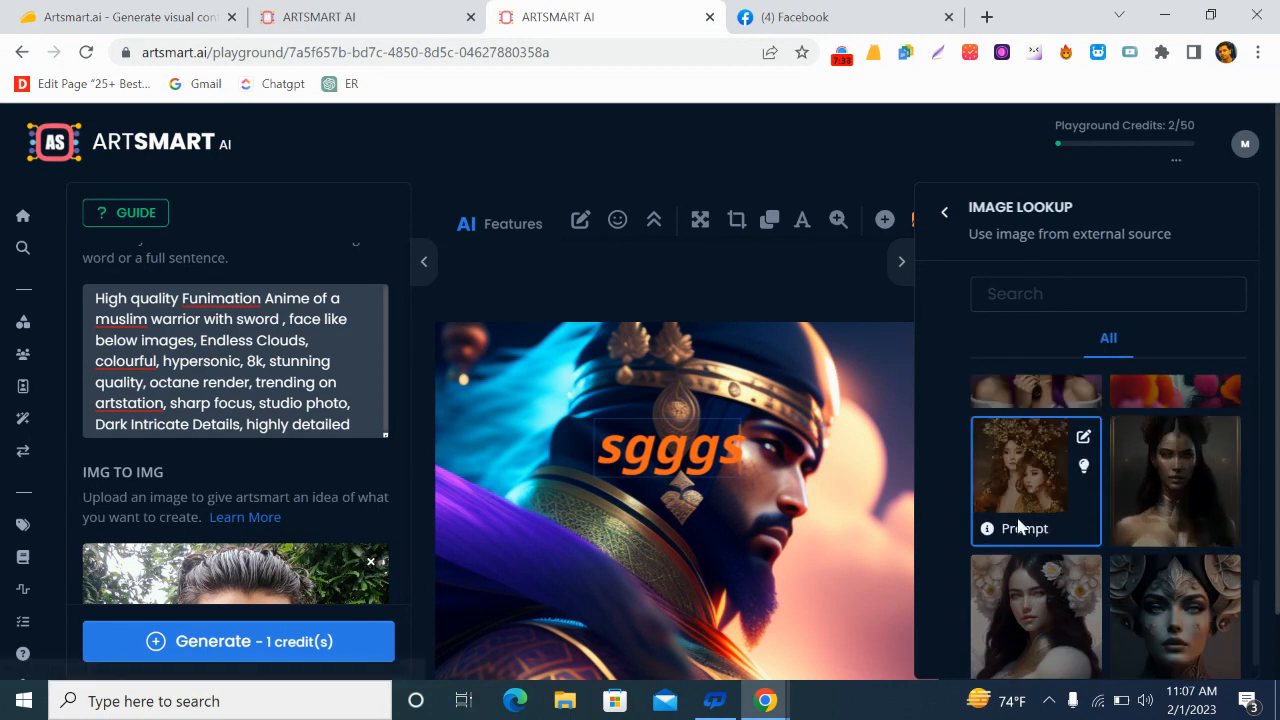
scroll(1082, 445, down, 4)
scroll(1098, 500, up, 9)
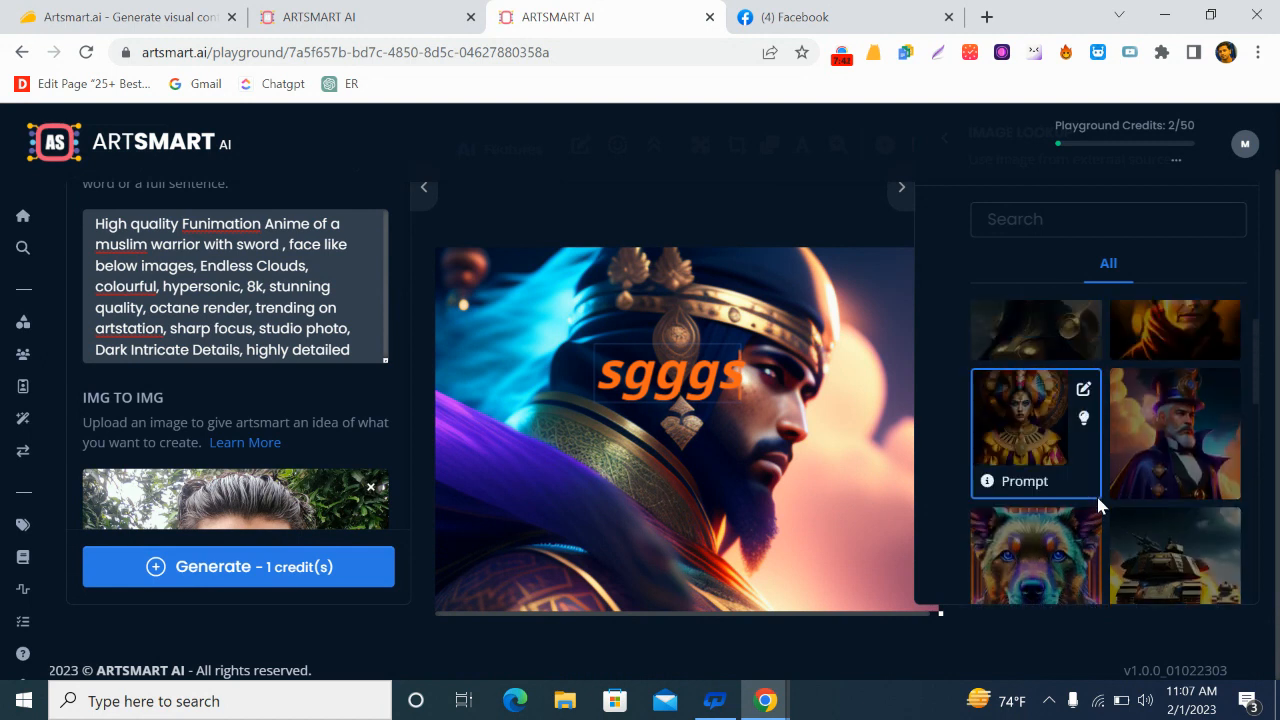
scroll(1090, 493, up, 1)
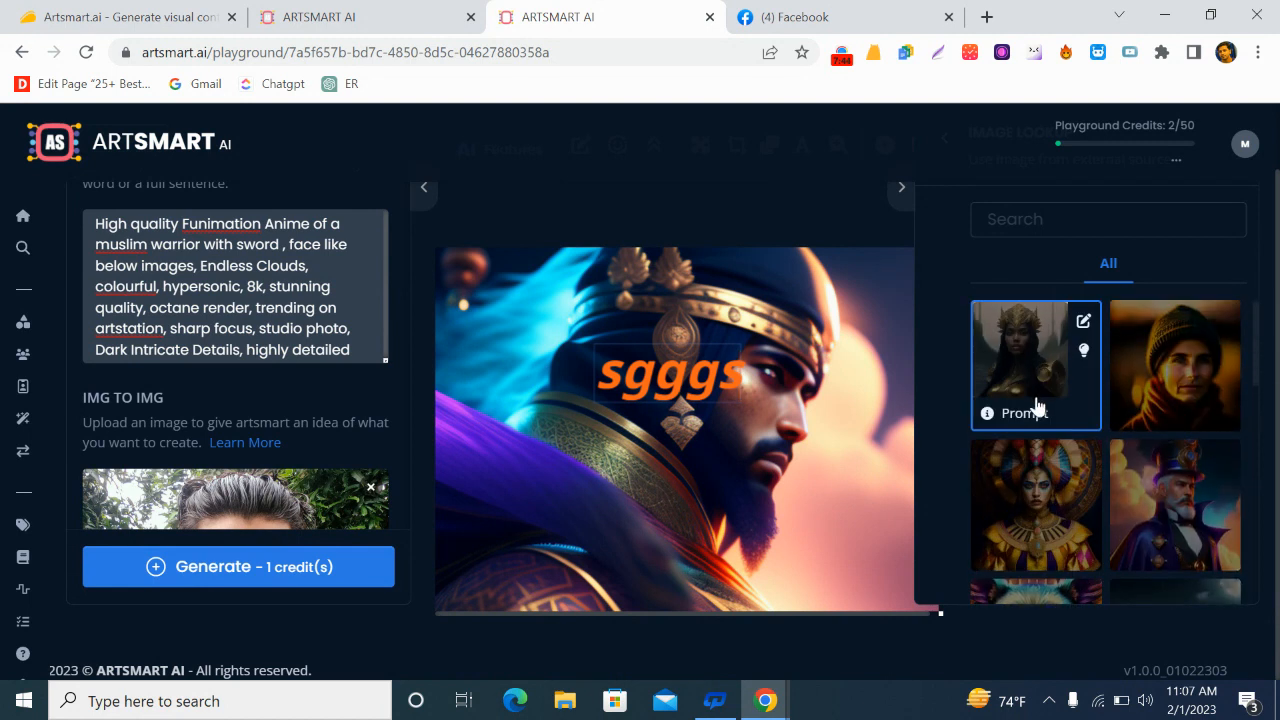
click(1015, 420)
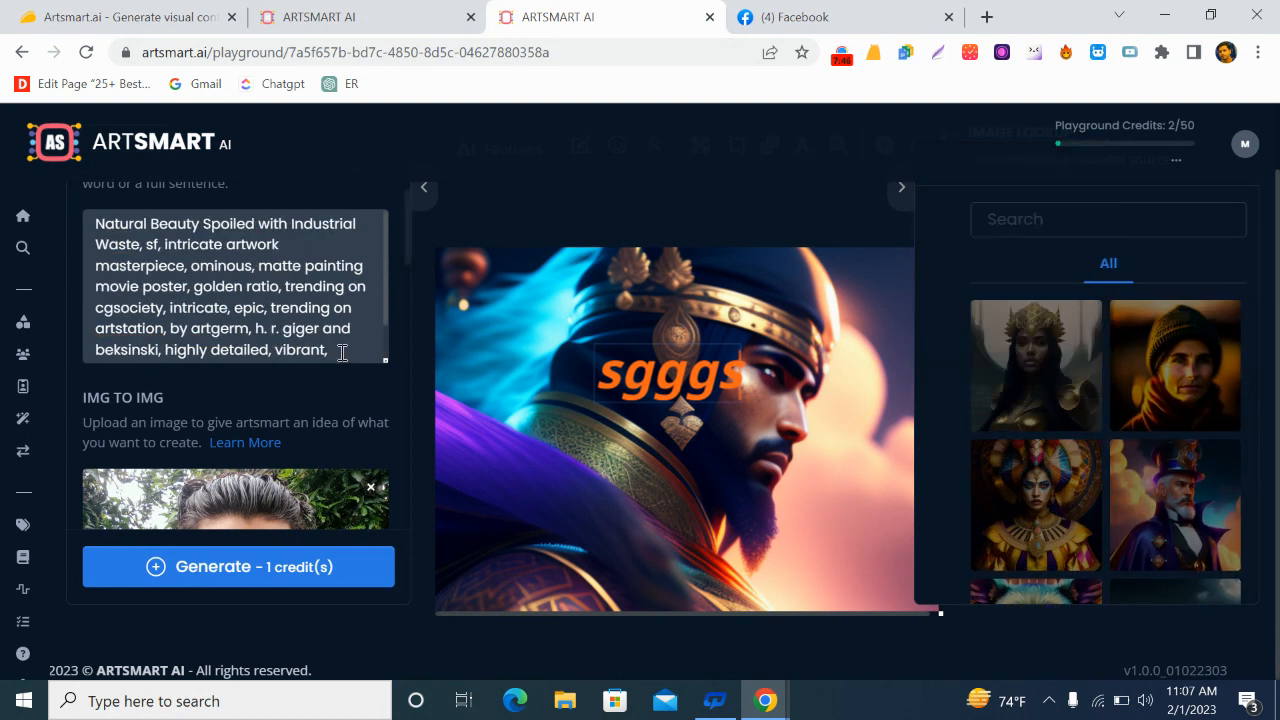
Remove the words "Spoiled with Industrial Waste," from the prompt after "Natural Beauty".
drag(352, 352, 225, 313)
key(ctrl+m)
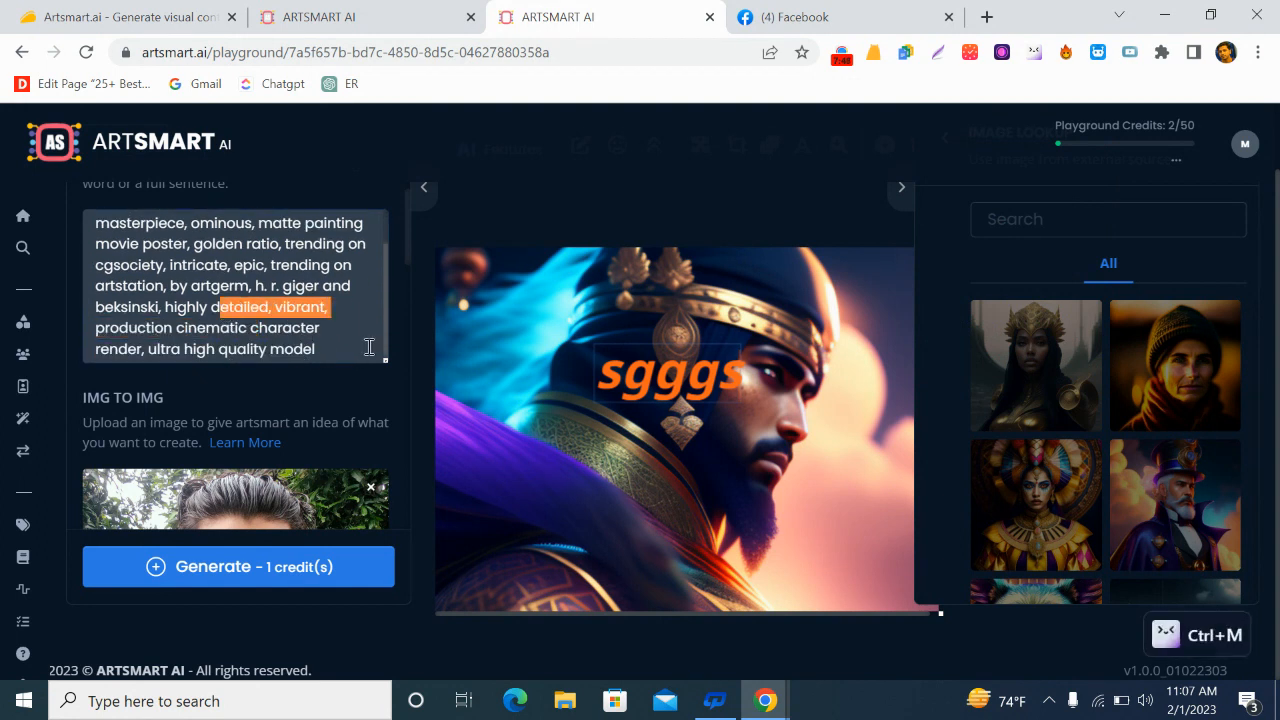
scroll(235, 330, down, 2)
scroll(255, 355, up, 3)
scroll(262, 361, up, 1)
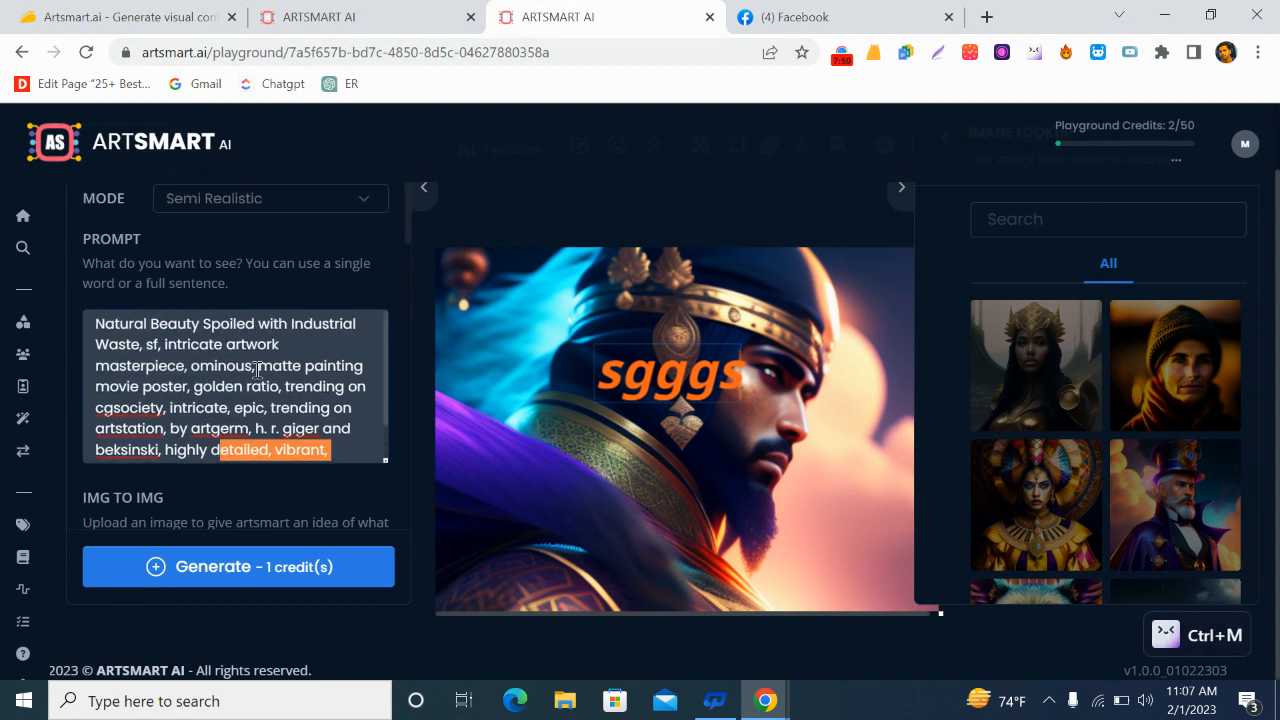
click(290, 343)
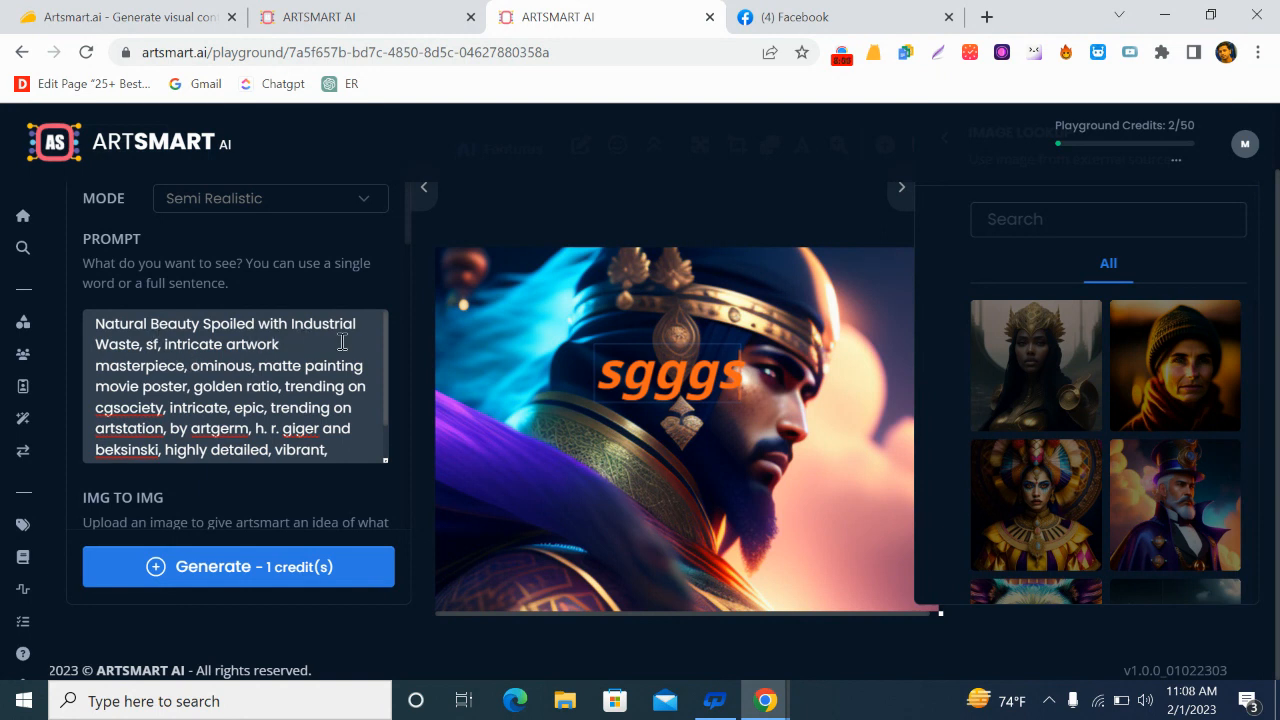
drag(201, 329, 143, 342)
key(ctrl+m)
key(BackSpace)
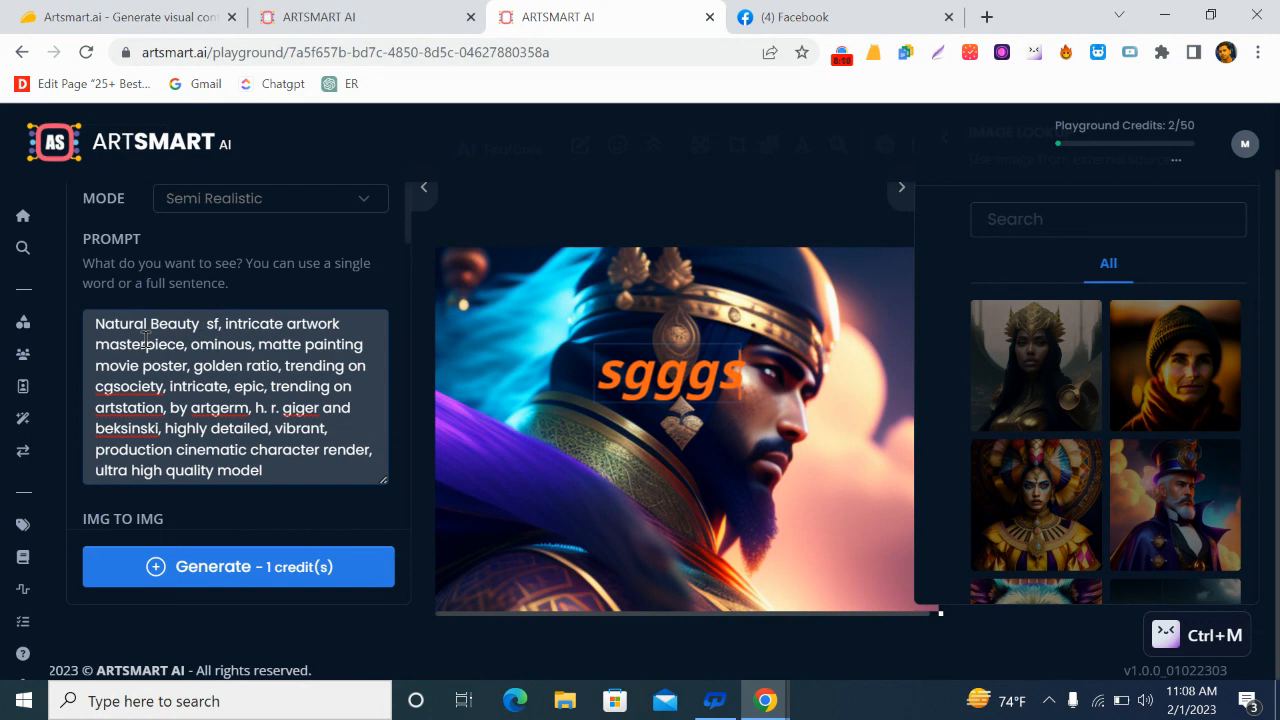
Insert "warrior with sword, red" after "Natural Beauty" in the prompt.
text(war)
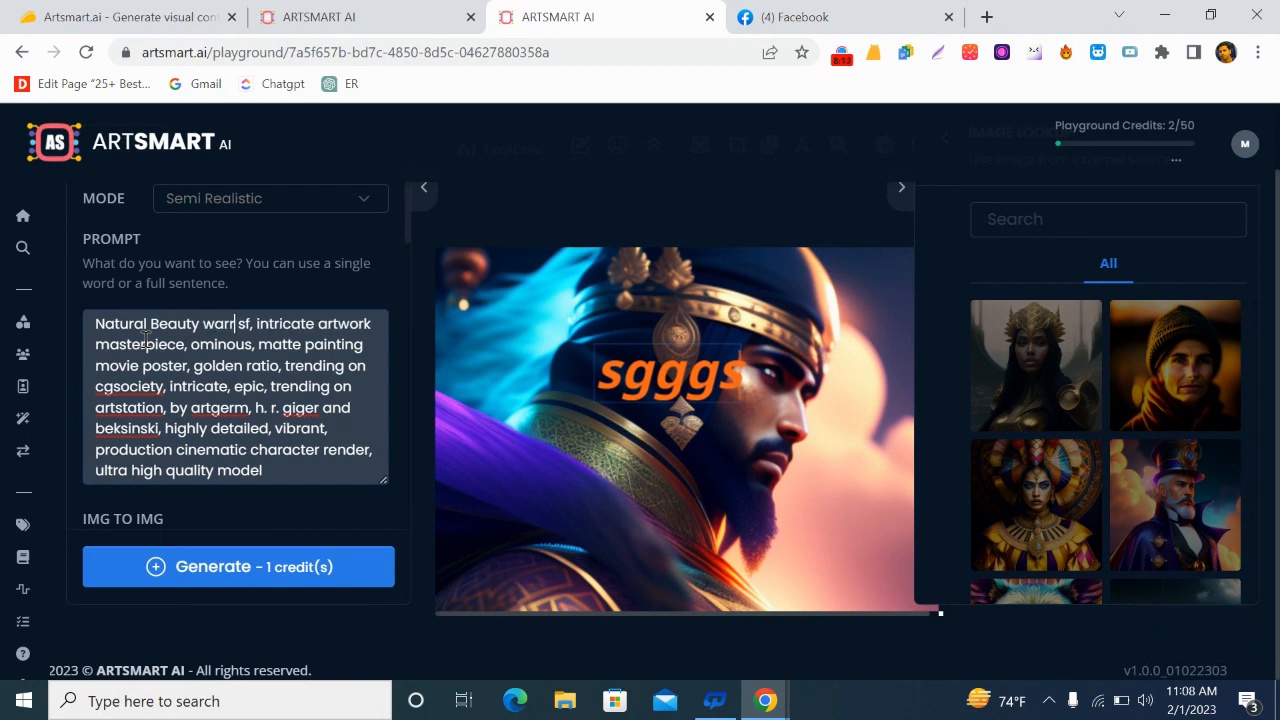
text(rior with s)
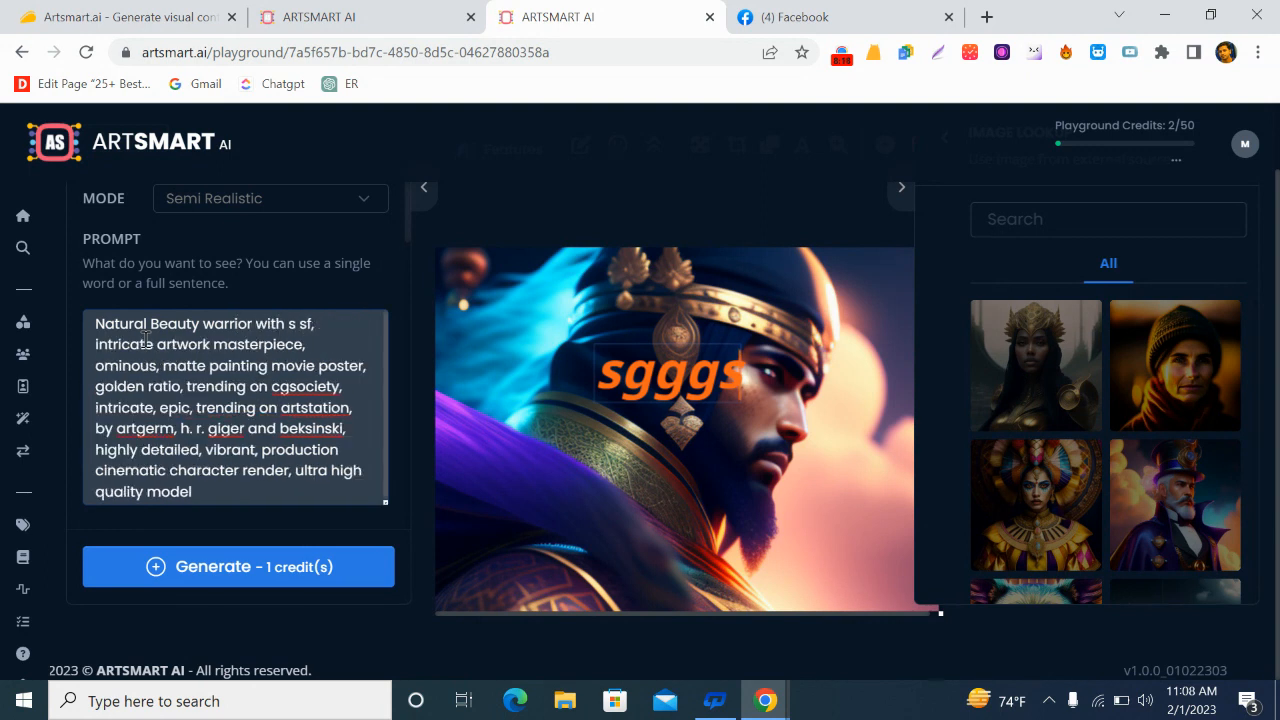
text(o)
key(BackSpace)
text(word, red)
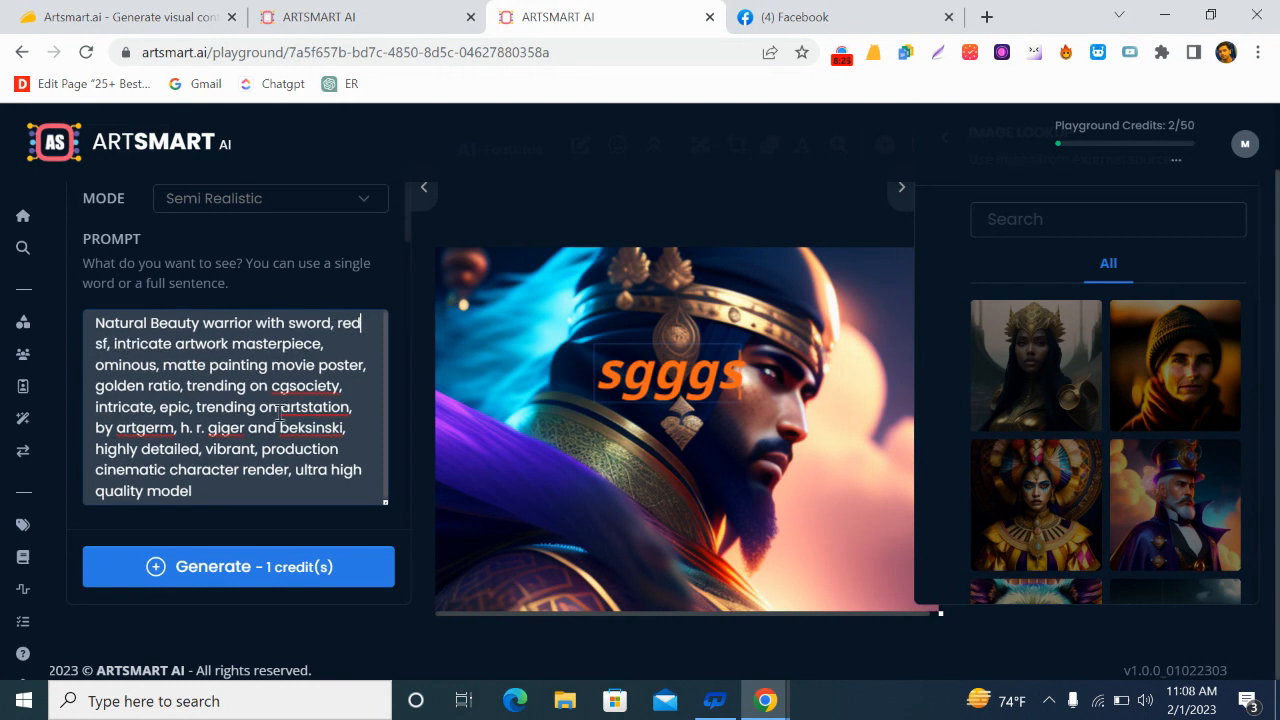
Review the IMG TO IMG reference photo and the public visibility option below the prompt.
scroll(198, 361, down, 3)
scroll(190, 396, down, 3)
scroll(200, 383, up, 3)
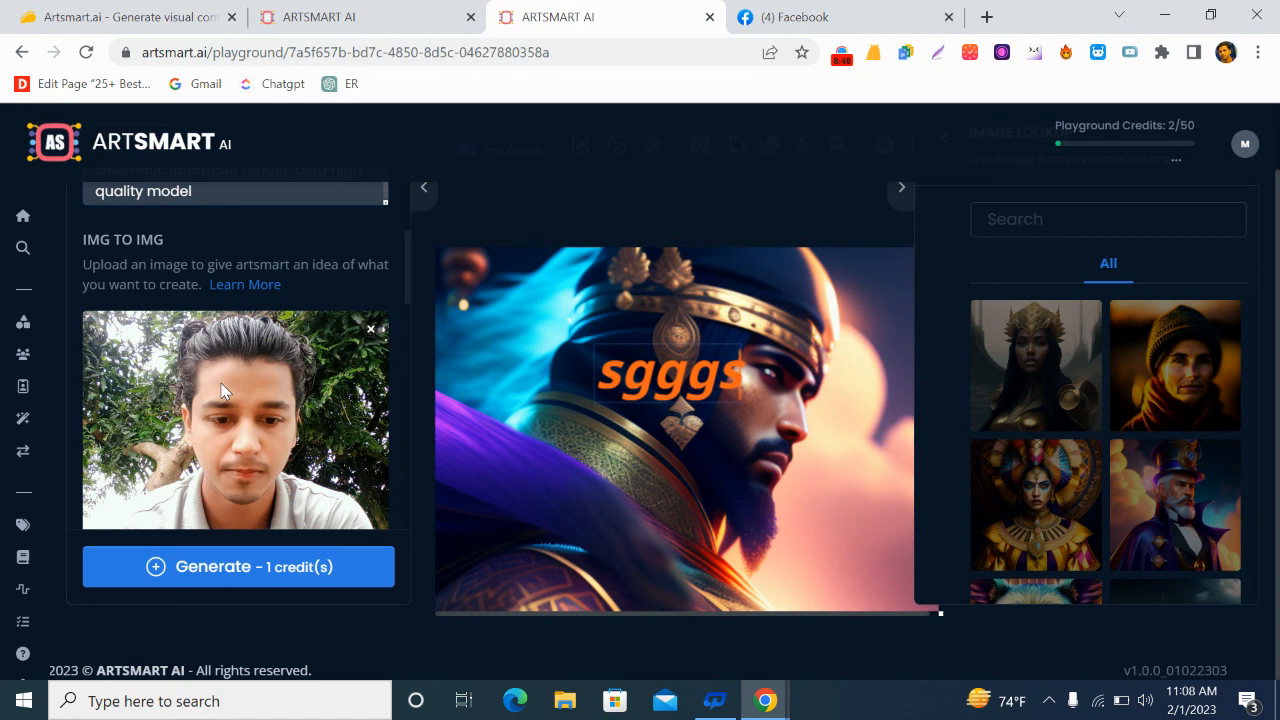
scroll(230, 391, down, 1)
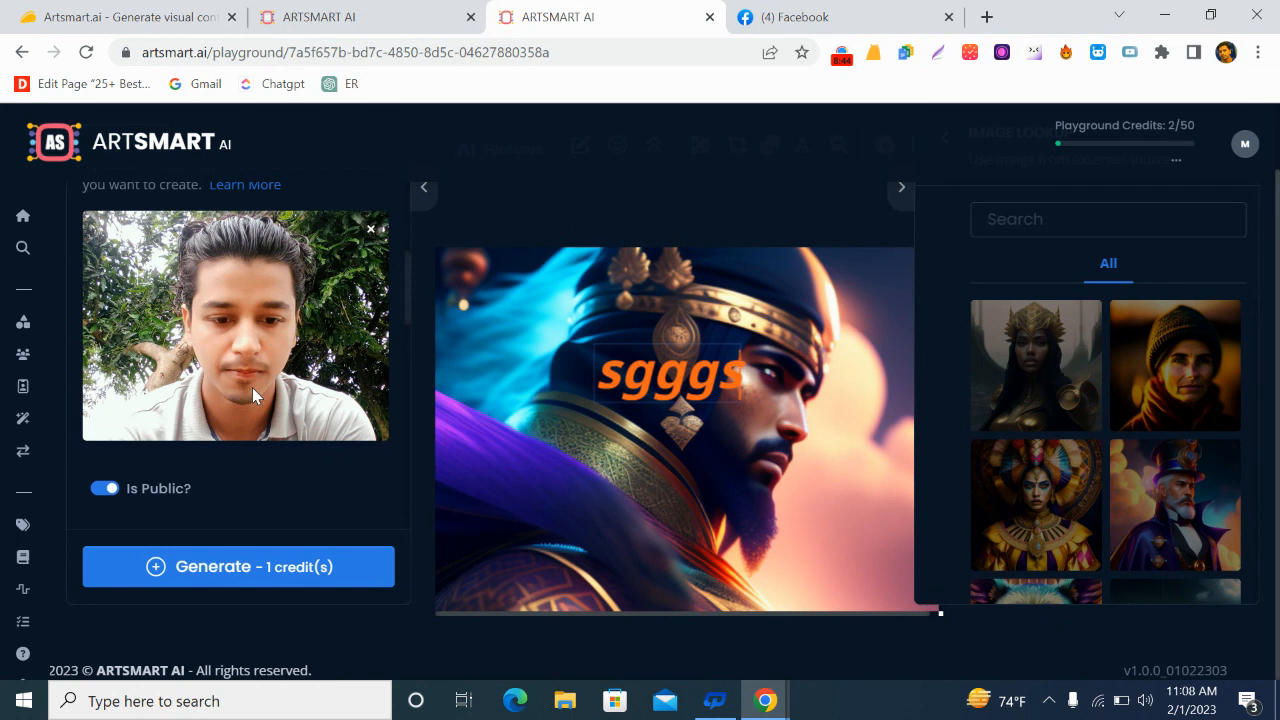
scroll(230, 387, up, 3)
scroll(226, 397, down, 3)
scroll(185, 357, down, 1)
scroll(293, 354, down, 1)
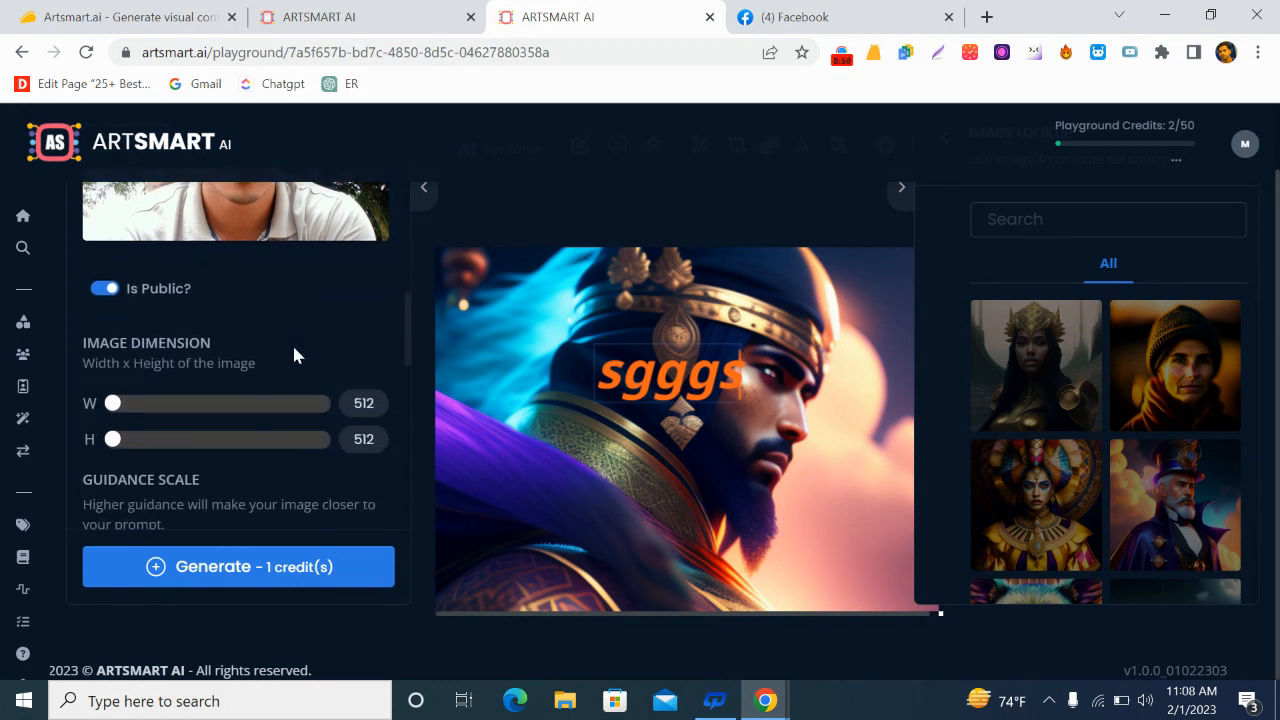
Check the image dimension, guidance scale, inference steps, prompt strength, negative prompt and seed settings.
scroll(148, 305, down, 1)
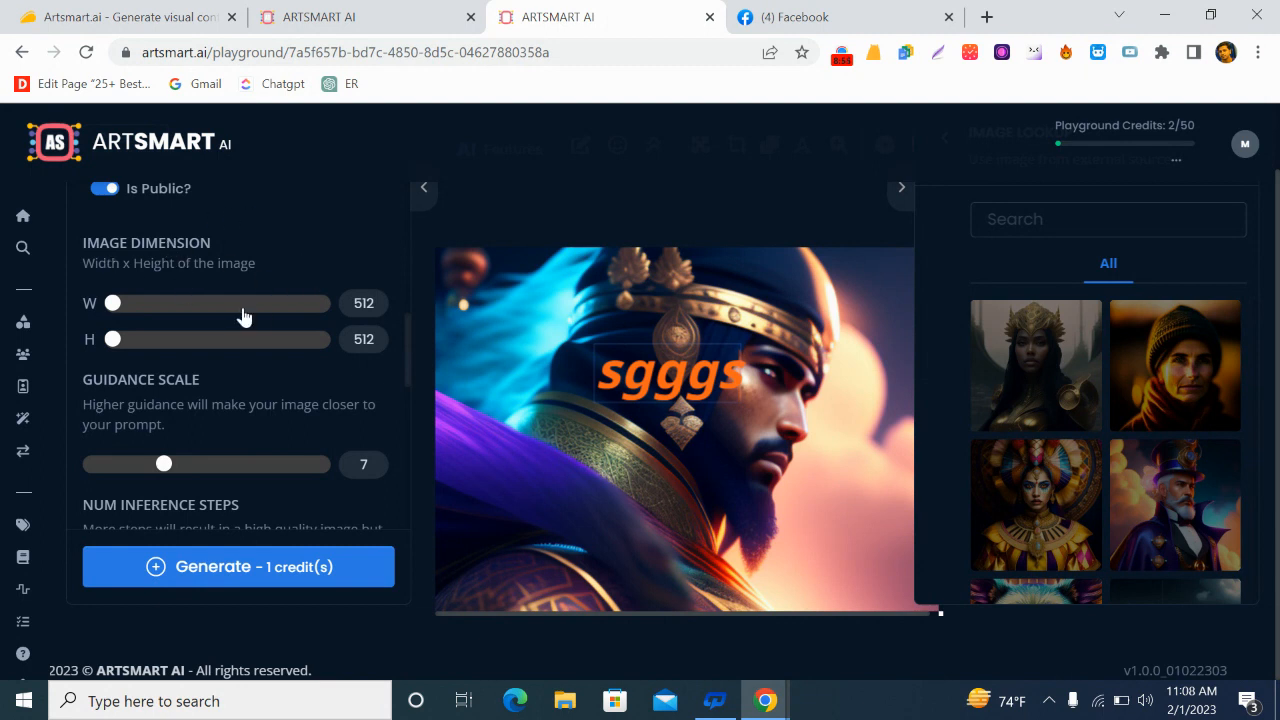
scroll(209, 230, down, 2)
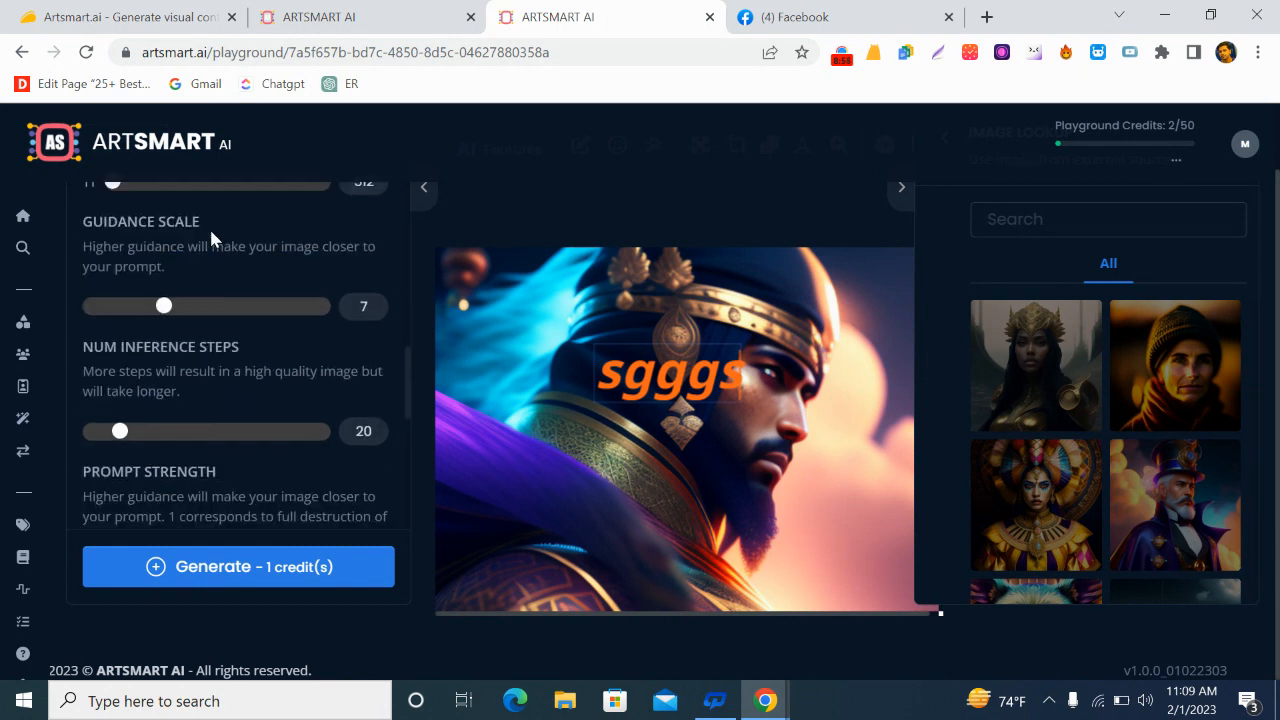
scroll(123, 272, up, 2)
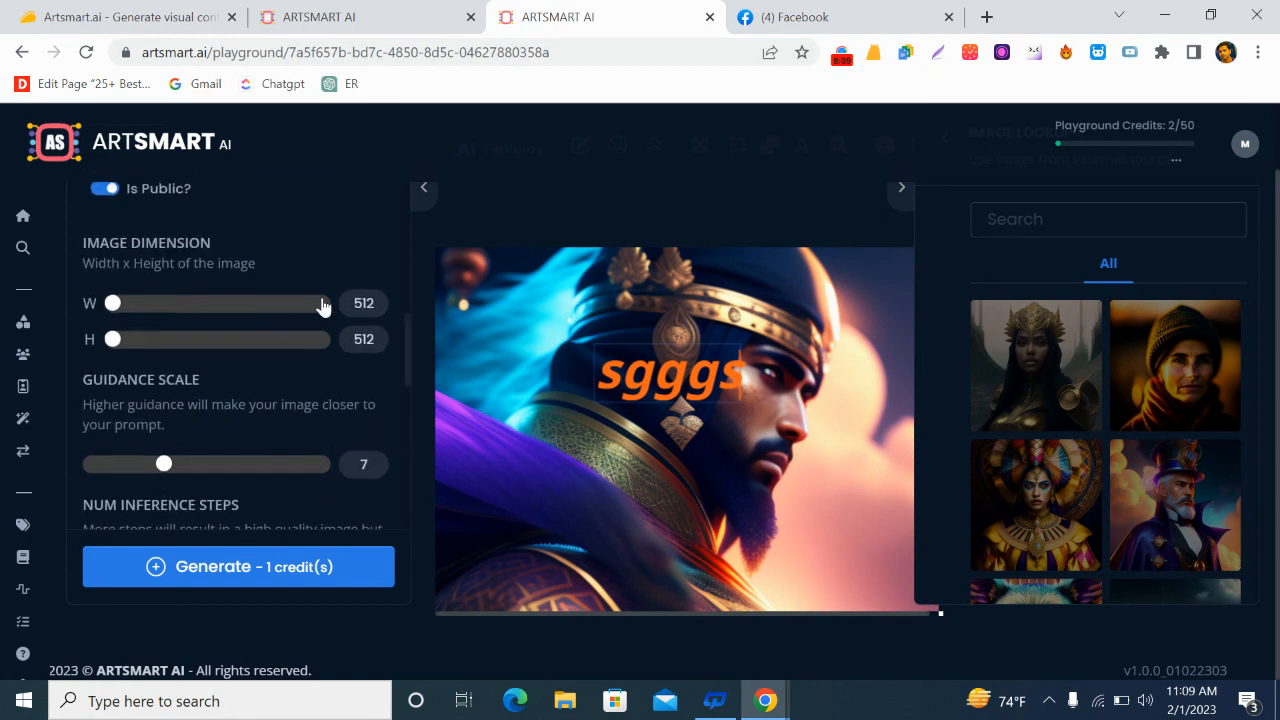
scroll(209, 406, down, 1)
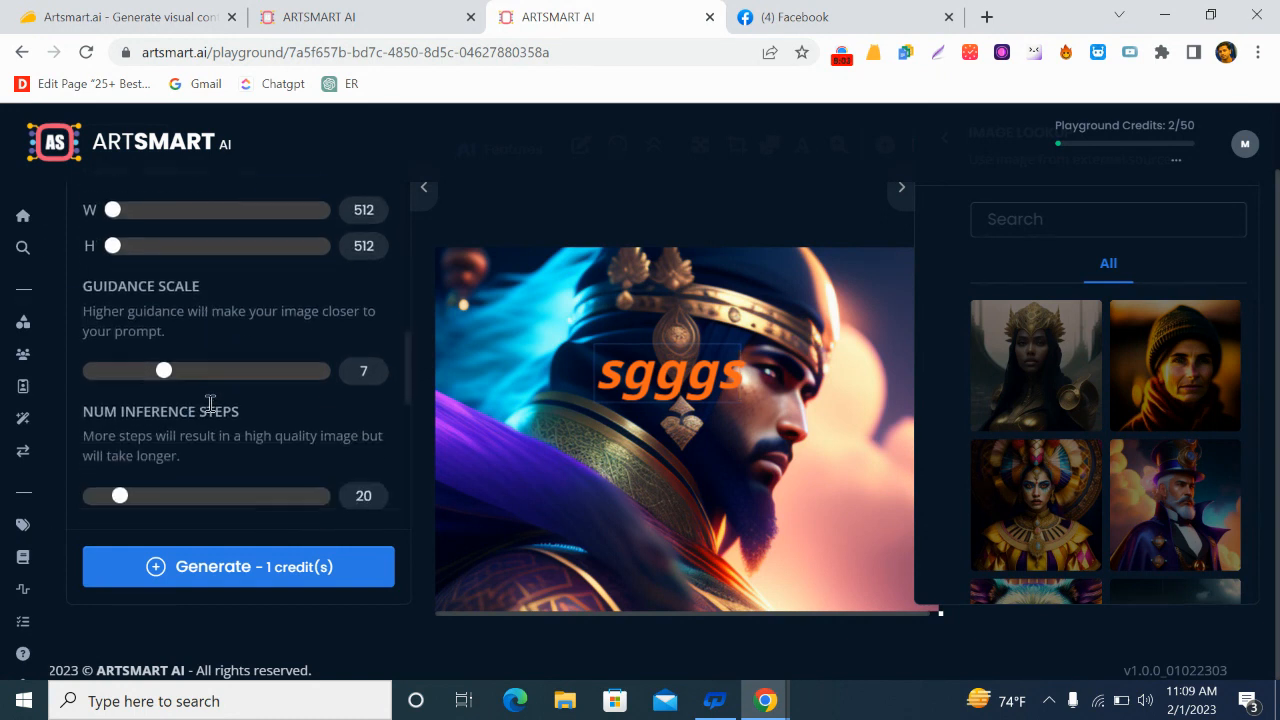
scroll(277, 377, down, 4)
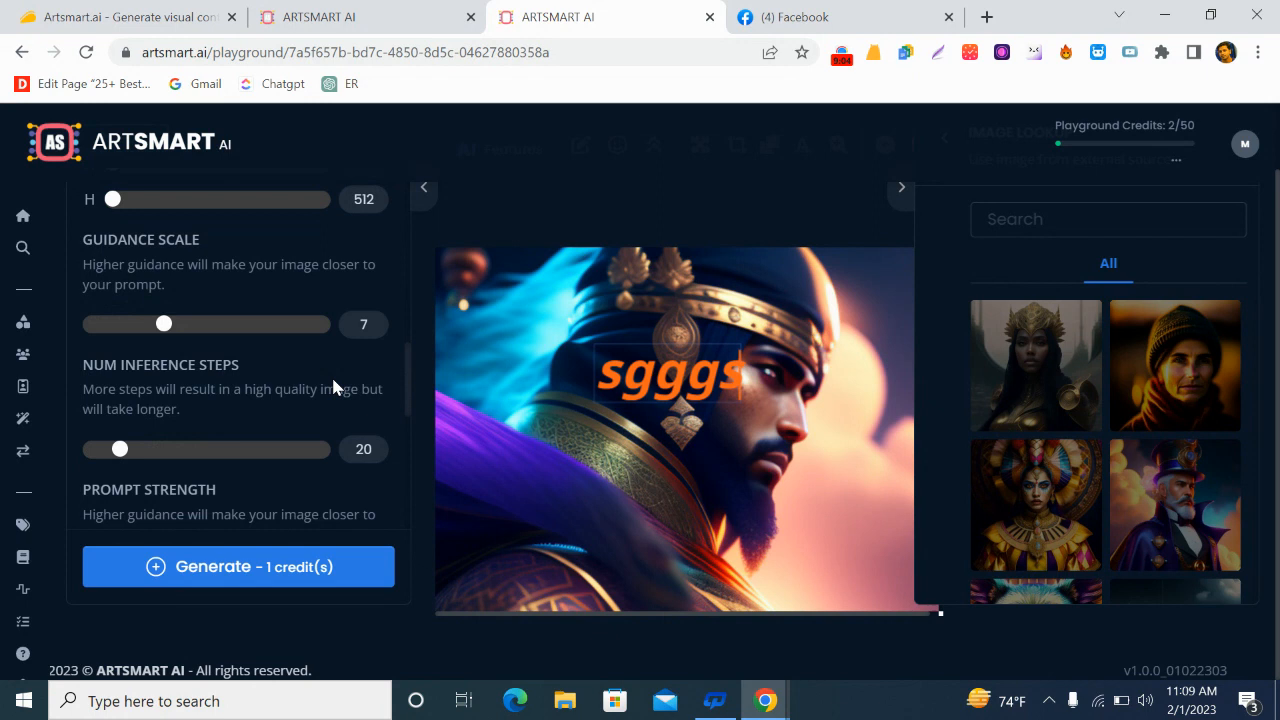
scroll(278, 380, down, 2)
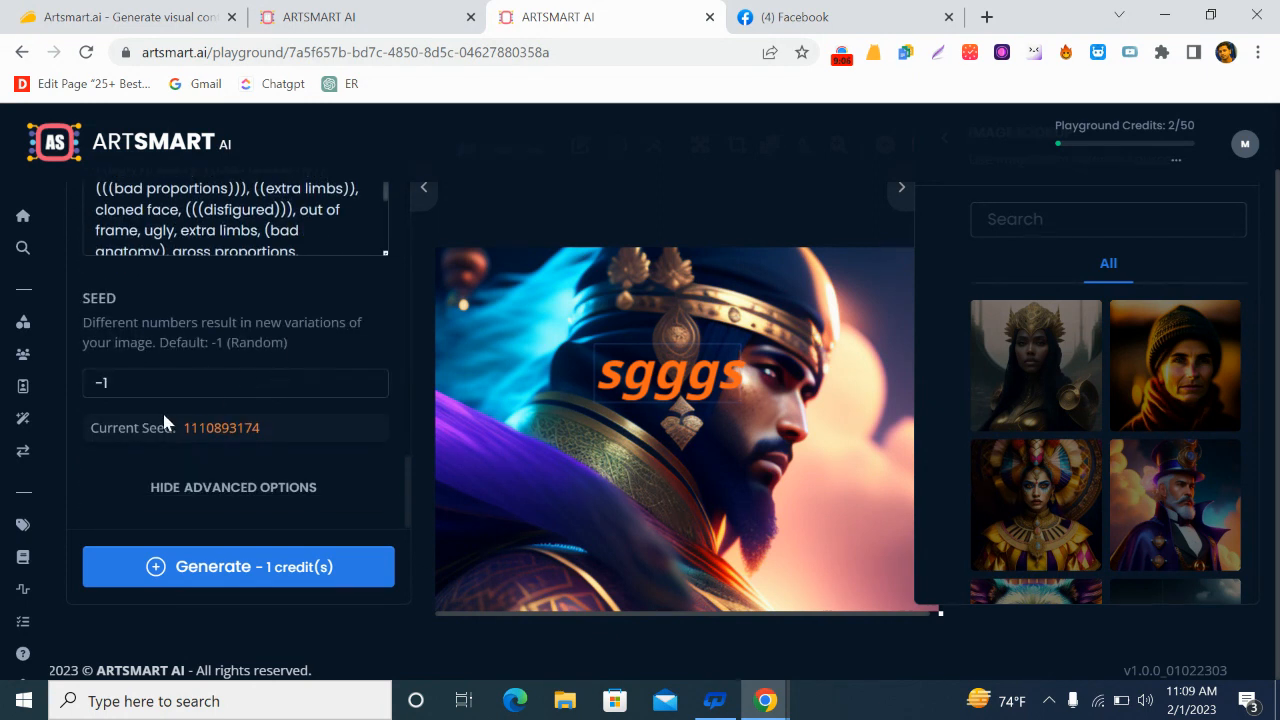
scroll(263, 391, up, 3)
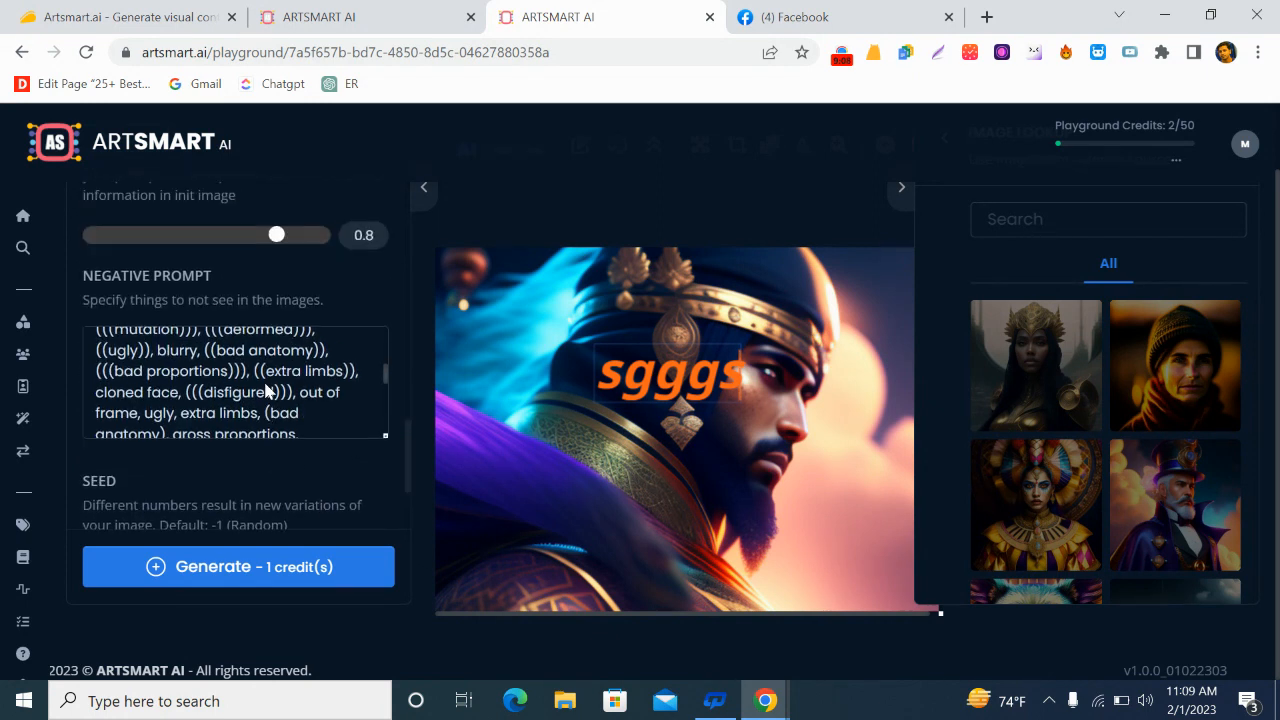
scroll(392, 331, up, 3)
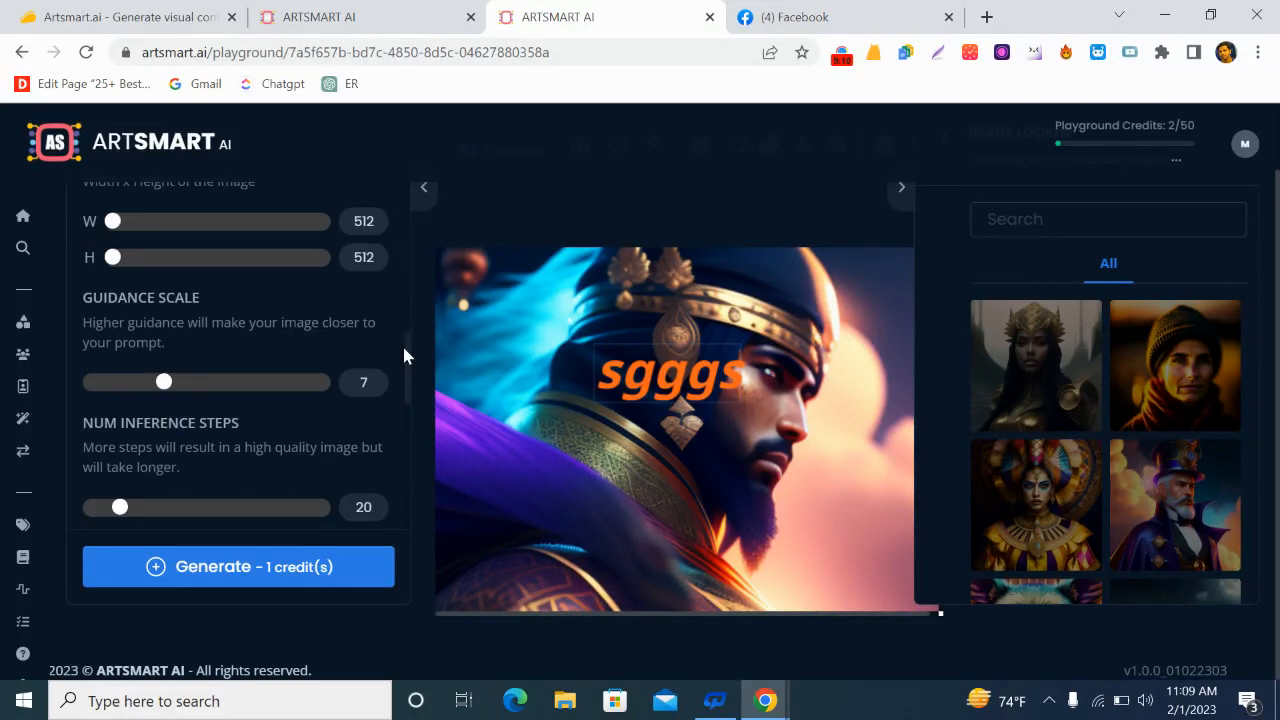
Generate a new image from the edited warrior prompt and inspect it from helmet to armour.
drag(404, 356, 422, 213)
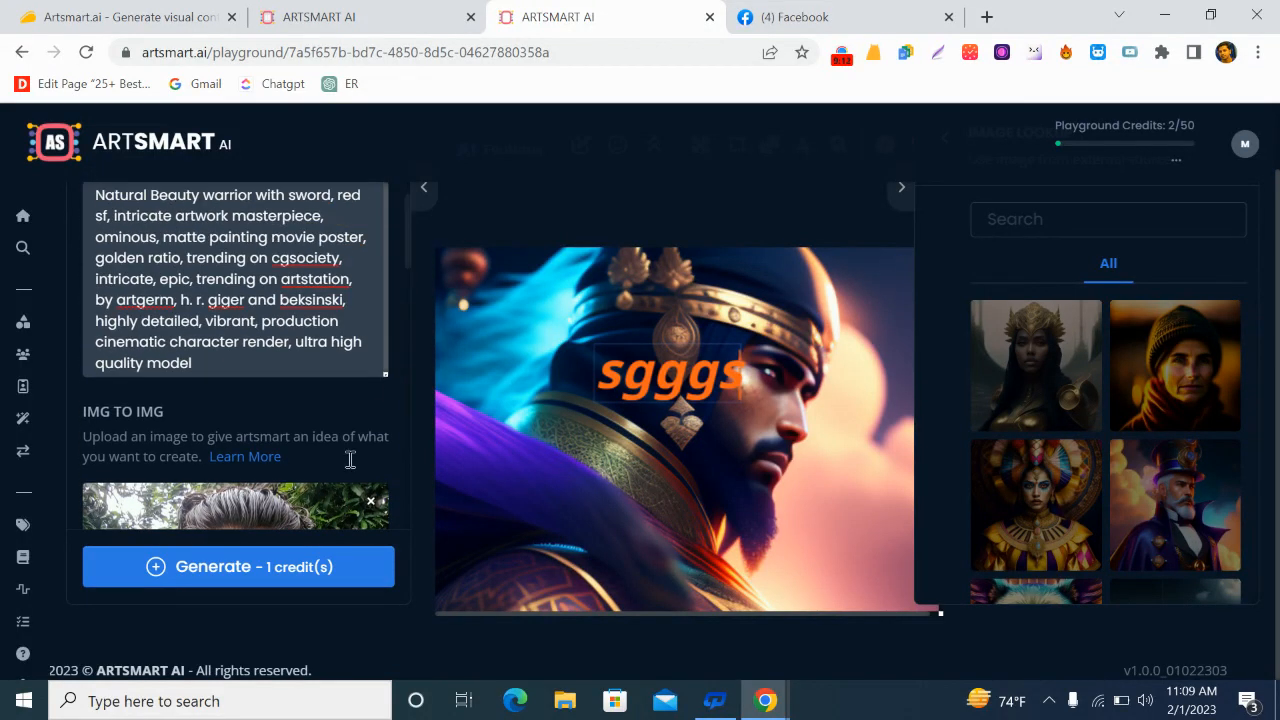
click(229, 567)
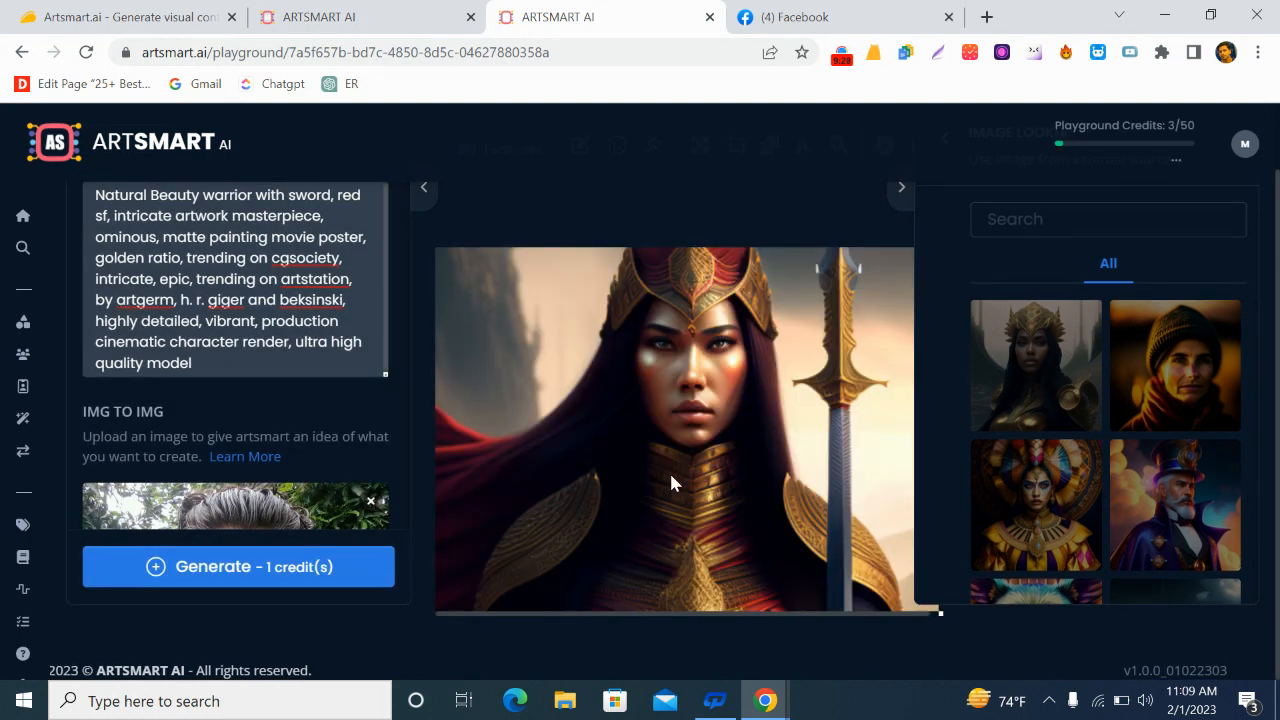
scroll(670, 483, up, 1)
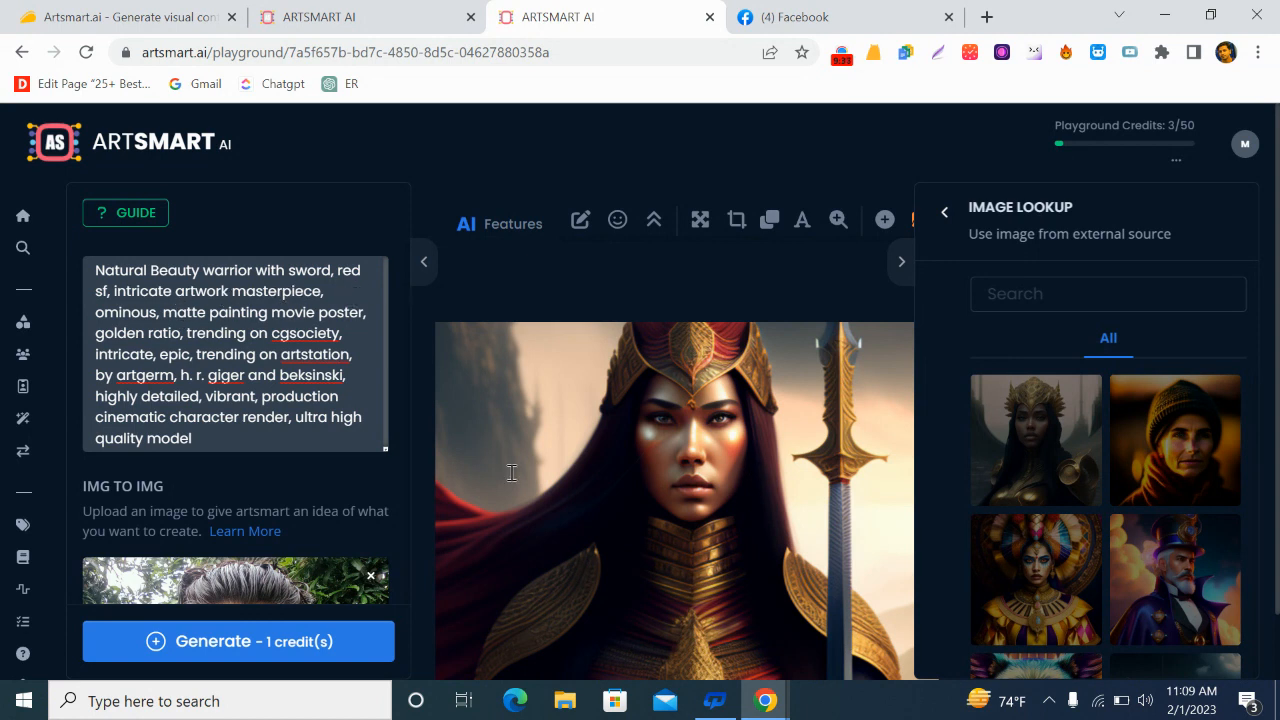
scroll(558, 440, down, 3)
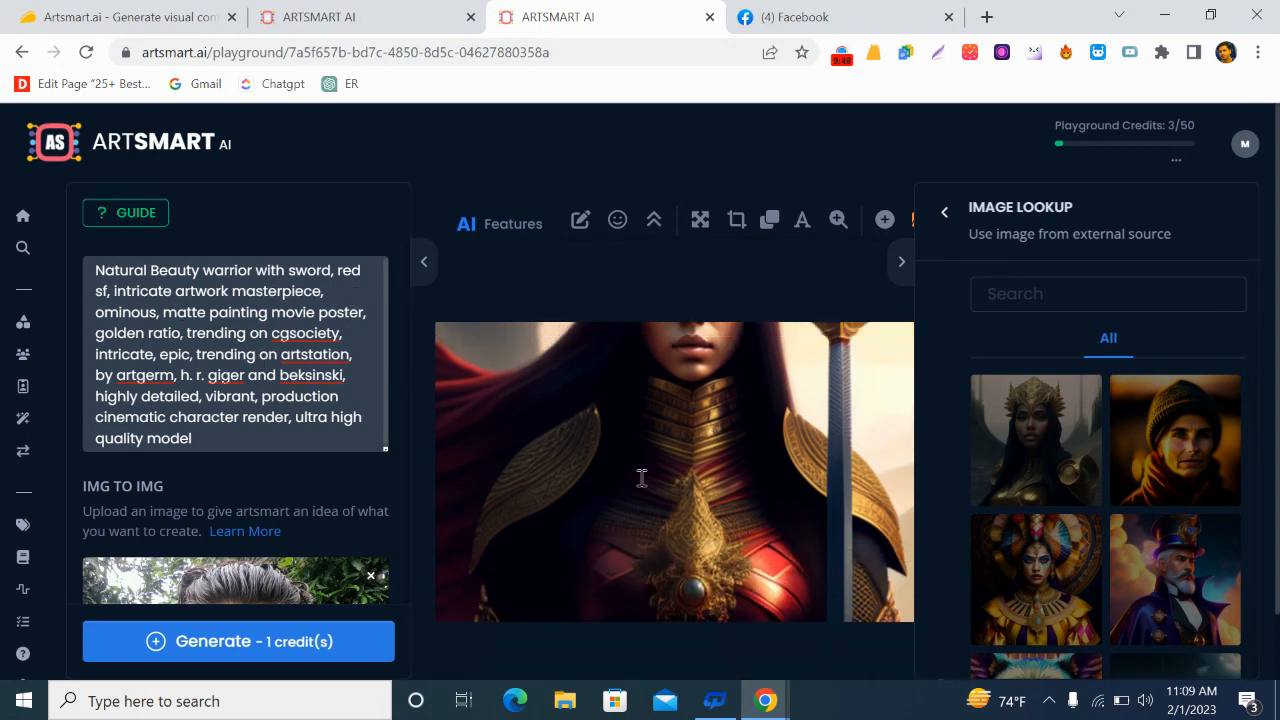
scroll(641, 480, up, 3)
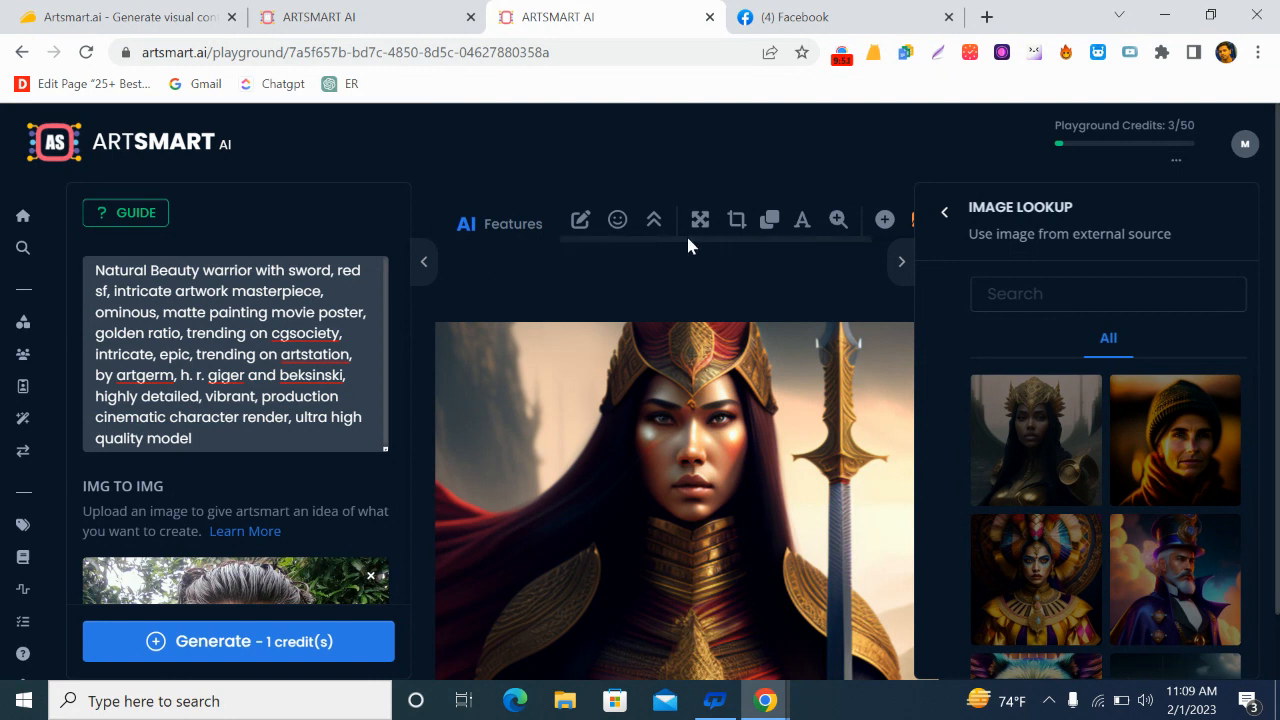
Apply Face Enhance to the generated warrior image and examine the corrected face.
click(618, 221)
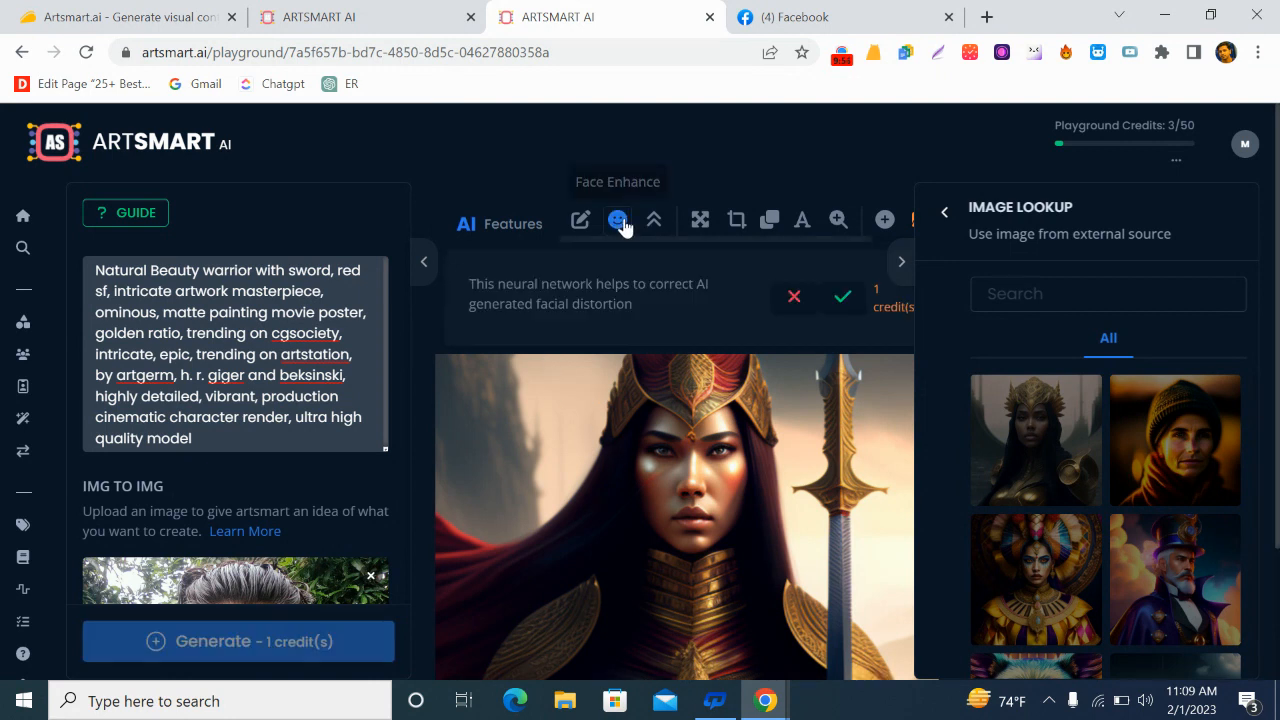
click(845, 303)
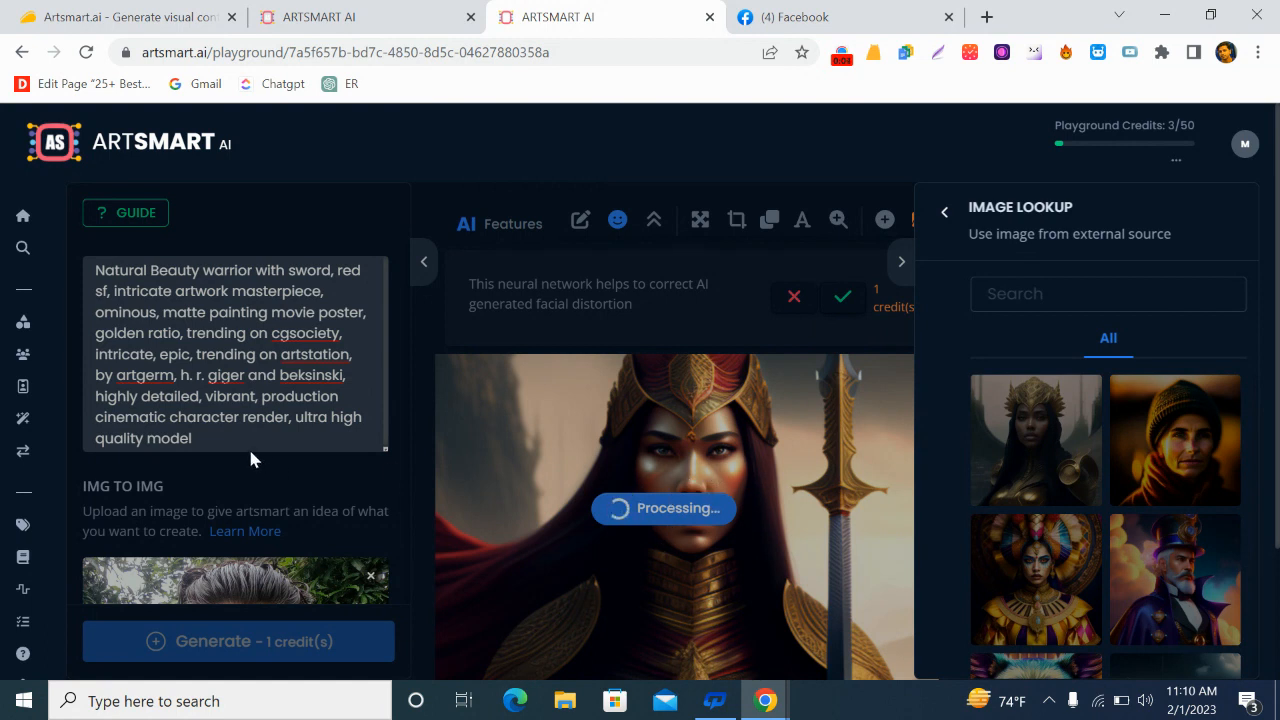
scroll(558, 417, down, 1)
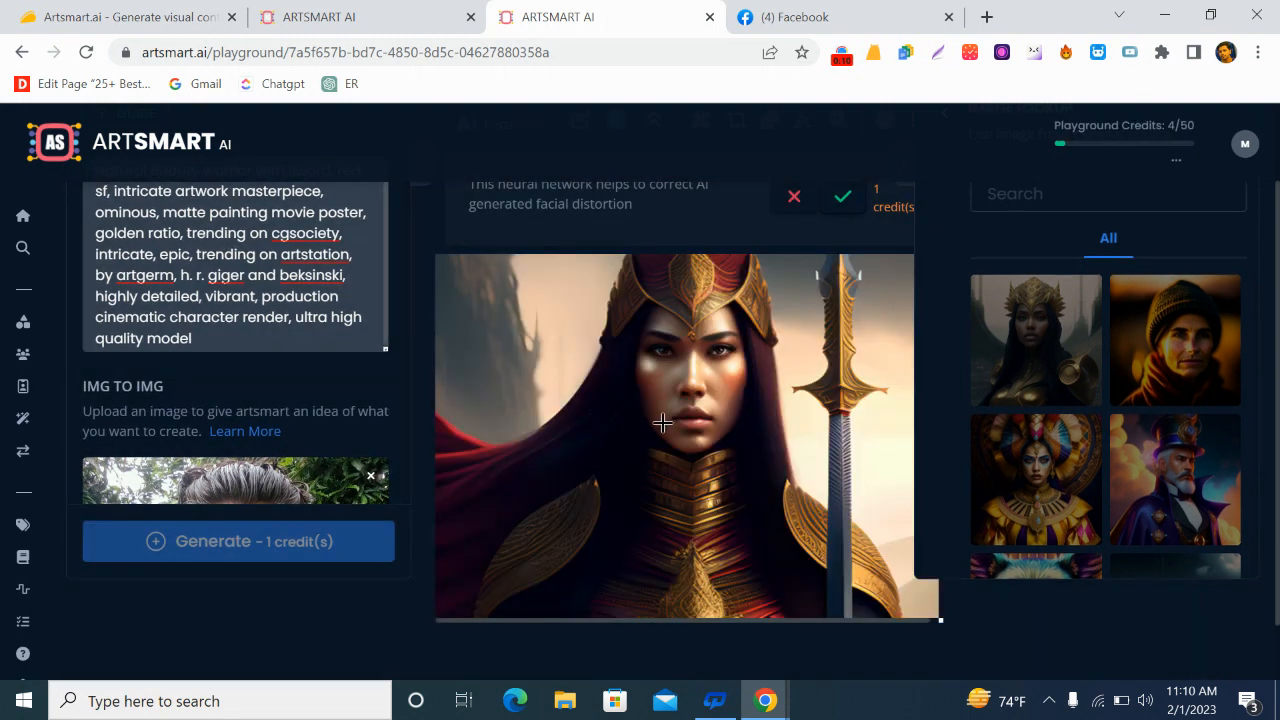
scroll(712, 358, up, 1)
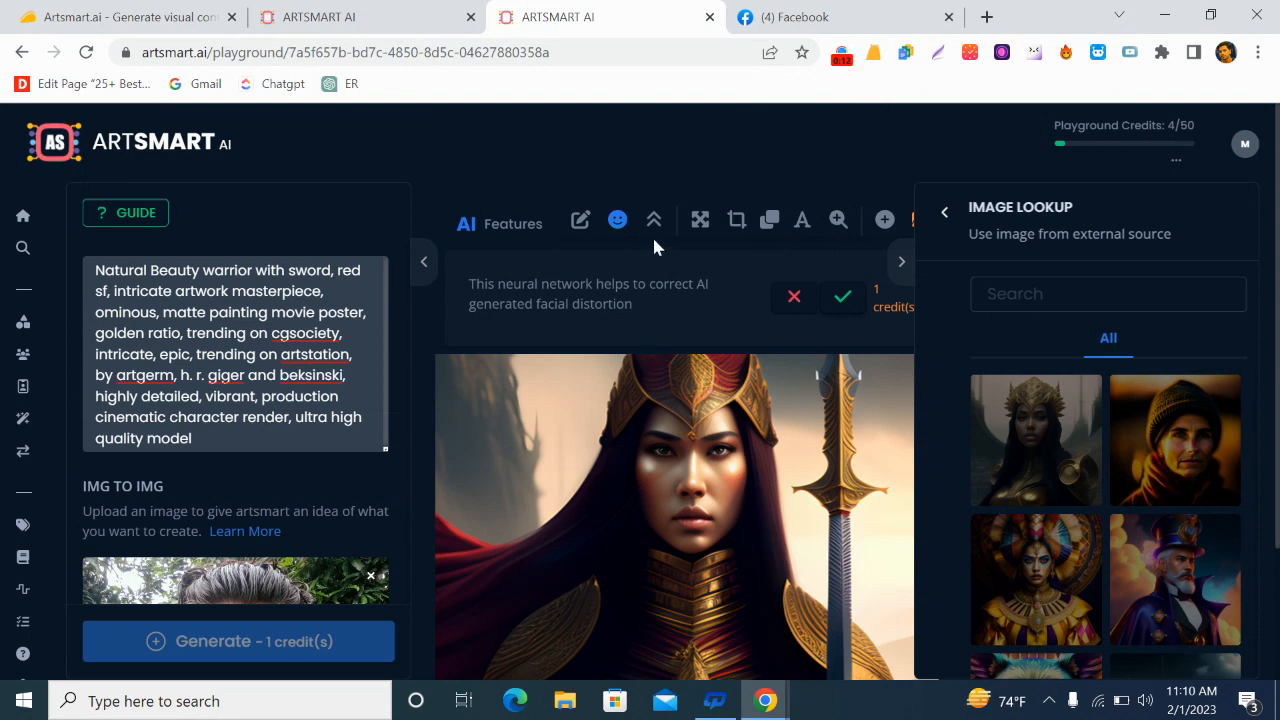
Look at the resize settings, then crop the warrior image to the 5:4 ratio.
click(701, 222)
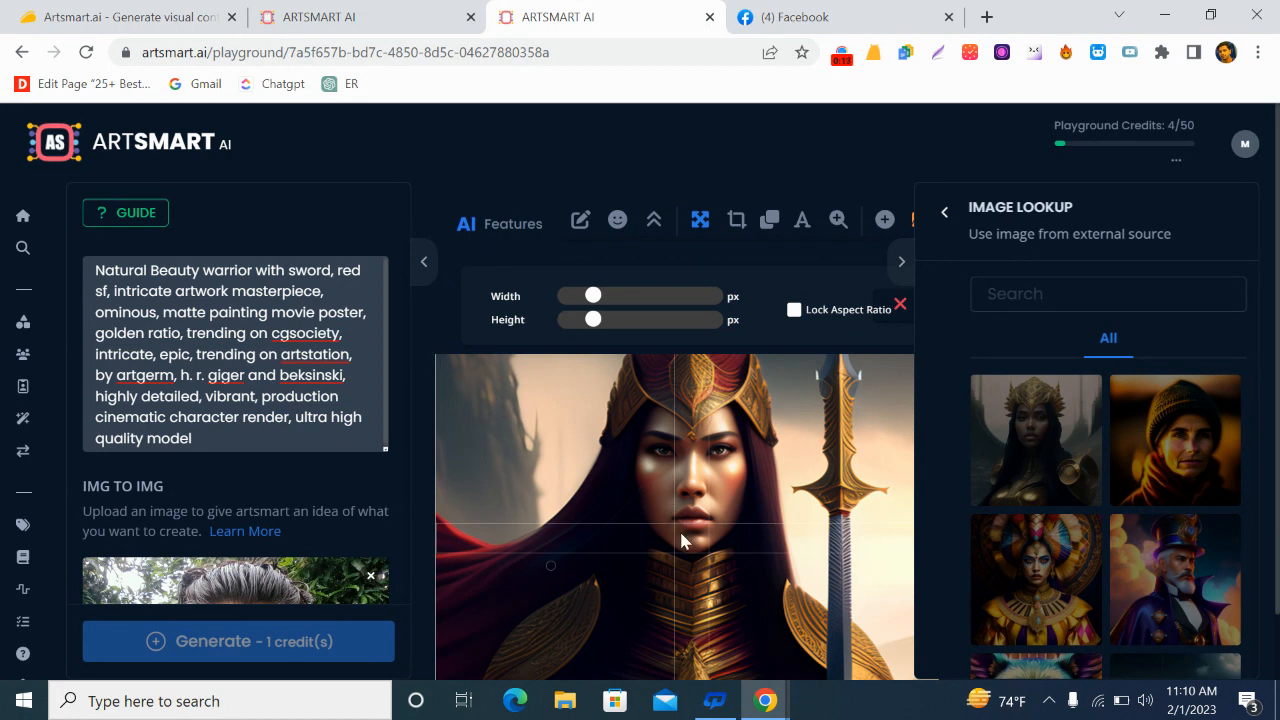
click(734, 222)
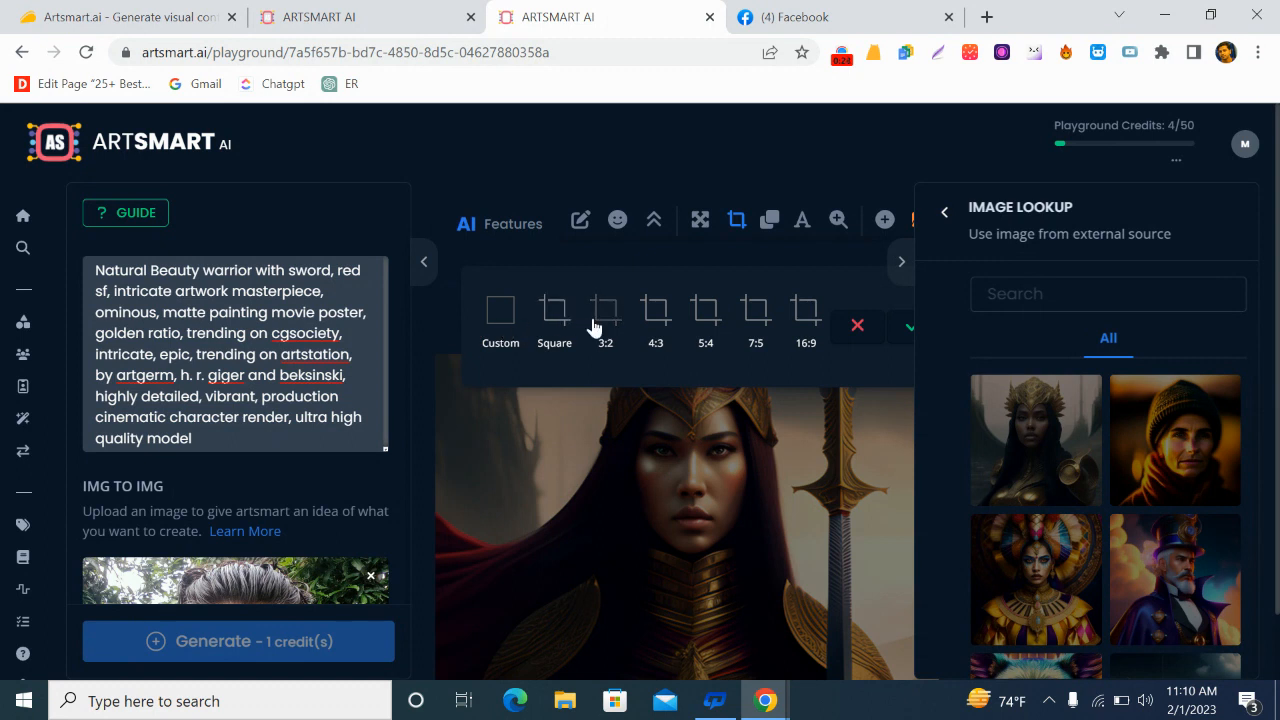
click(703, 325)
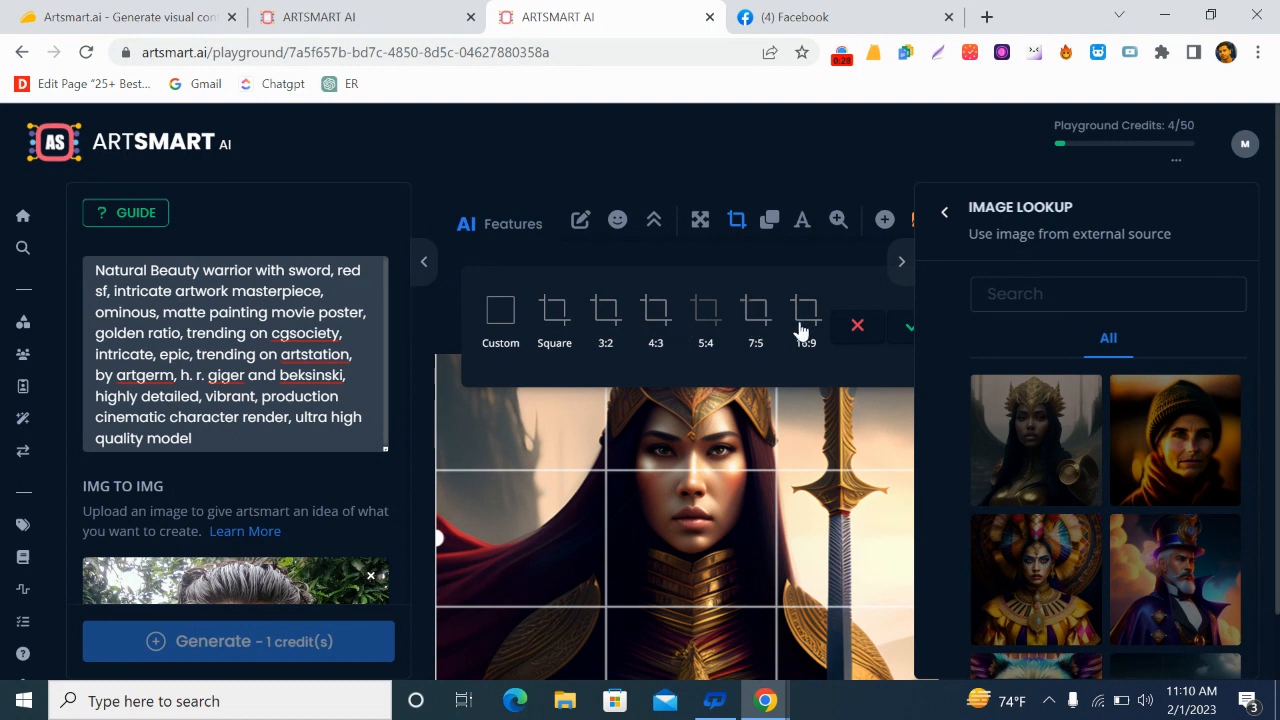
click(907, 333)
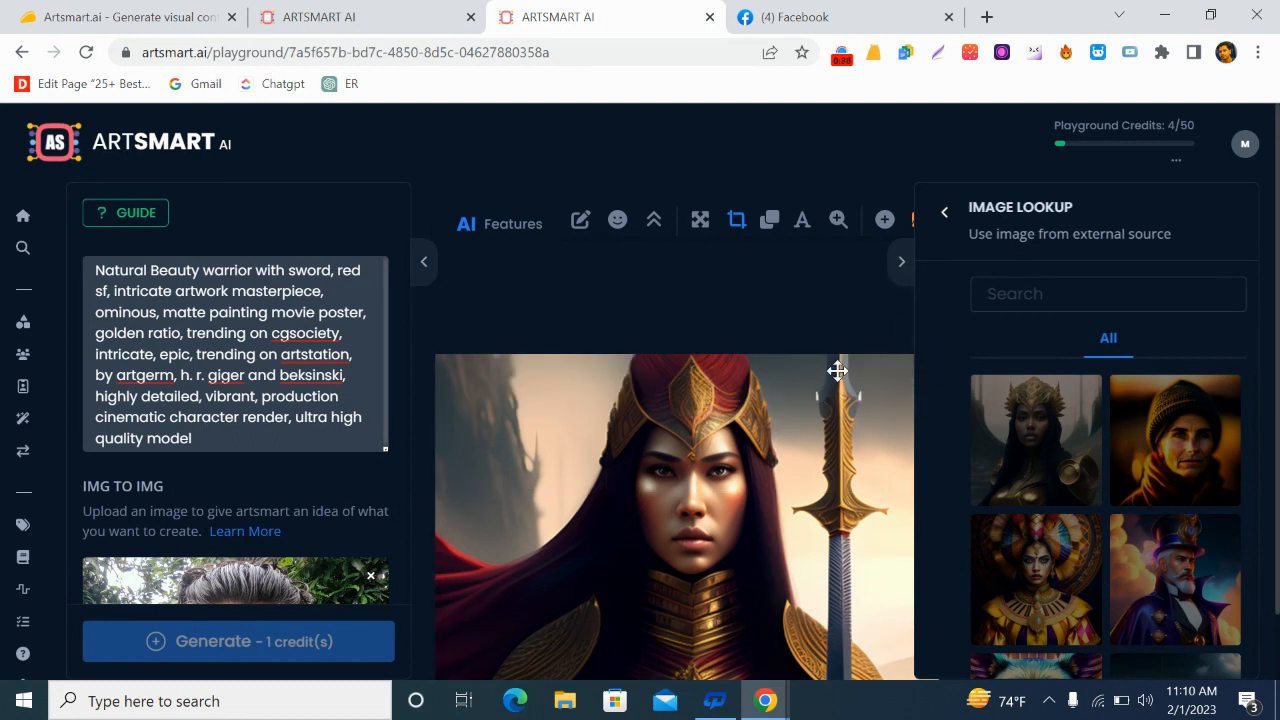
scroll(836, 297, down, 1)
scroll(724, 308, up, 1)
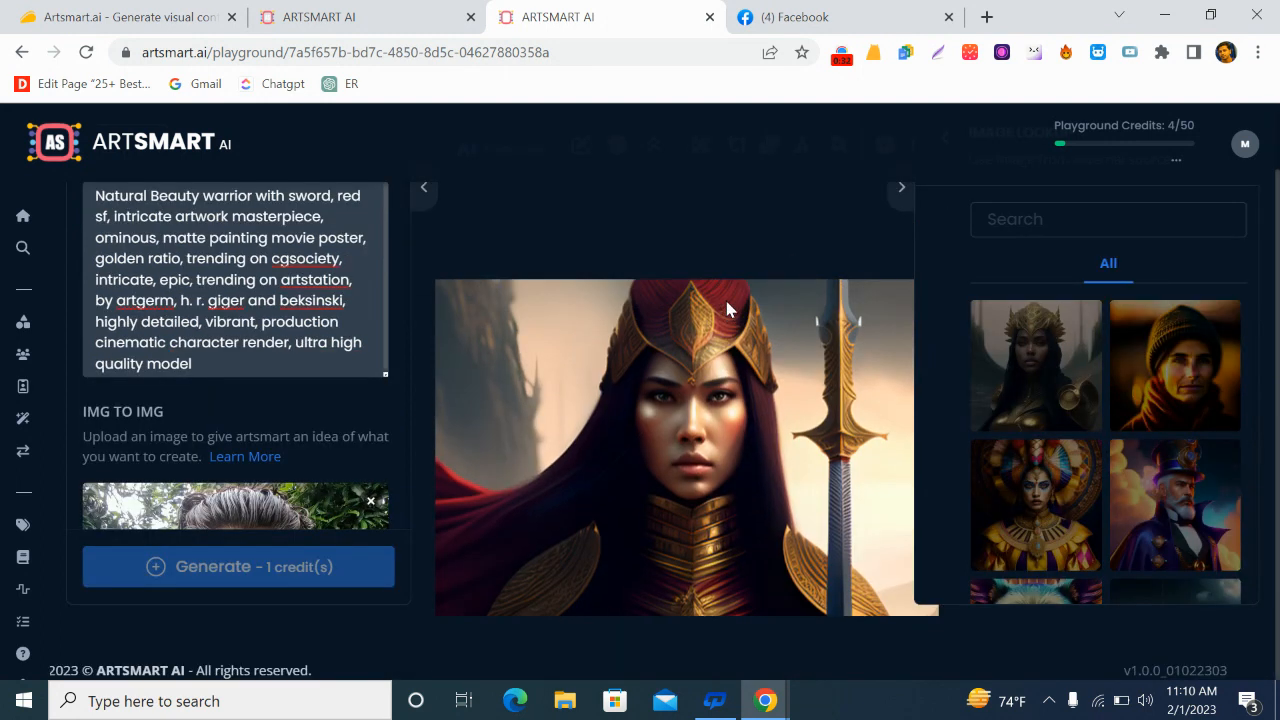
scroll(530, 245, up, 1)
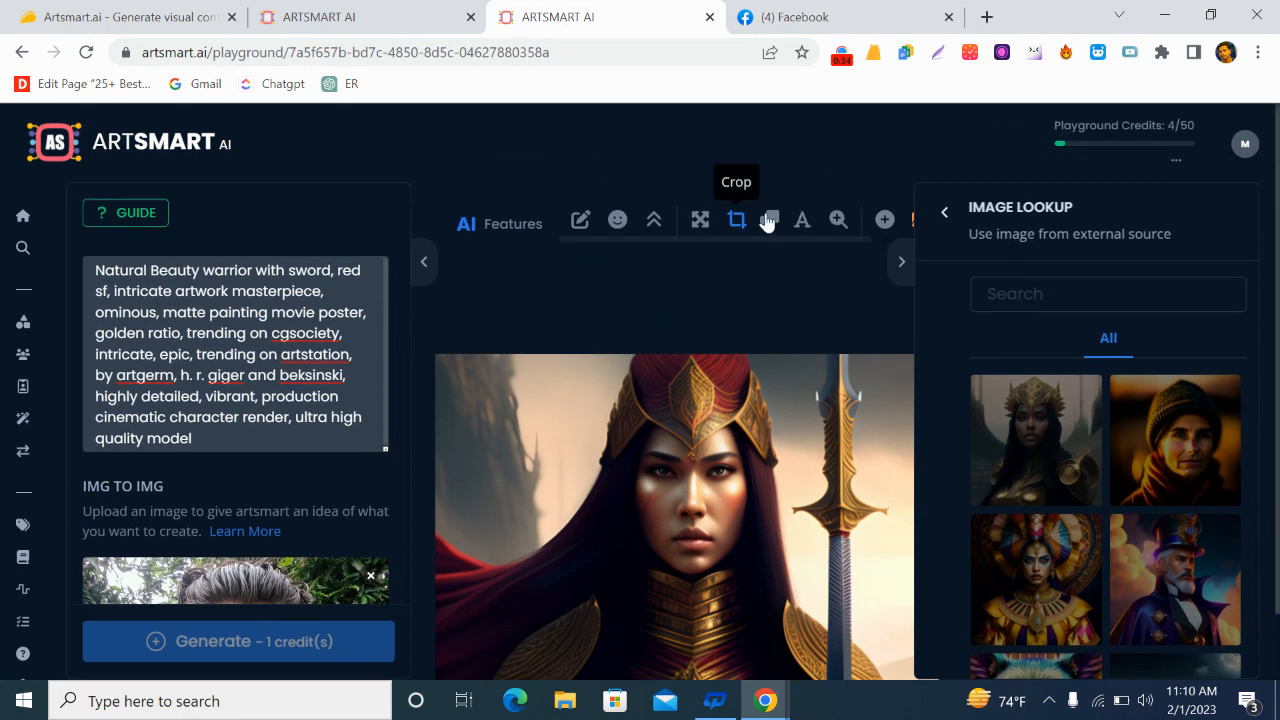
Flip the cropped warrior image upside down along the Y axis.
click(769, 223)
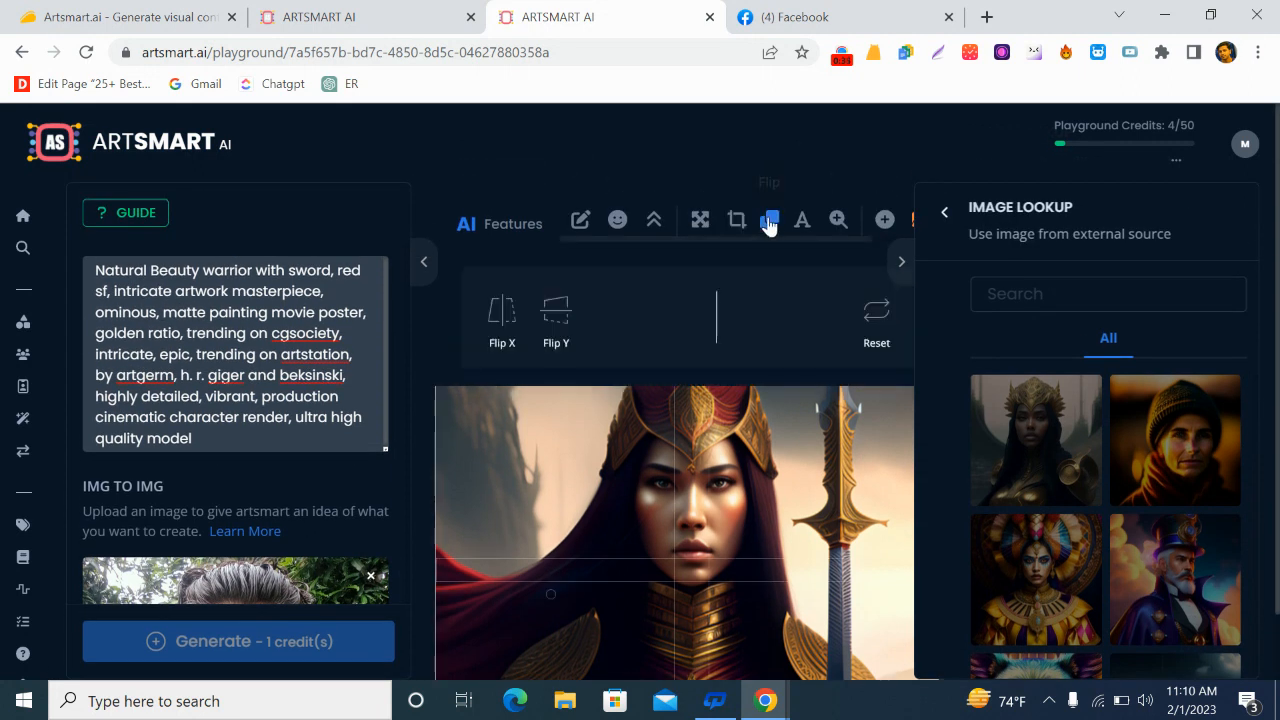
click(557, 338)
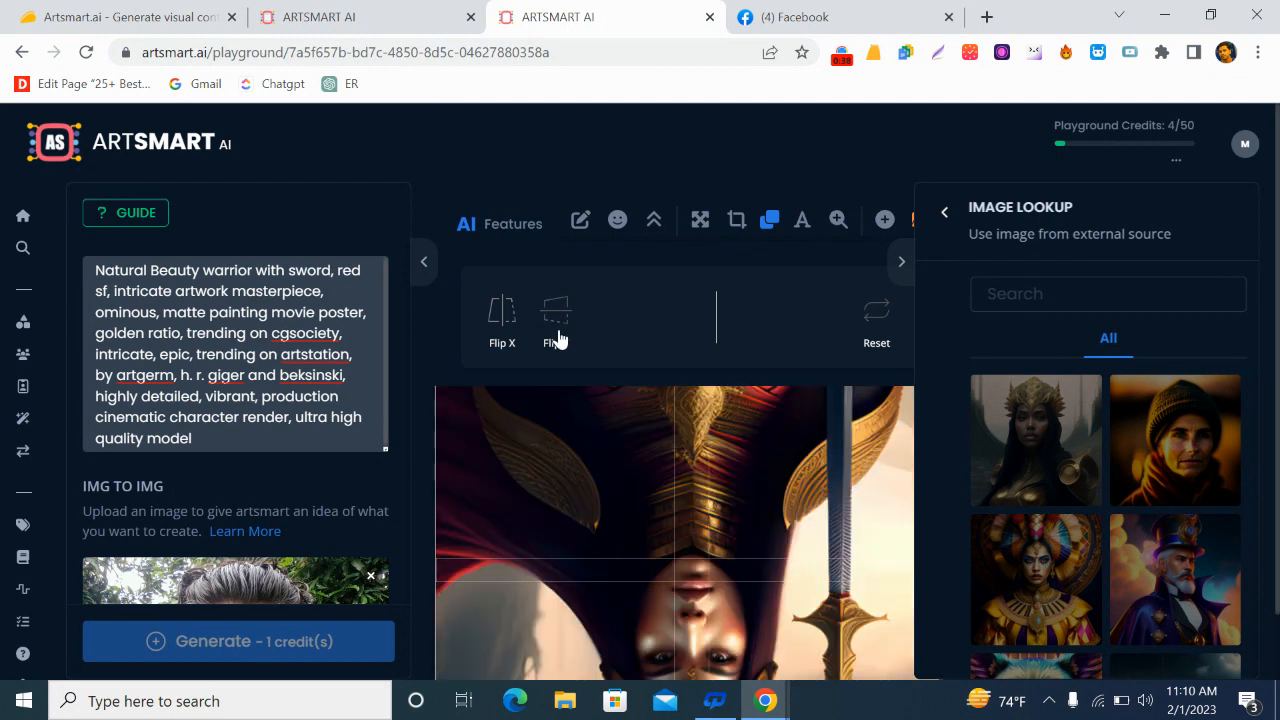
Try flipping the warrior image along the Y and X axes, then reset its orientation.
click(557, 338)
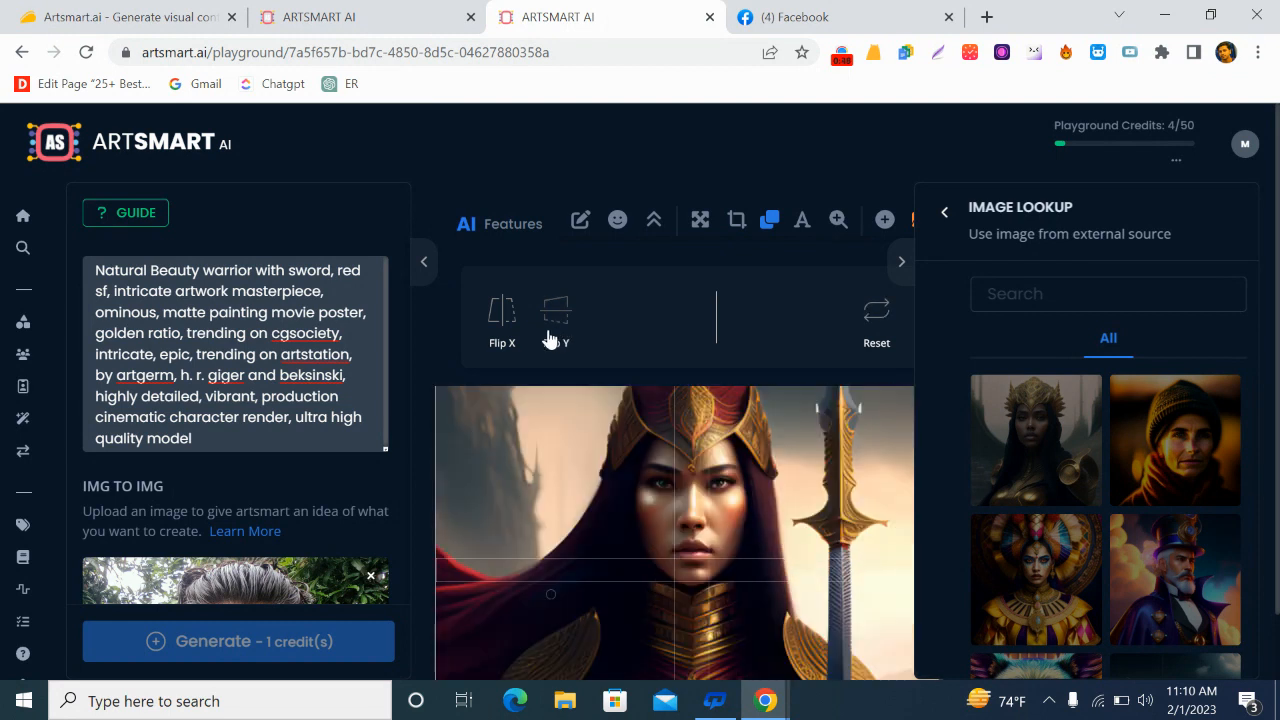
click(551, 339)
click(507, 338)
click(507, 338)
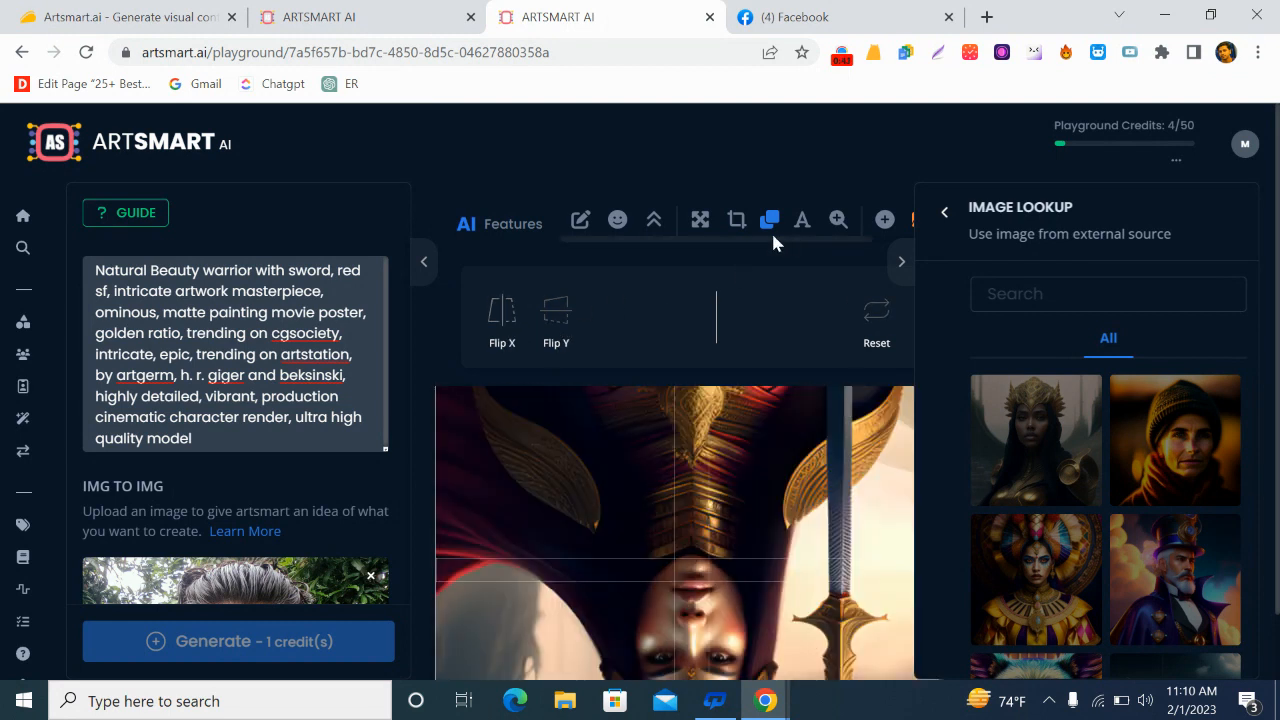
click(496, 313)
click(496, 313)
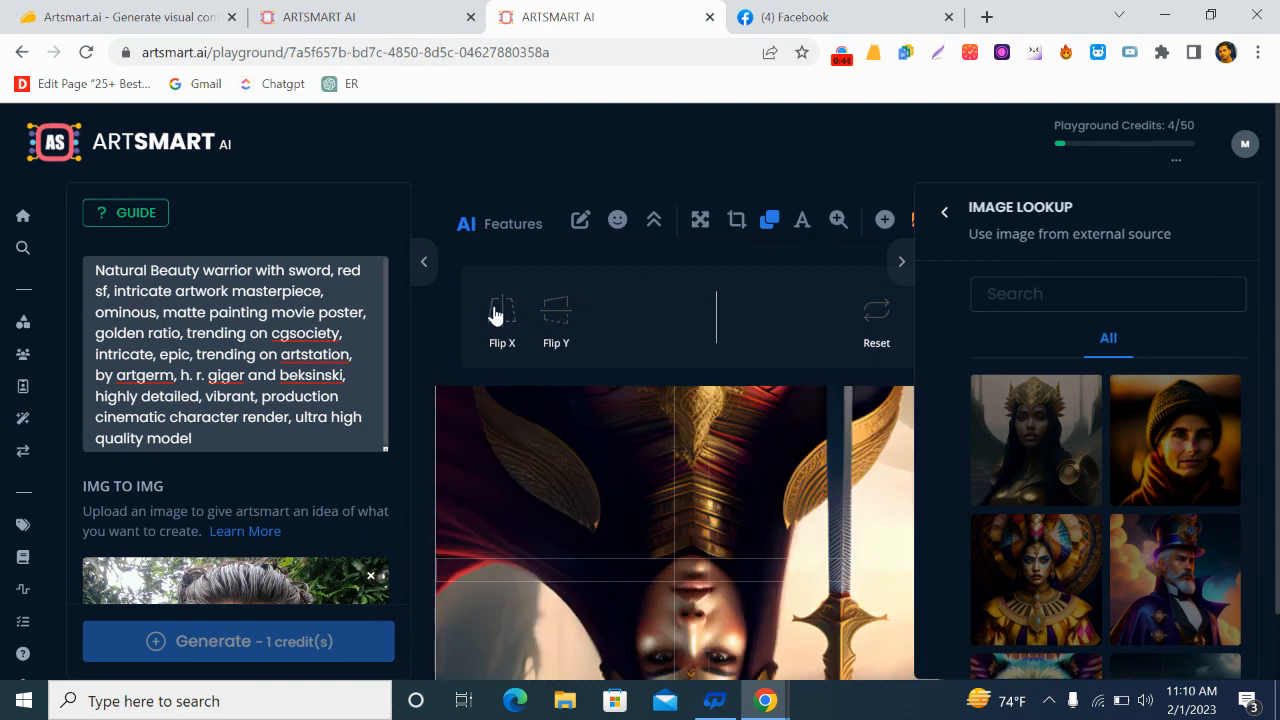
click(496, 313)
click(496, 313)
click(496, 313)
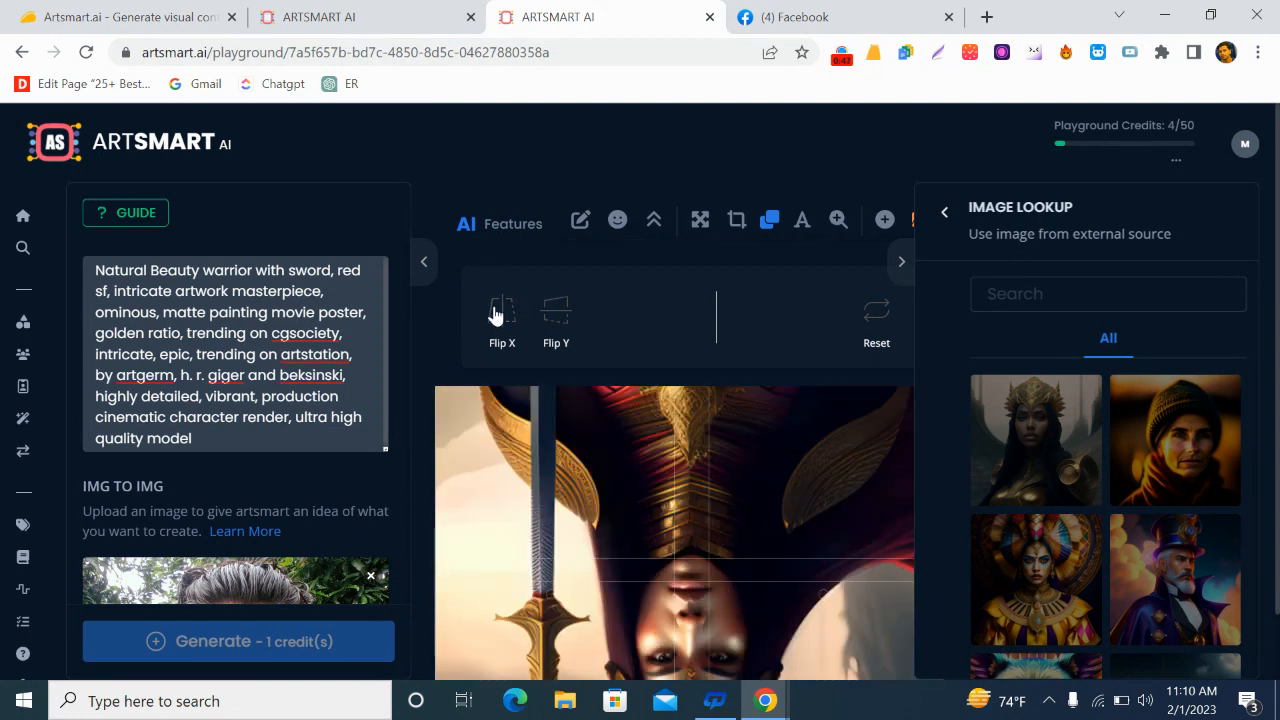
click(866, 320)
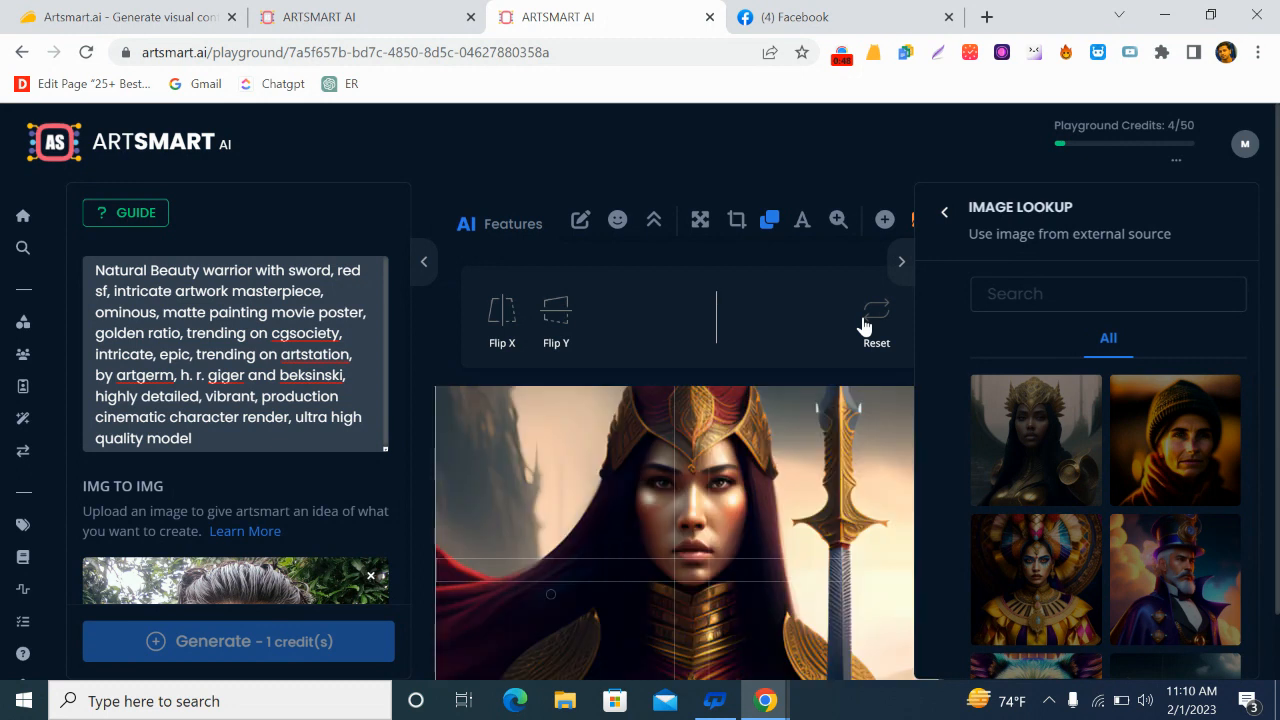
Look at the text formatting options and the zoom tool for the warrior image.
click(800, 226)
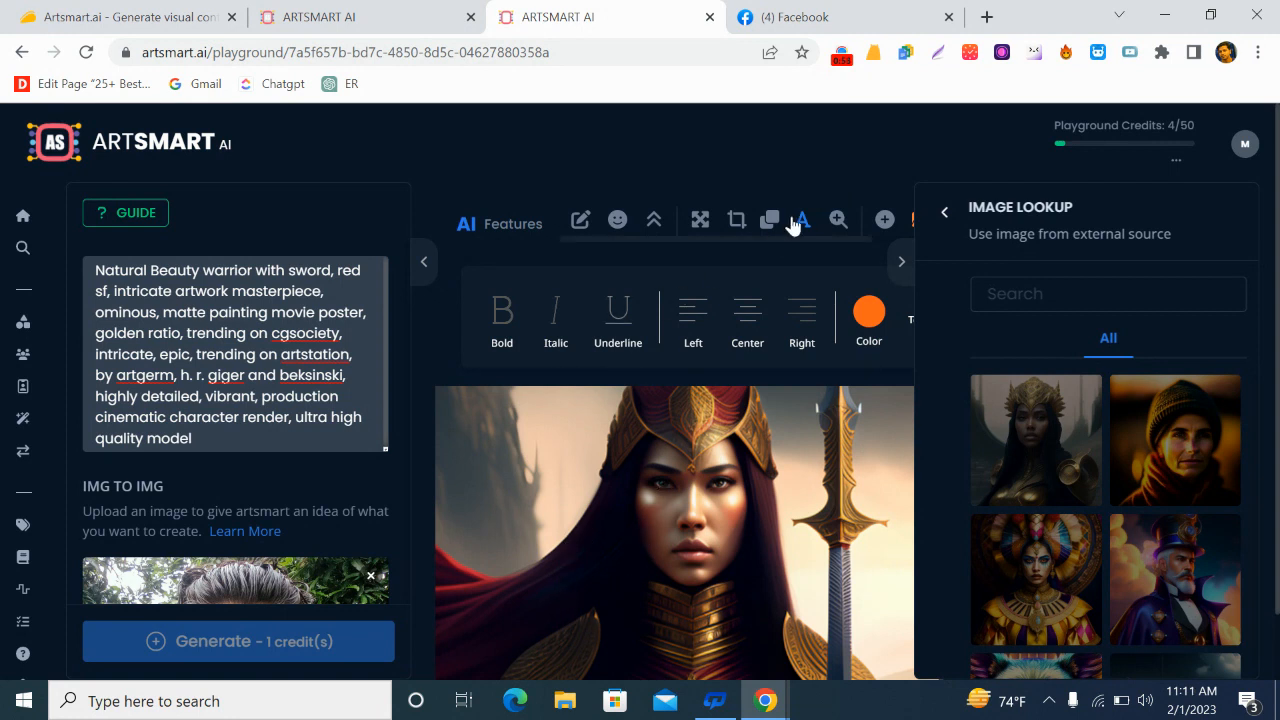
click(838, 222)
click(838, 221)
click(838, 221)
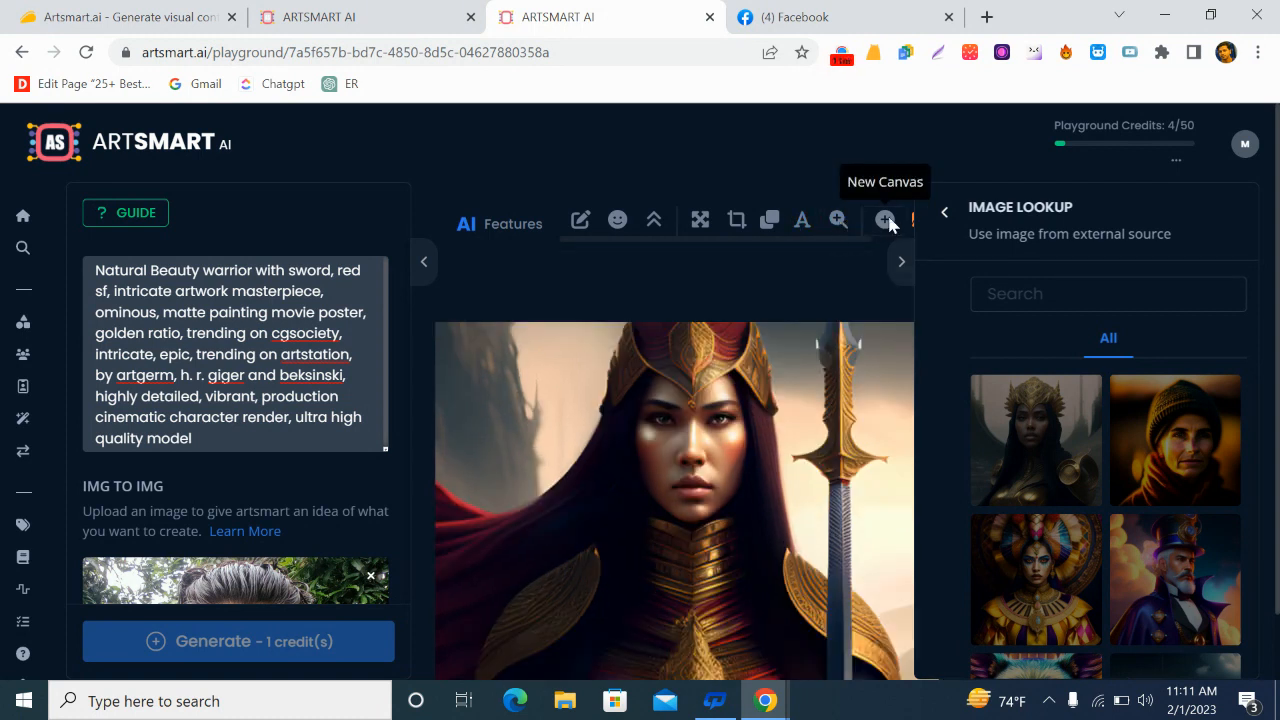
Create a new blank canvas and browse the Image Lookup gallery.
click(884, 220)
key(ctrl+m)
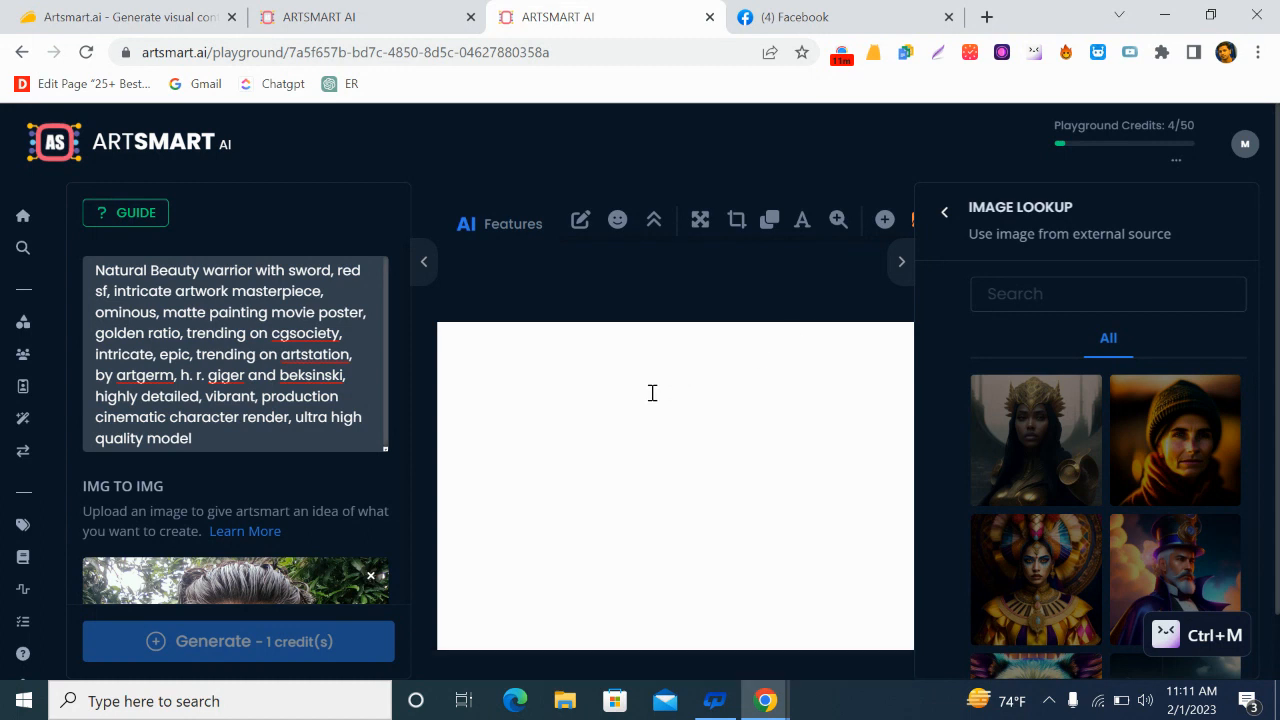
scroll(664, 495, down, 1)
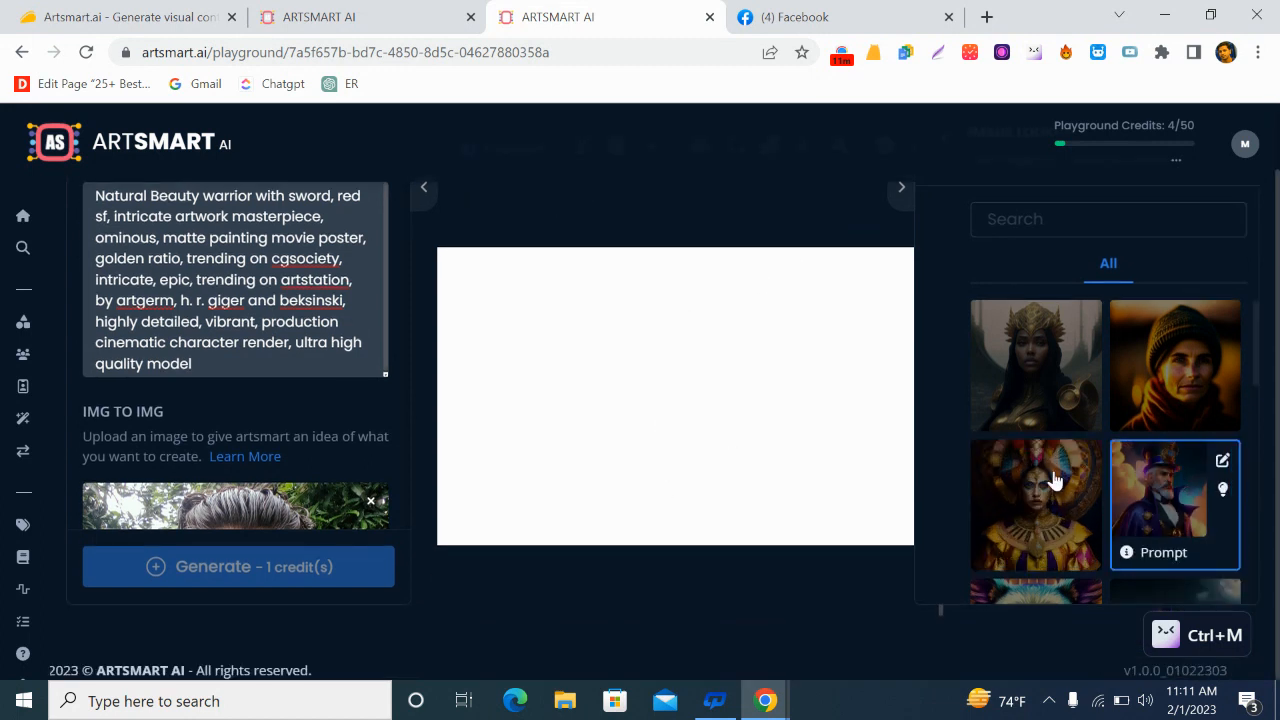
scroll(1104, 451, down, 2)
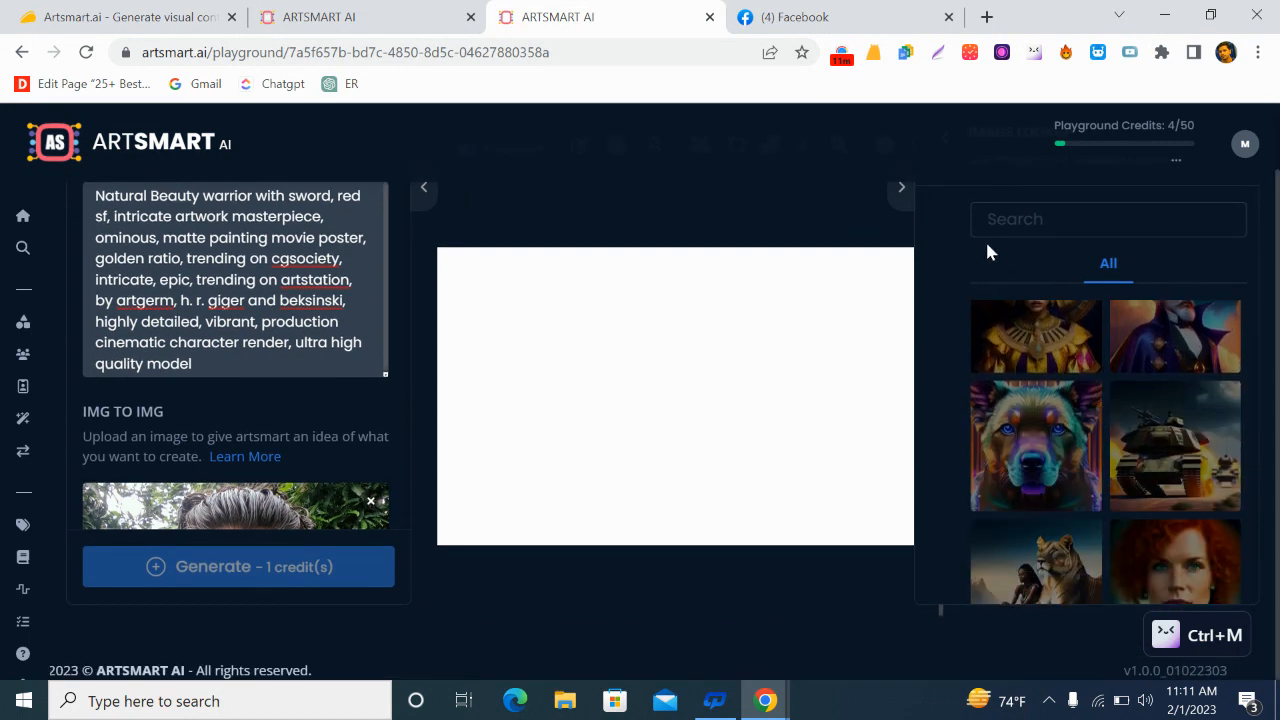
scroll(1000, 245, up, 1)
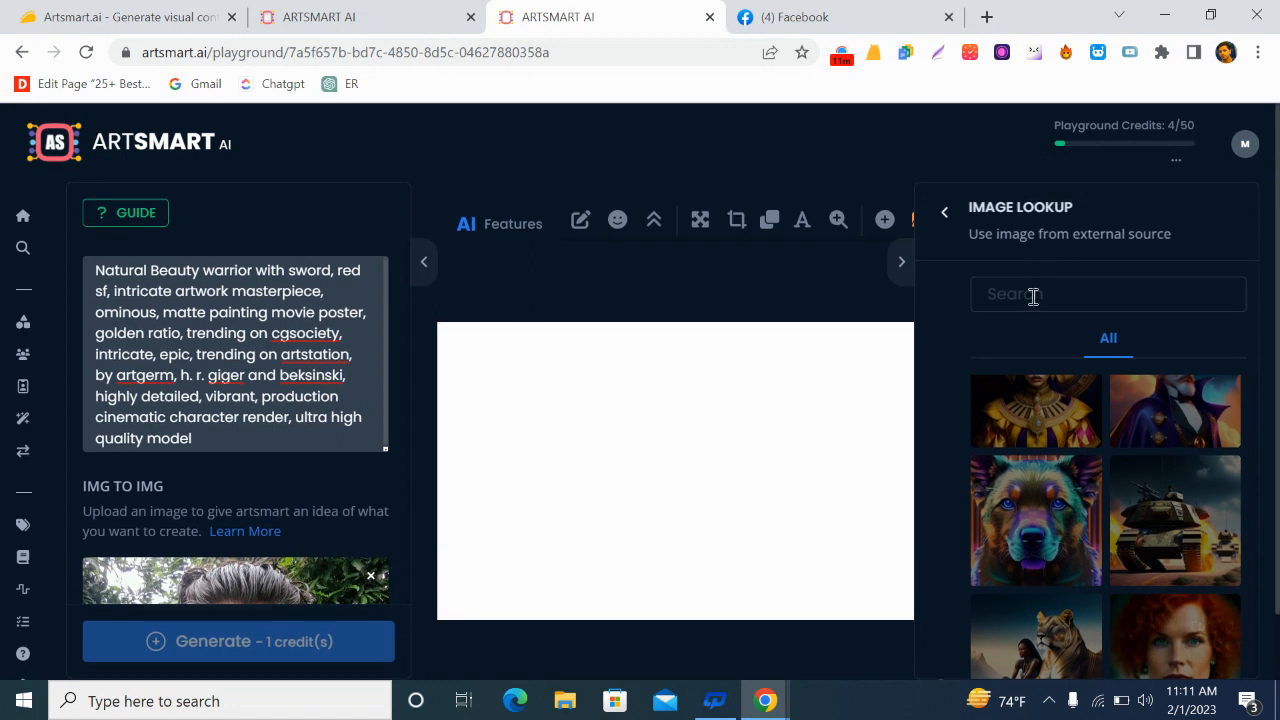
Leave Image Lookup and review the generation settings down to the prompt strength and negative prompt.
click(945, 213)
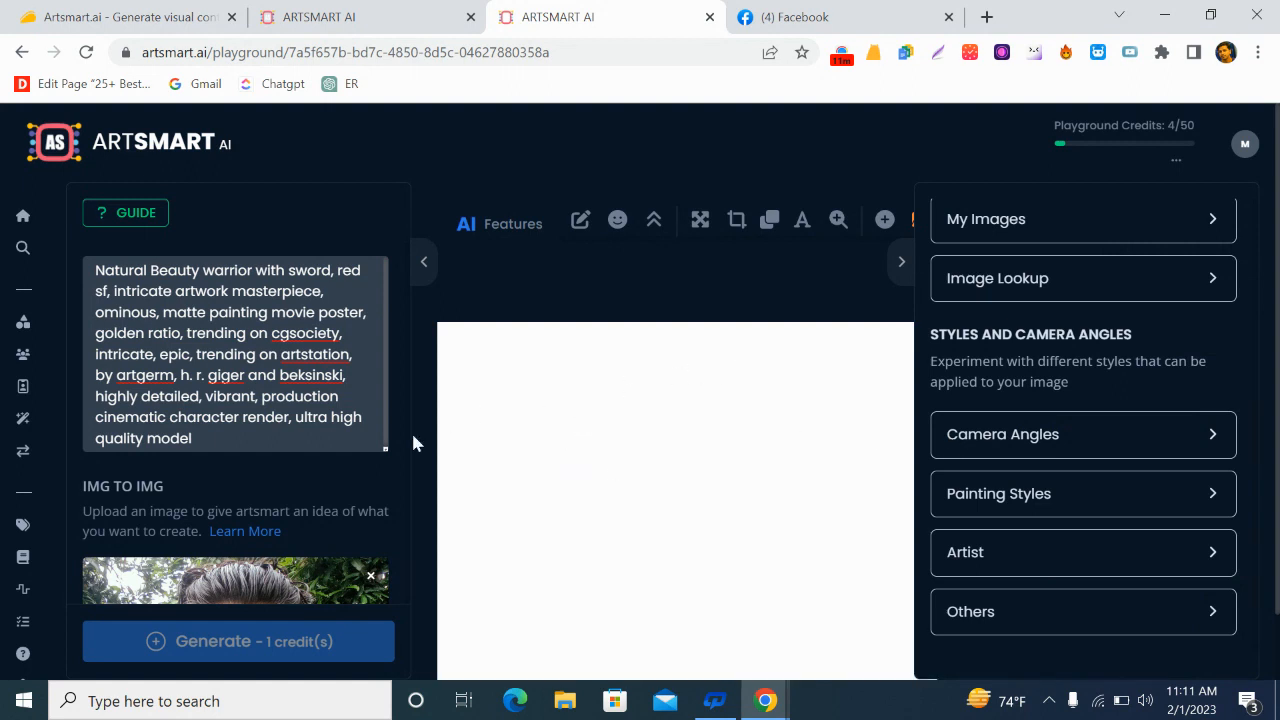
scroll(260, 500, down, 3)
scroll(243, 449, down, 5)
scroll(275, 623, down, 2)
scroll(966, 360, up, 1)
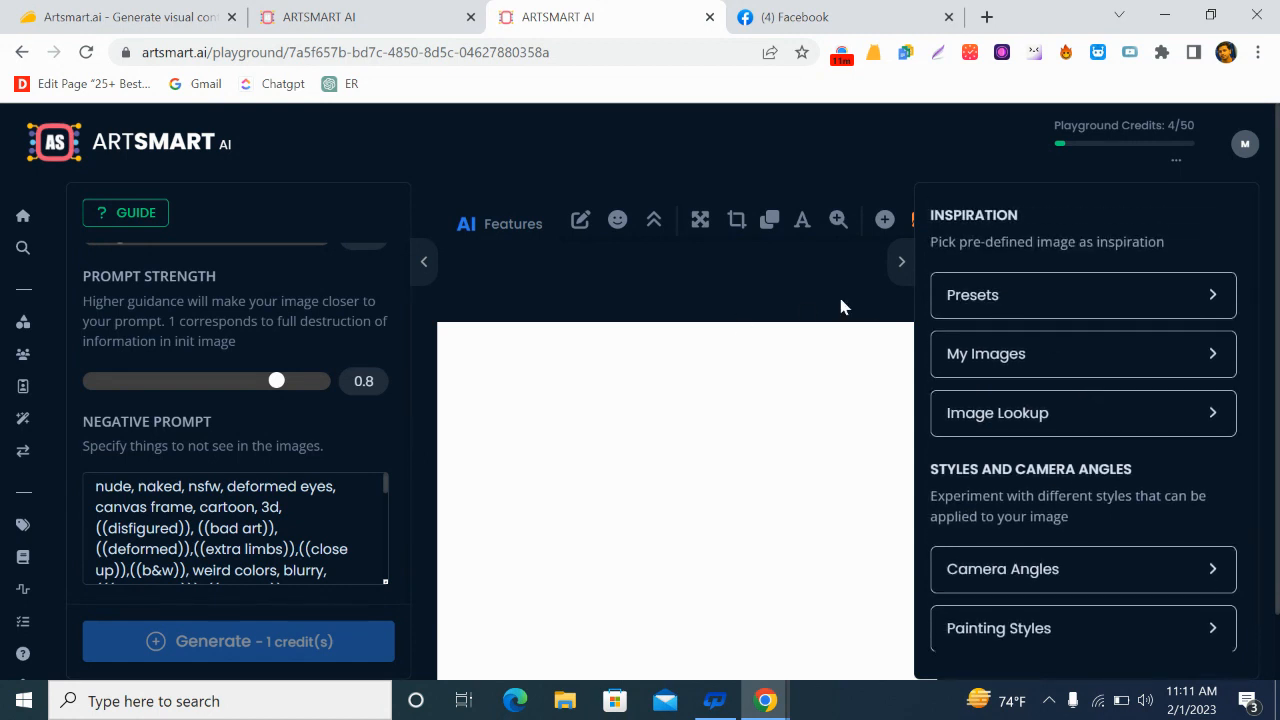
Collapse the panels on both sides of the canvas and look through the site's navigation entries.
double_click(901, 262)
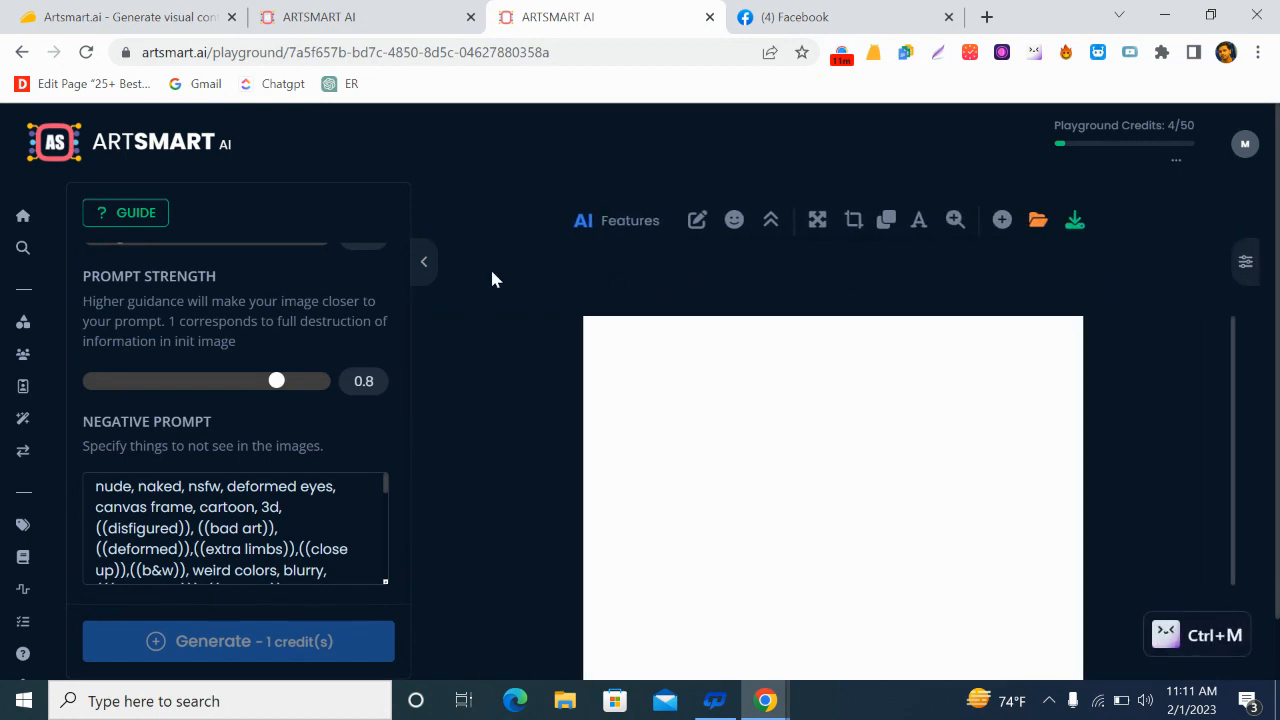
click(423, 265)
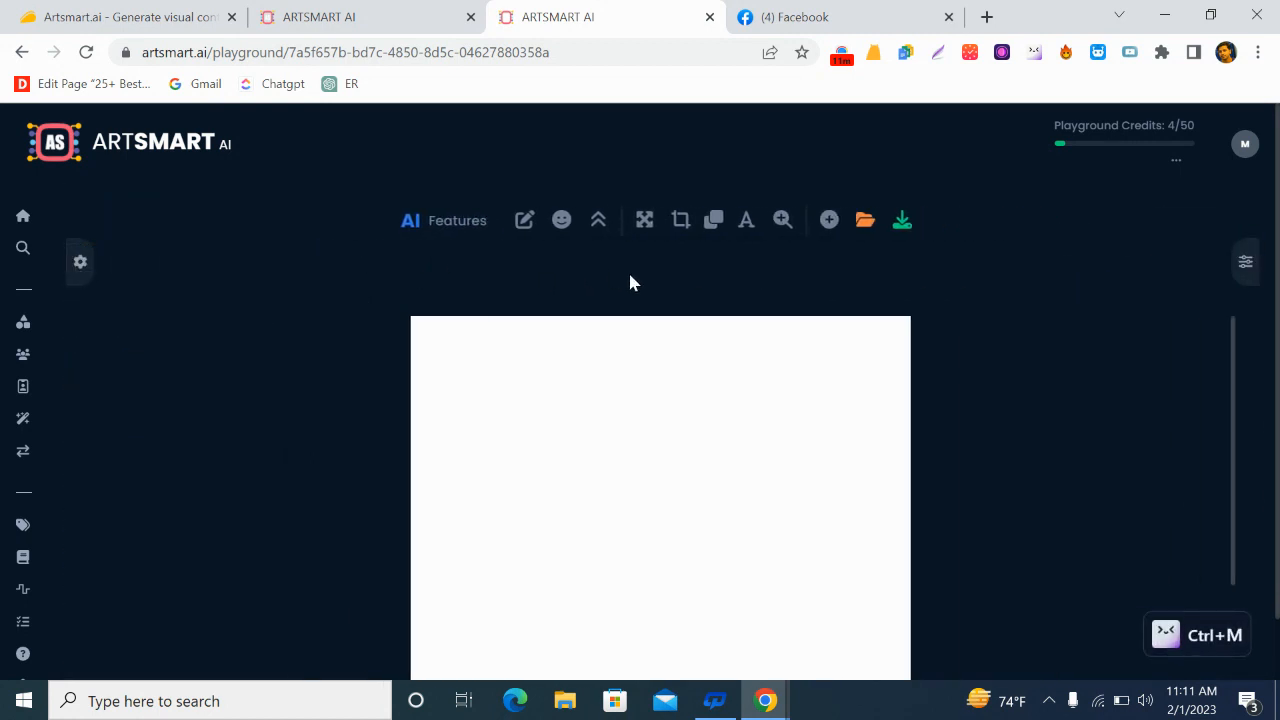
mouse_move(44, 250)
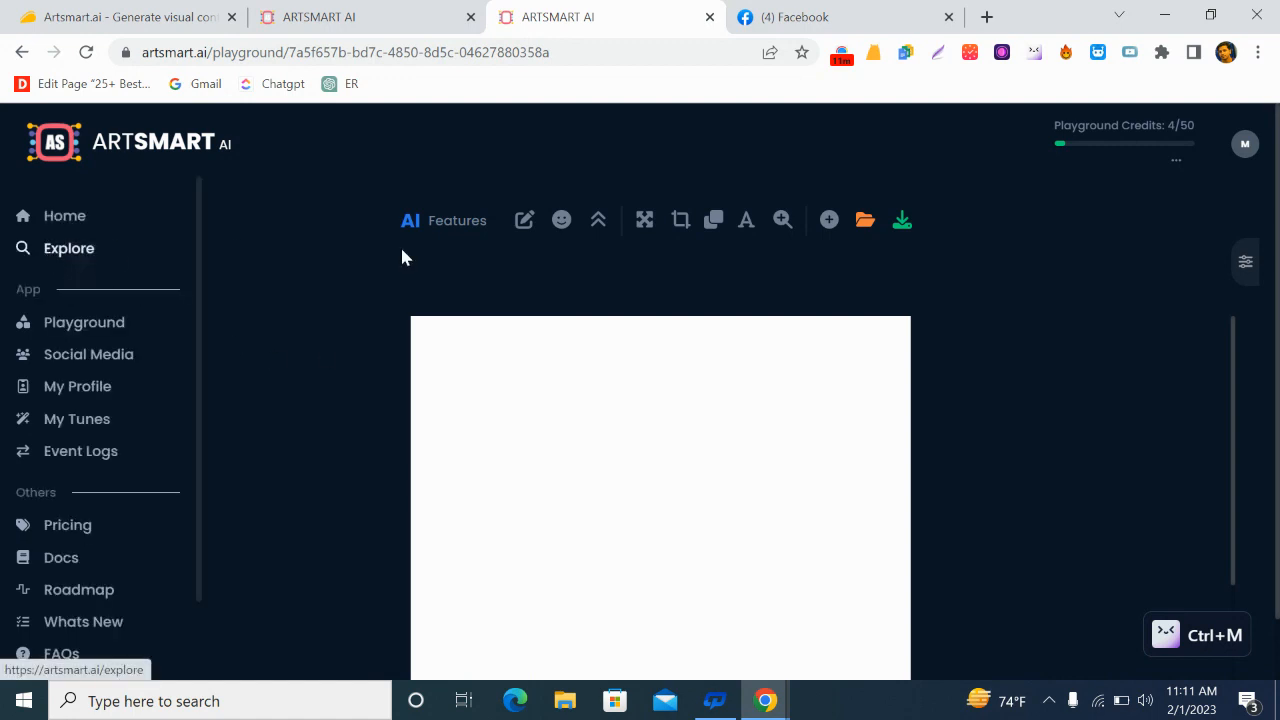
scroll(908, 480, down, 2)
scroll(910, 482, up, 2)
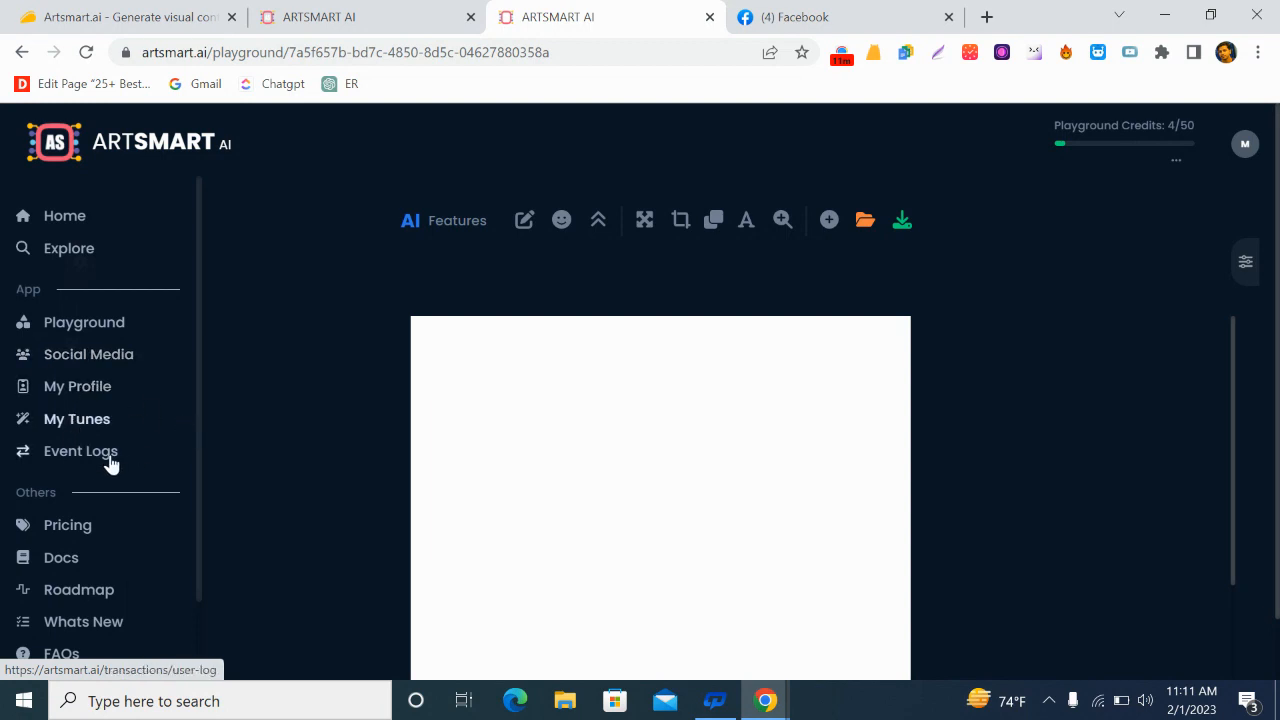
scroll(160, 505, down, 1)
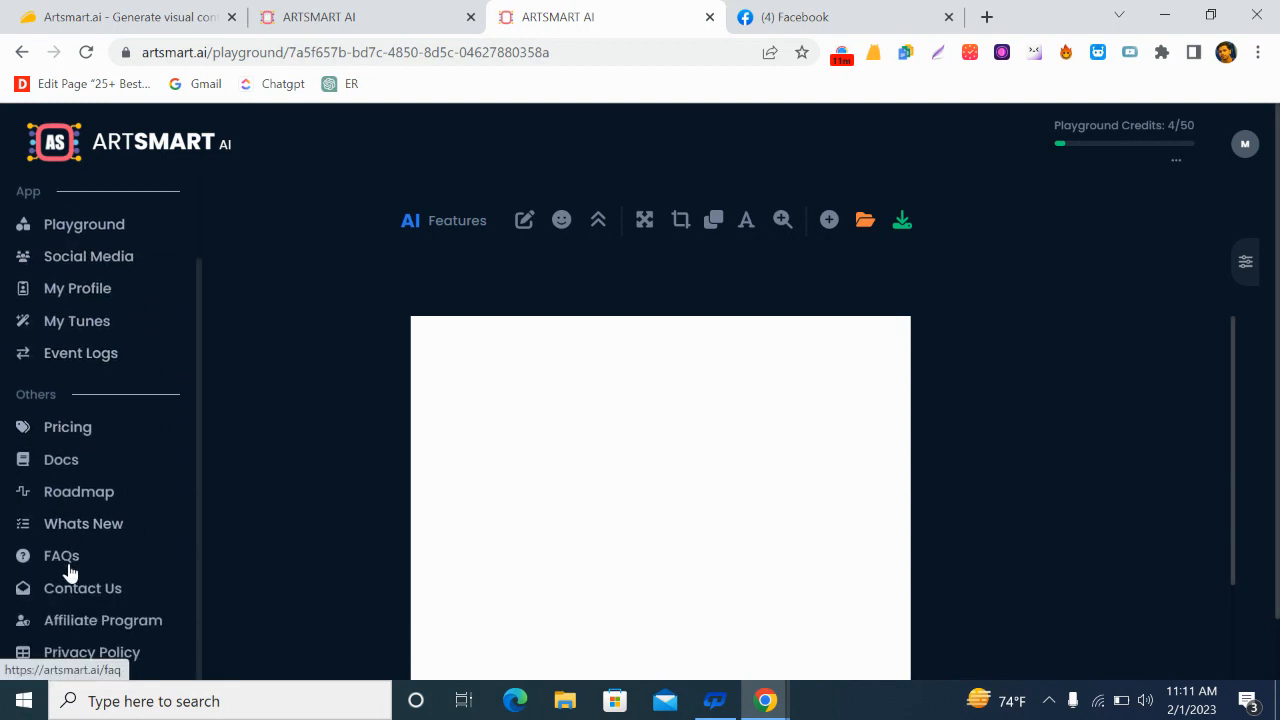
scroll(155, 403, up, 1)
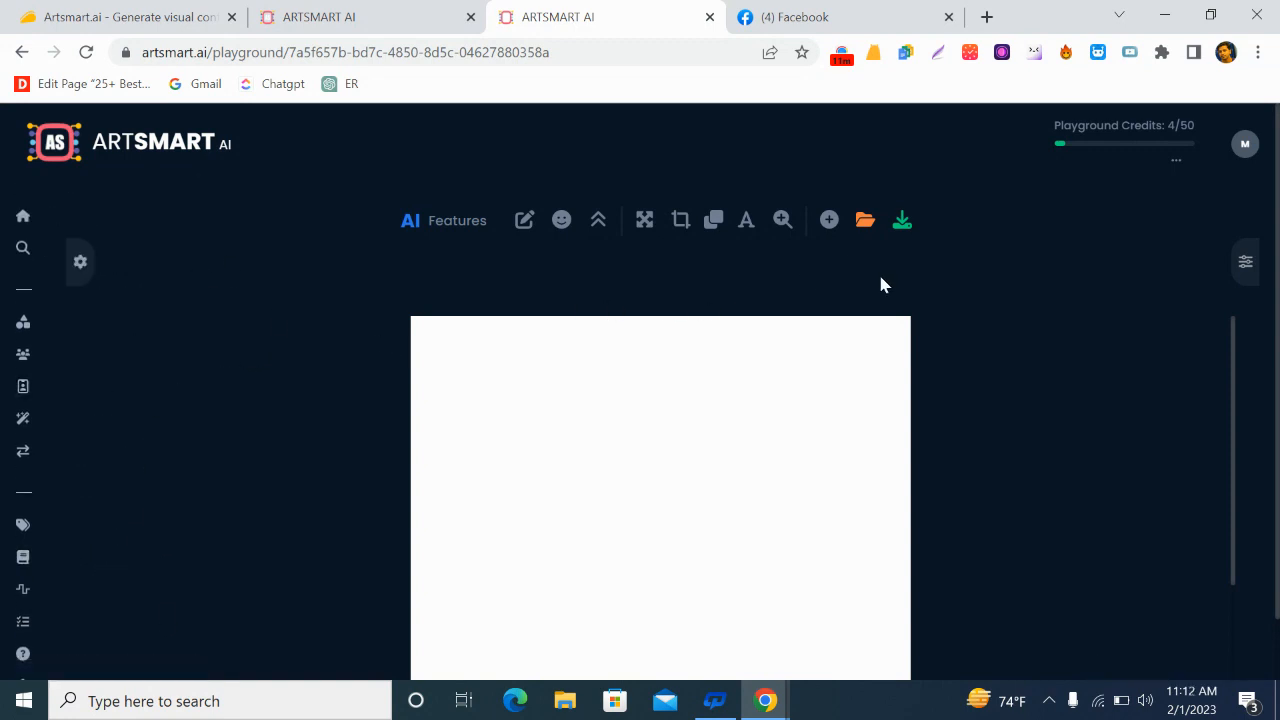
Show the inspiration options again and select the Photograph preset.
scroll(1160, 266, down, 1)
scroll(1273, 173, up, 1)
click(1245, 261)
key(ctrl+m)
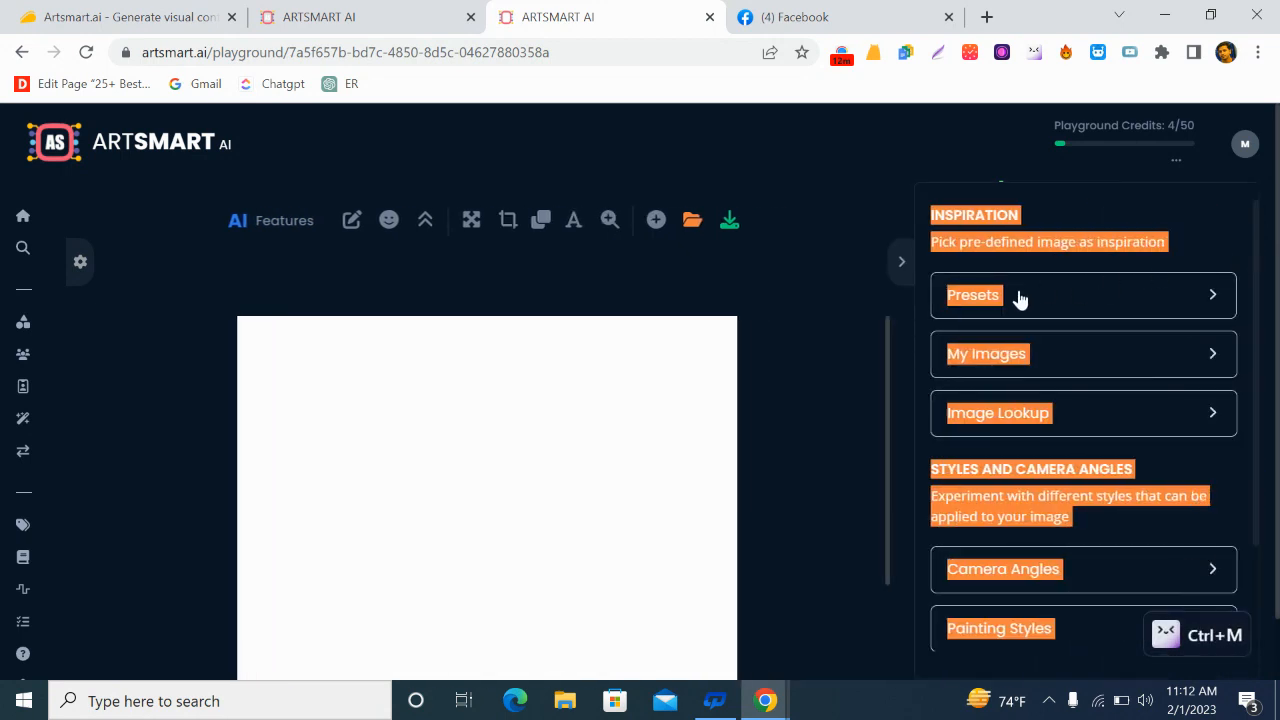
click(1077, 297)
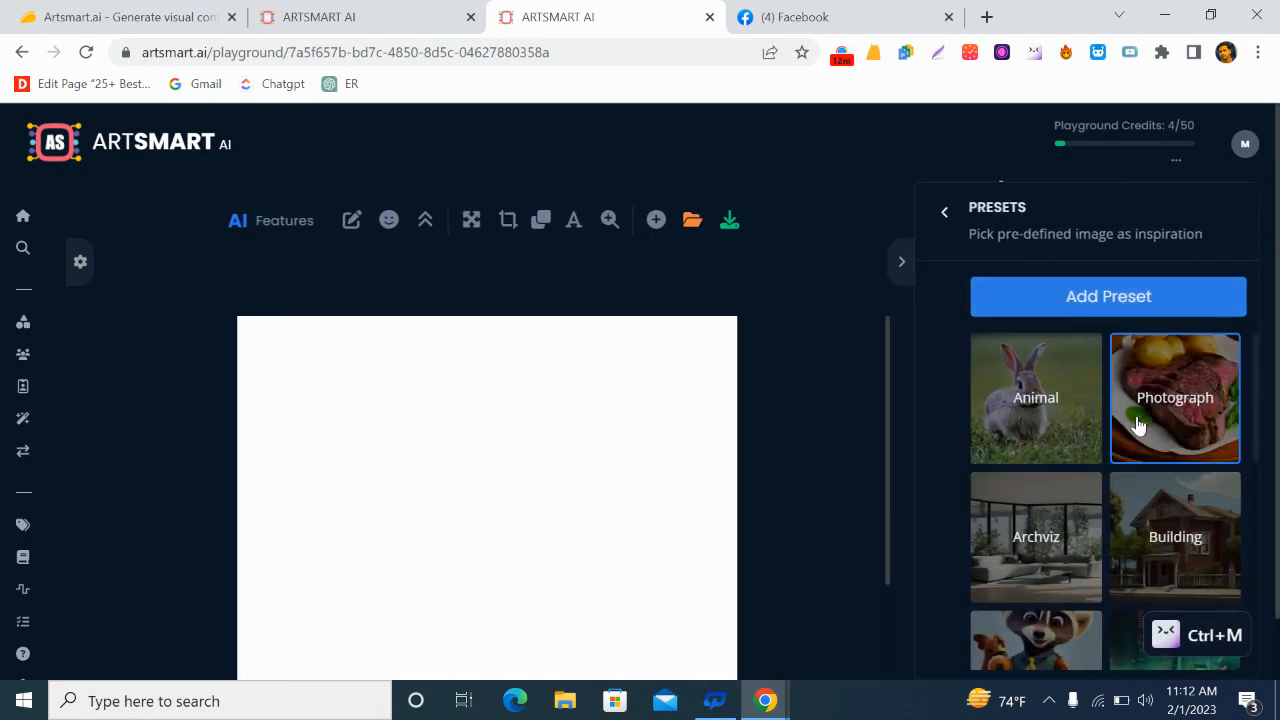
click(1137, 425)
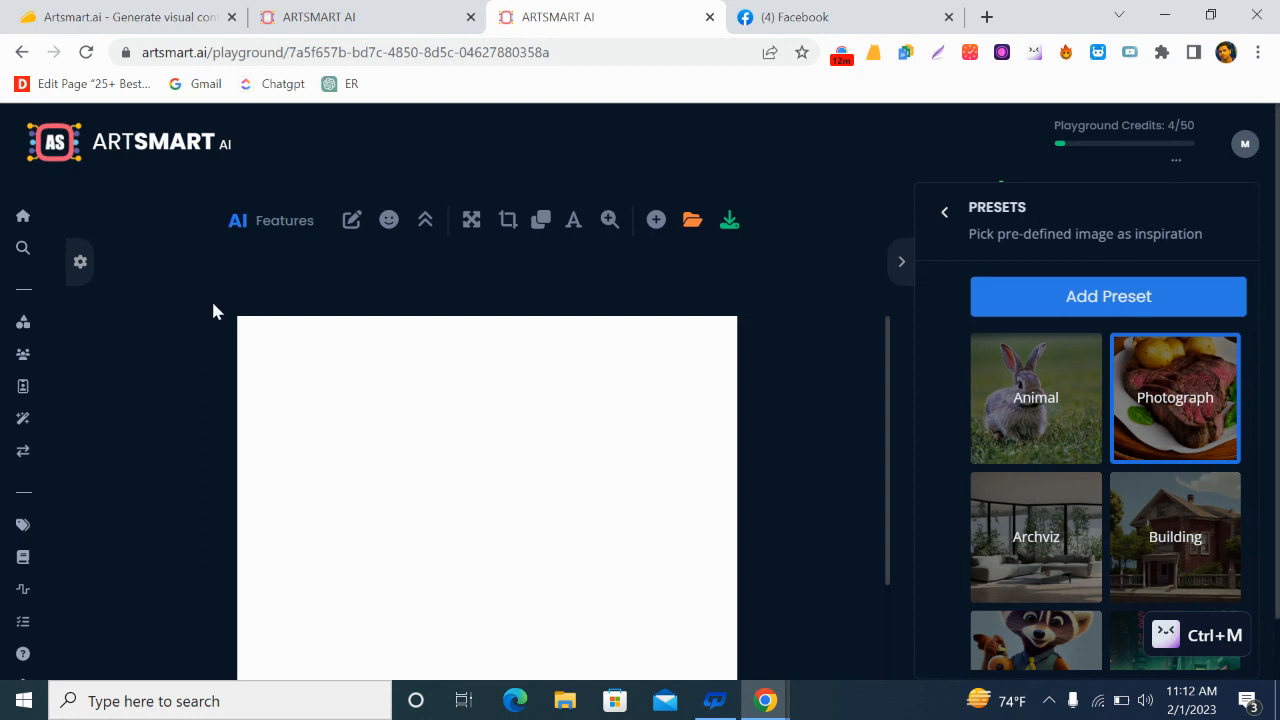
Show the generation settings and review them from the prompt strength back up to the mode.
click(82, 261)
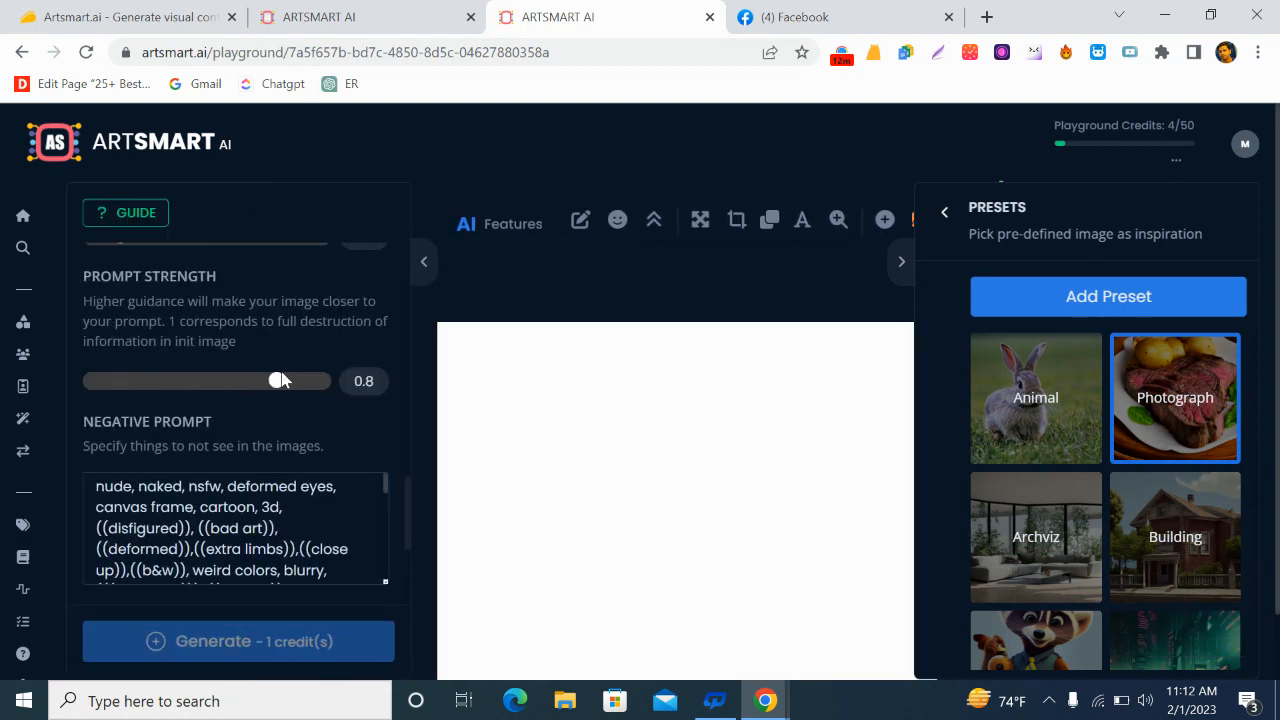
scroll(281, 376, up, 10)
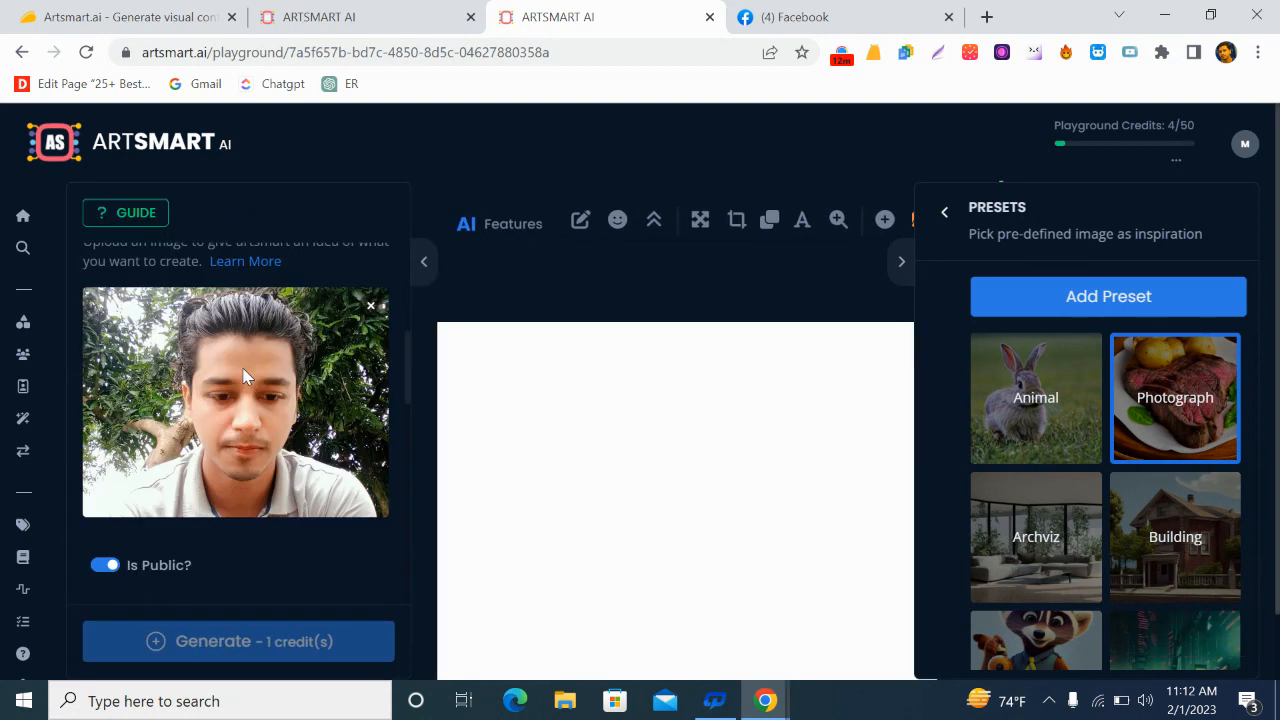
scroll(245, 376, up, 5)
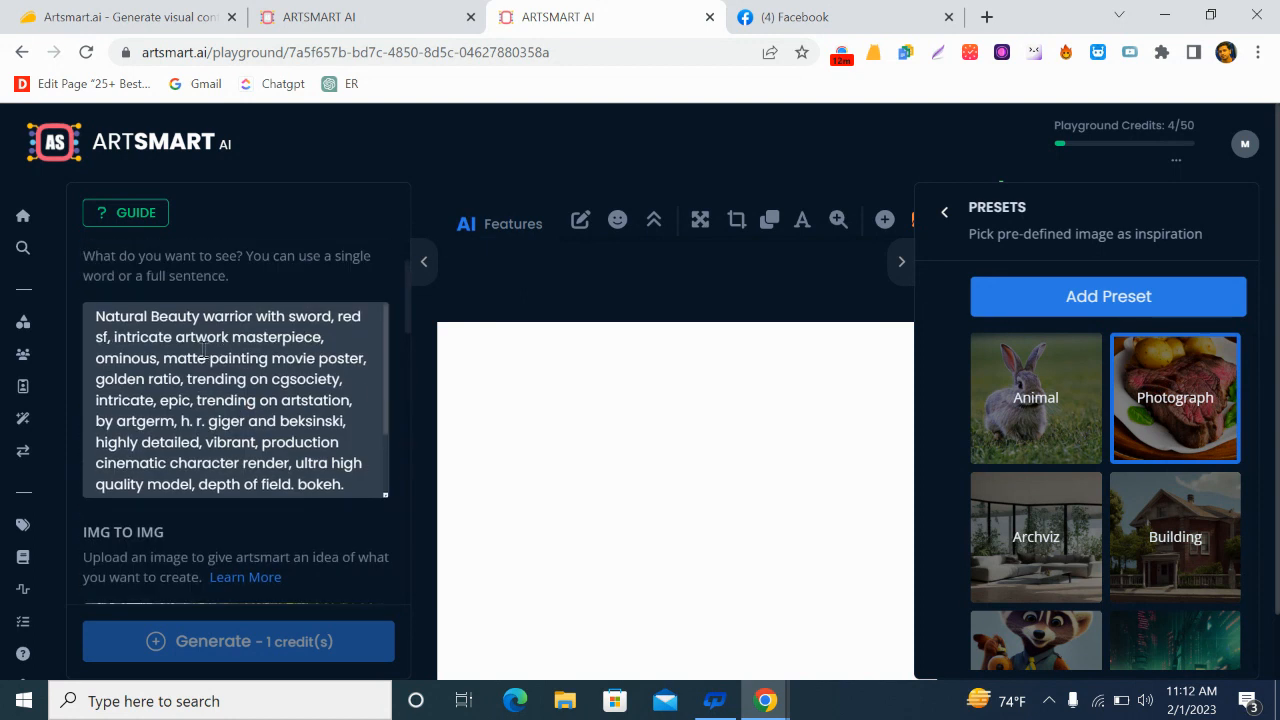
scroll(284, 365, up, 1)
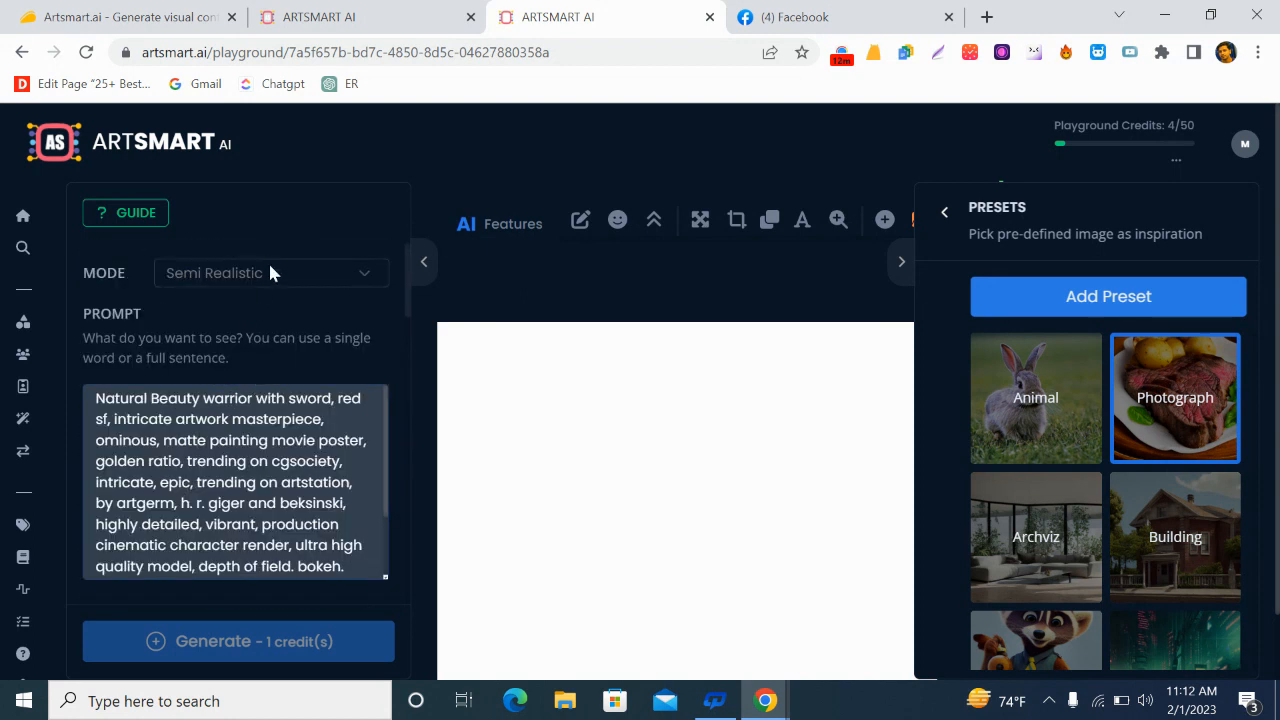
Reload the playground page, browse the presets and select the Digital preset with the robot figure.
click(88, 53)
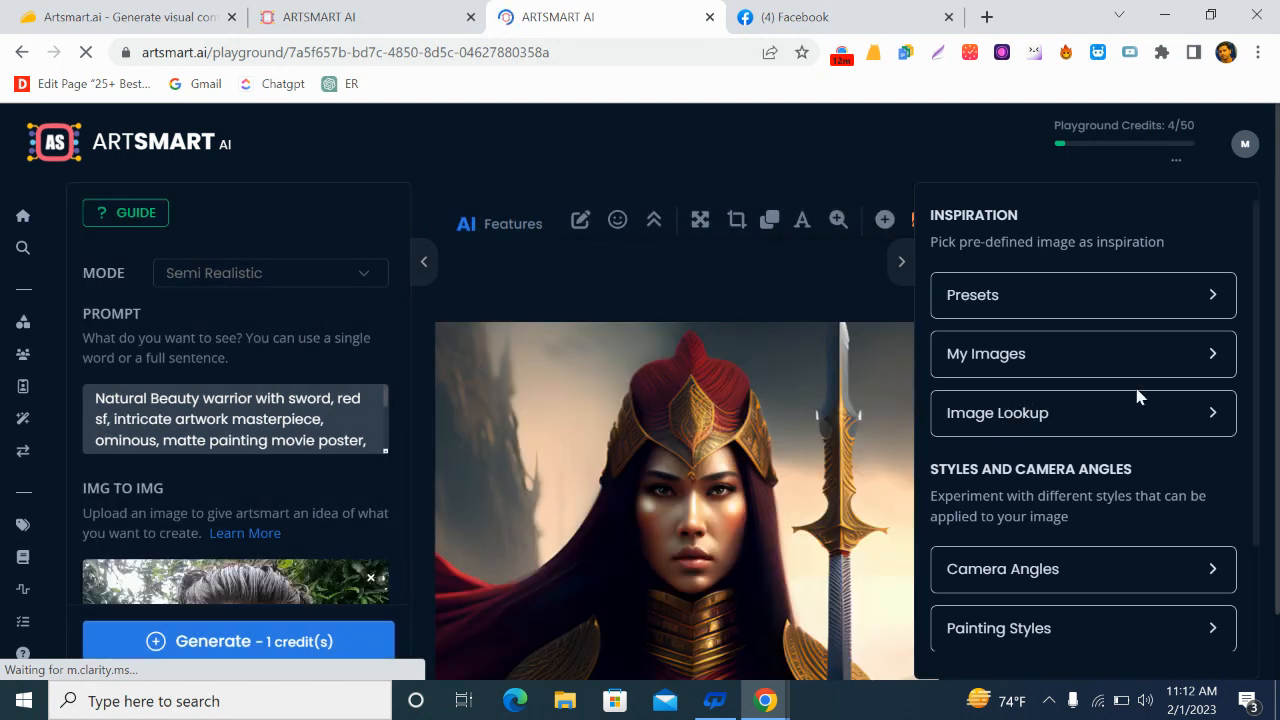
click(1043, 311)
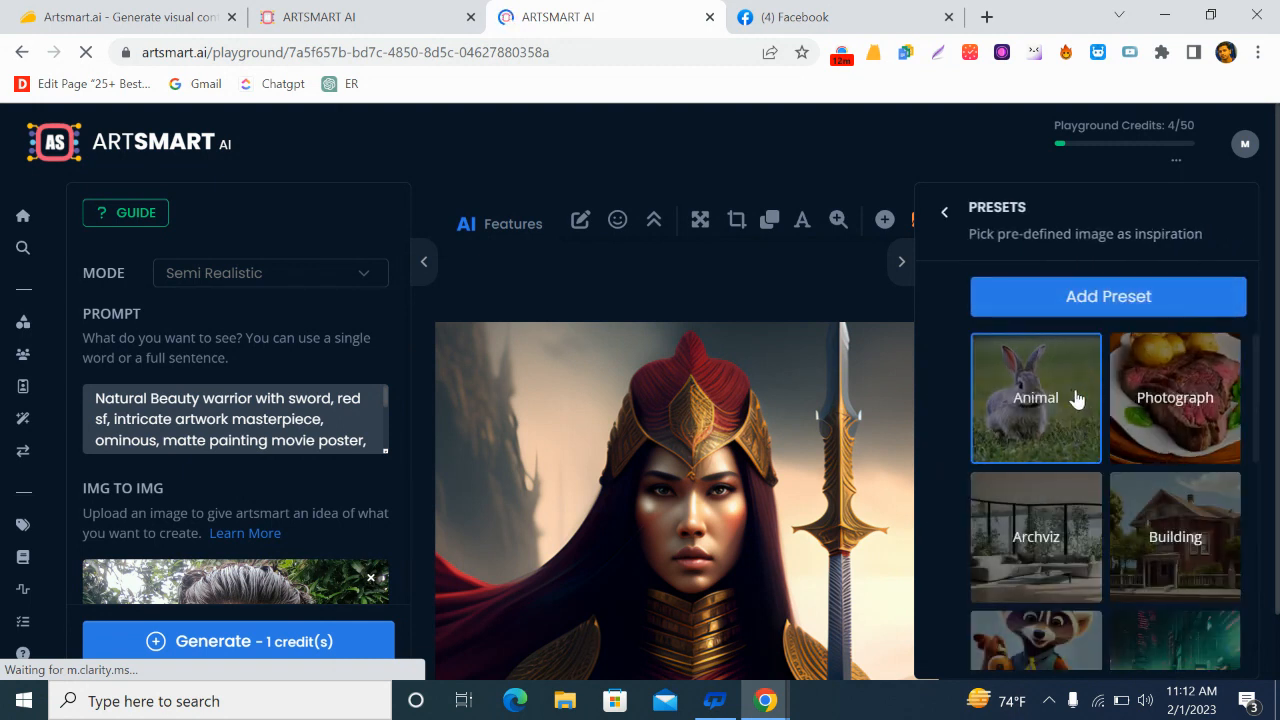
scroll(1088, 470, down, 2)
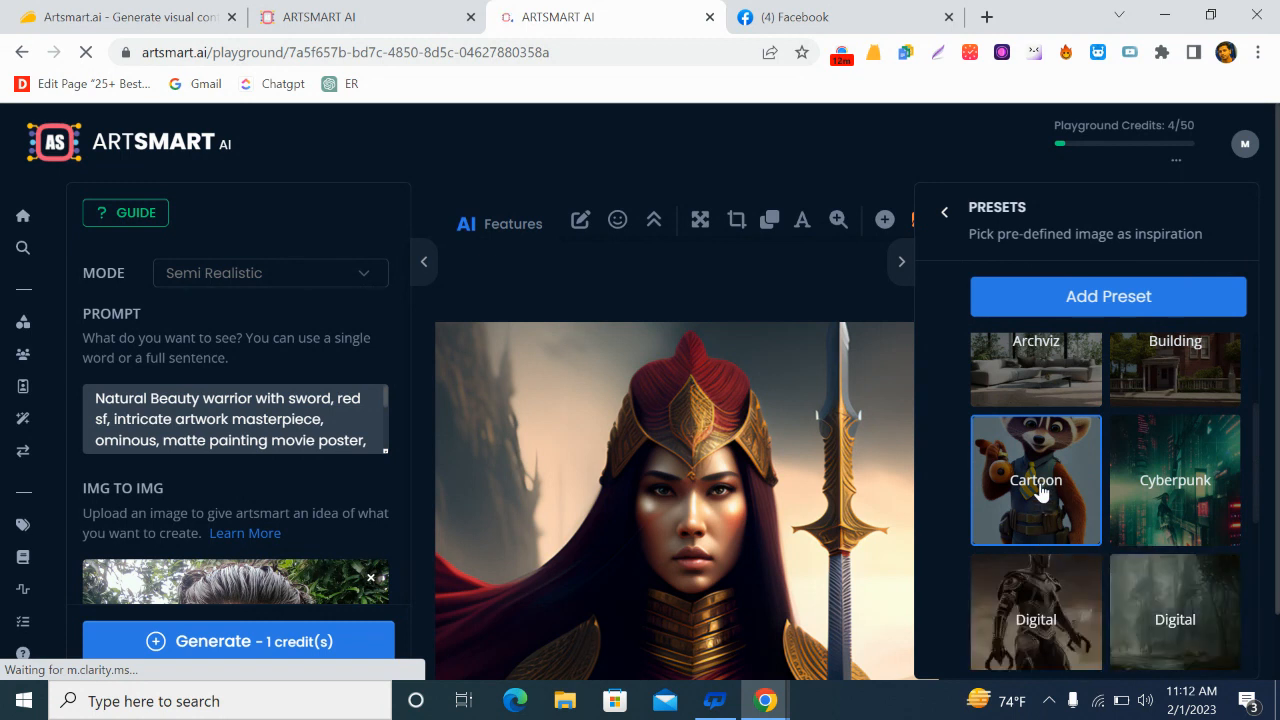
scroll(1034, 614, down, 1)
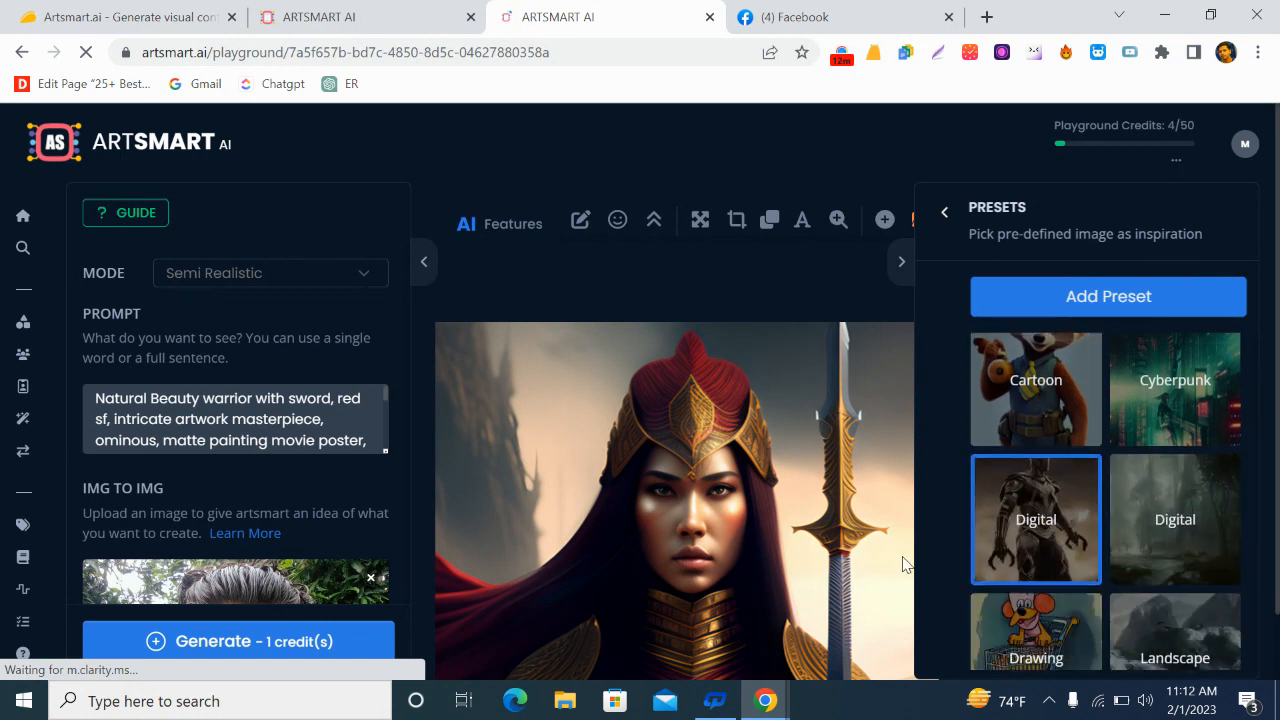
scroll(1082, 528, down, 2)
scroll(1078, 392, up, 2)
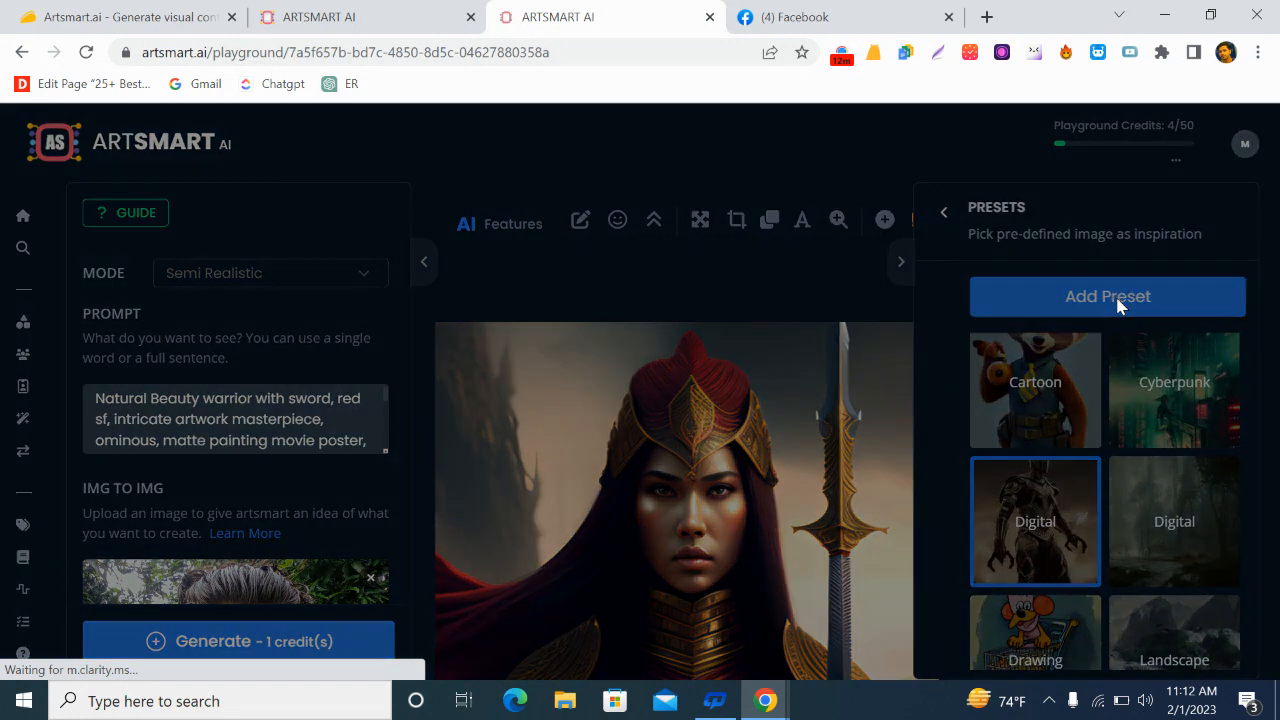
Examine the name, prompt, visibility and thumbnail fields for adding a preset, then close the form without saving.
click(1117, 300)
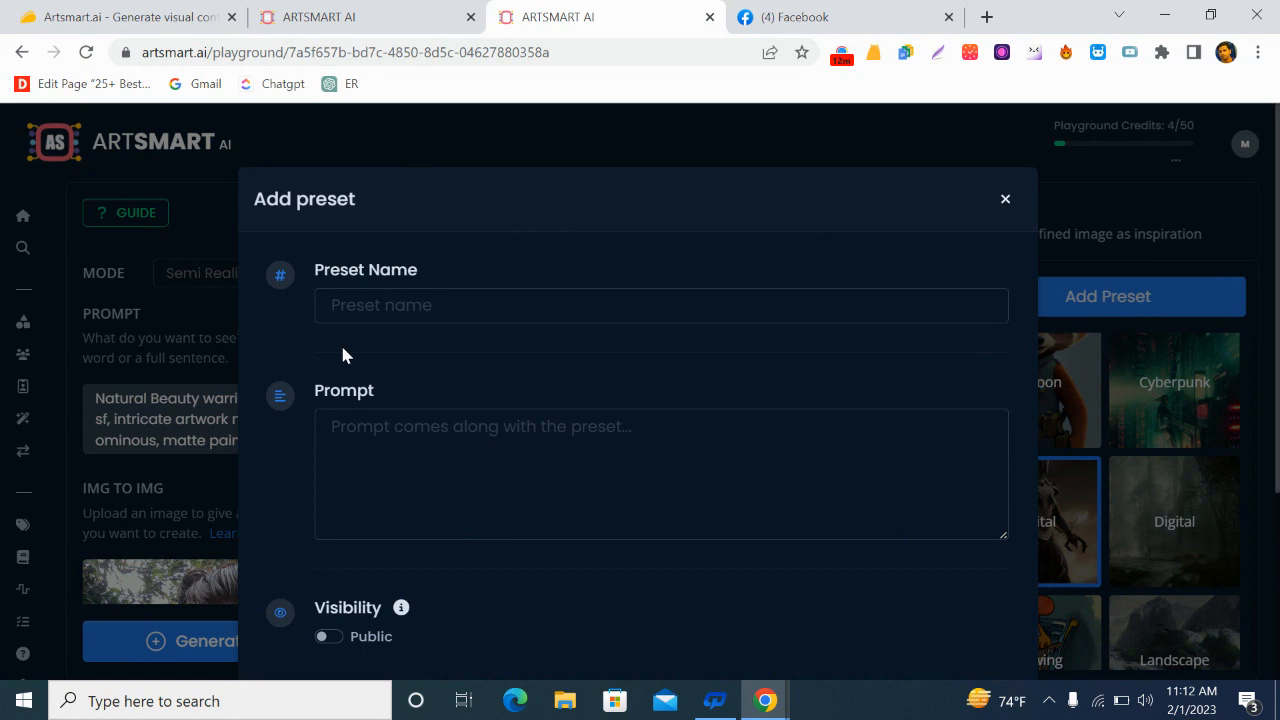
scroll(417, 318, down, 2)
scroll(470, 410, down, 1)
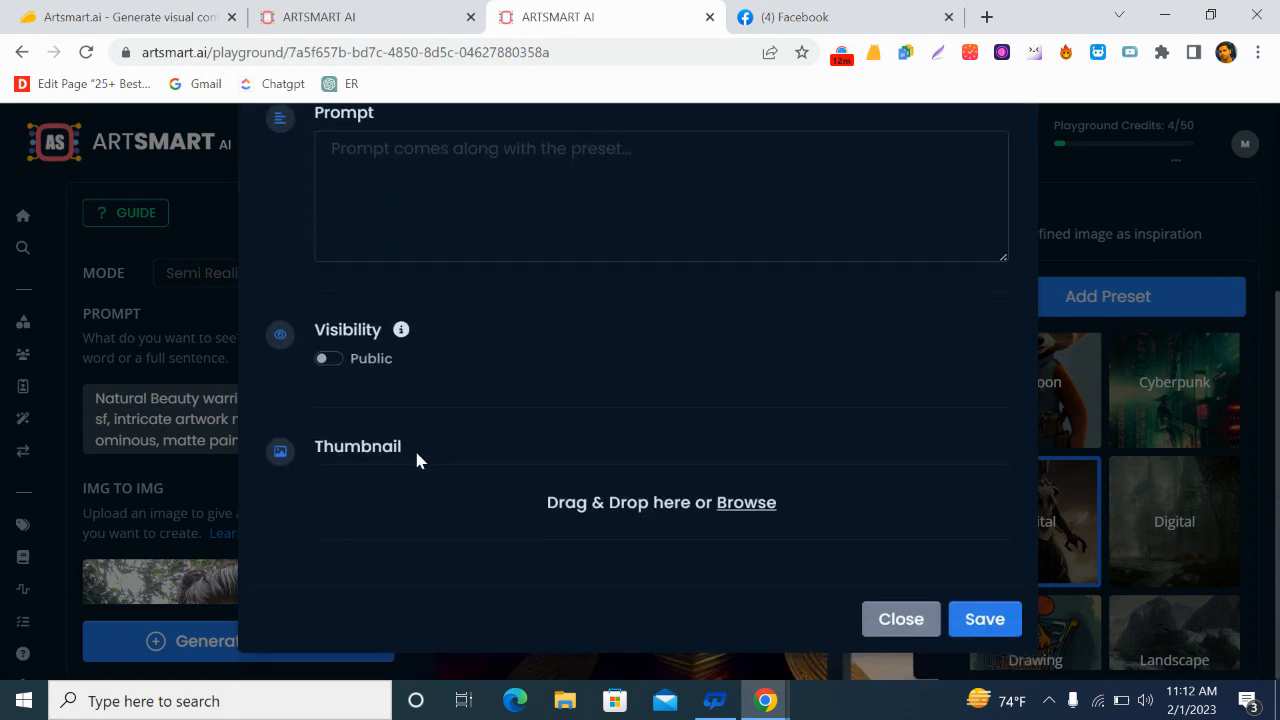
click(906, 621)
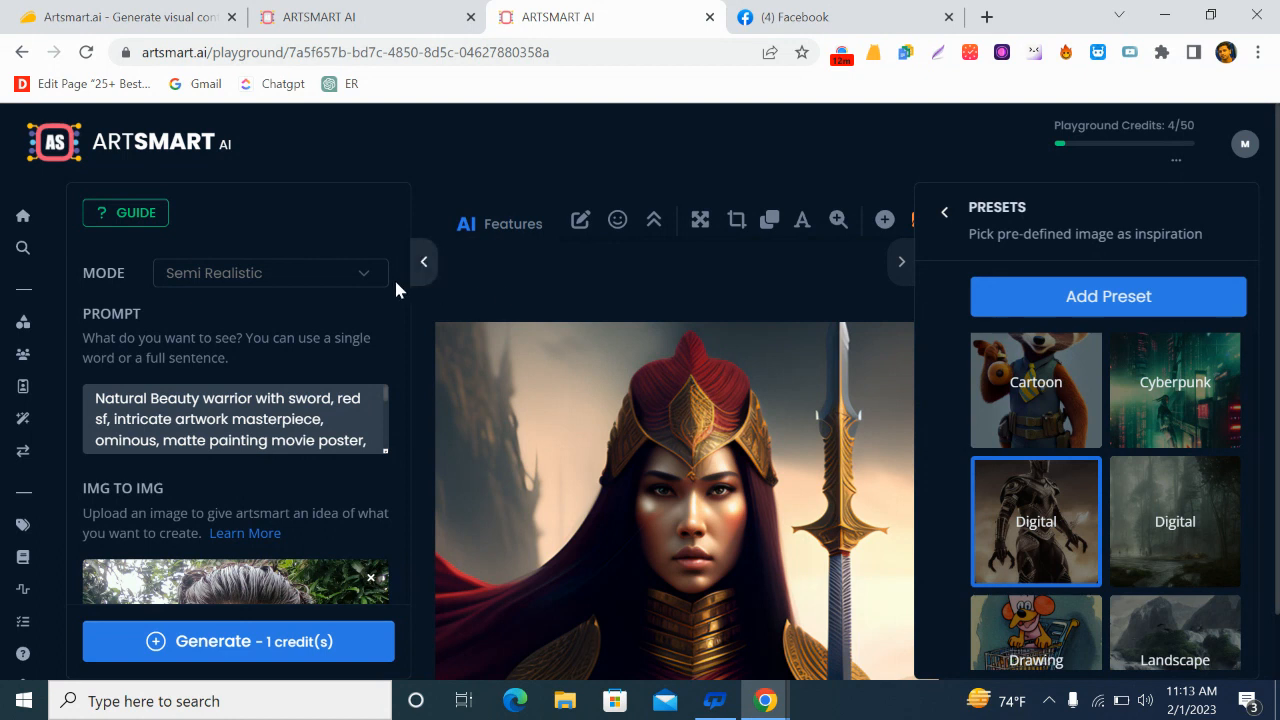
Switch to the AppSumo page for Artsmart.ai and read the product overview from its beginning.
click(140, 16)
scroll(400, 300, up, 3)
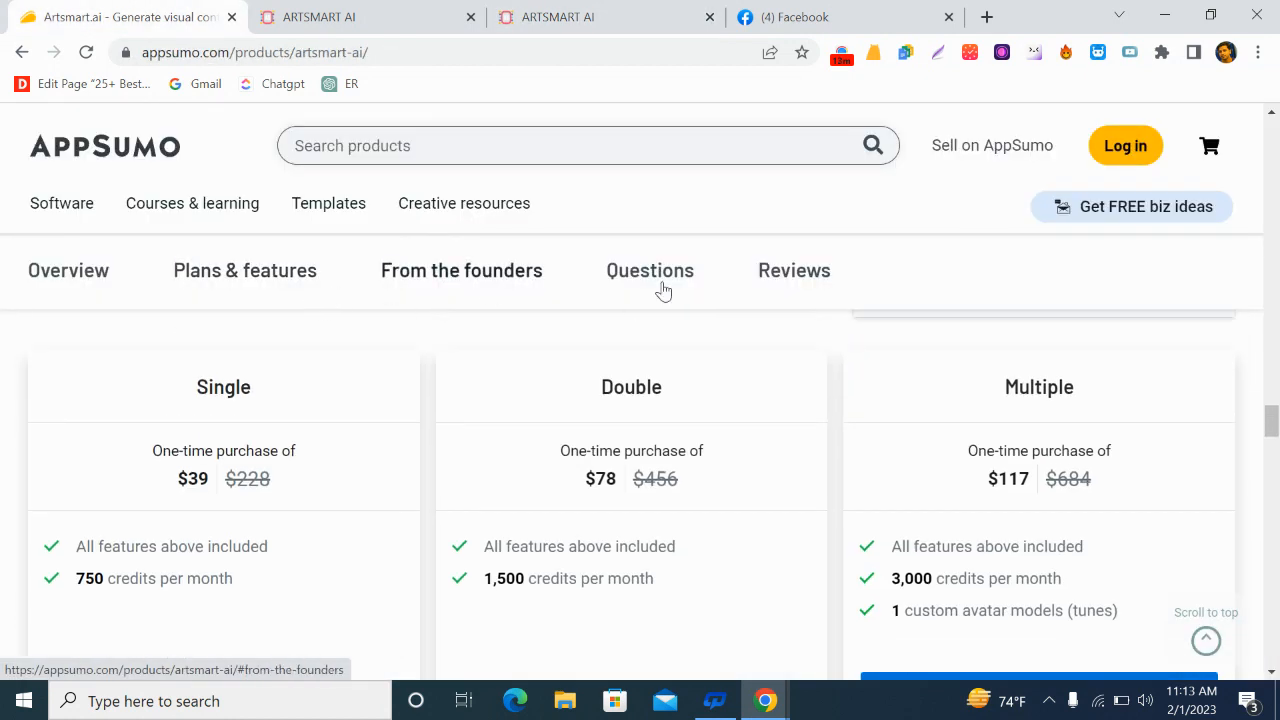
drag(1273, 418, 1273, 135)
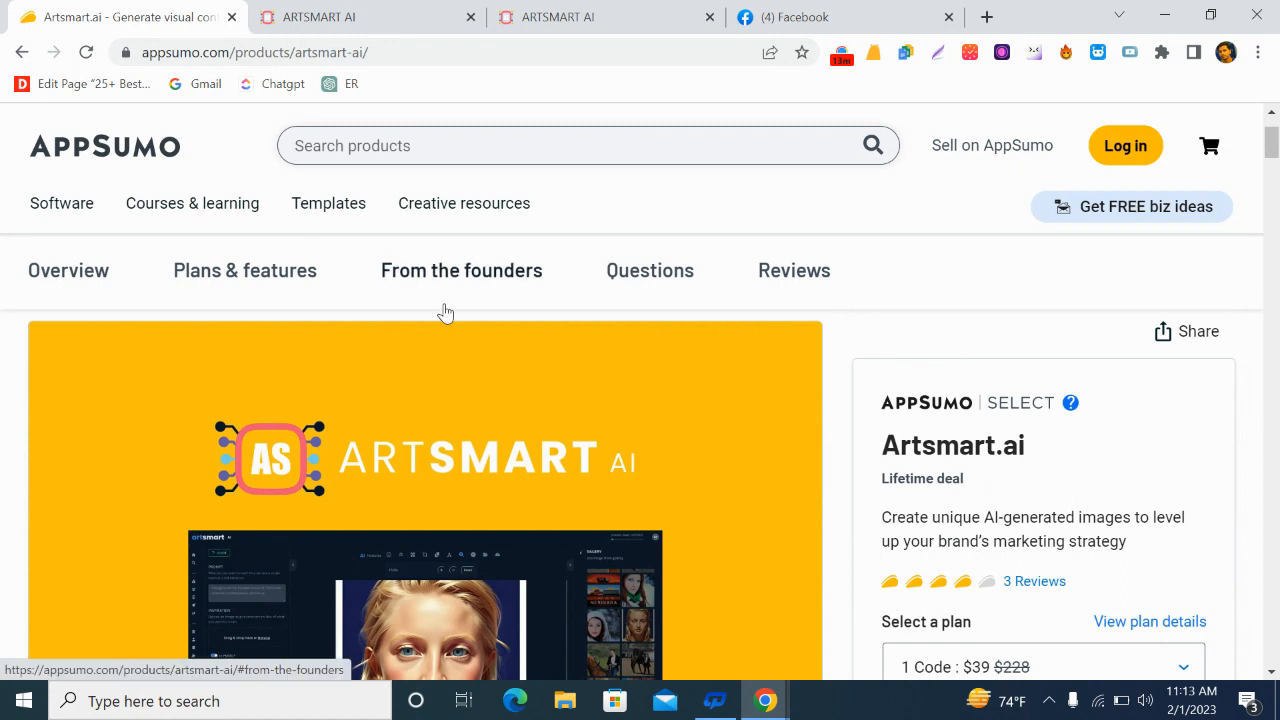
scroll(363, 499, down, 1)
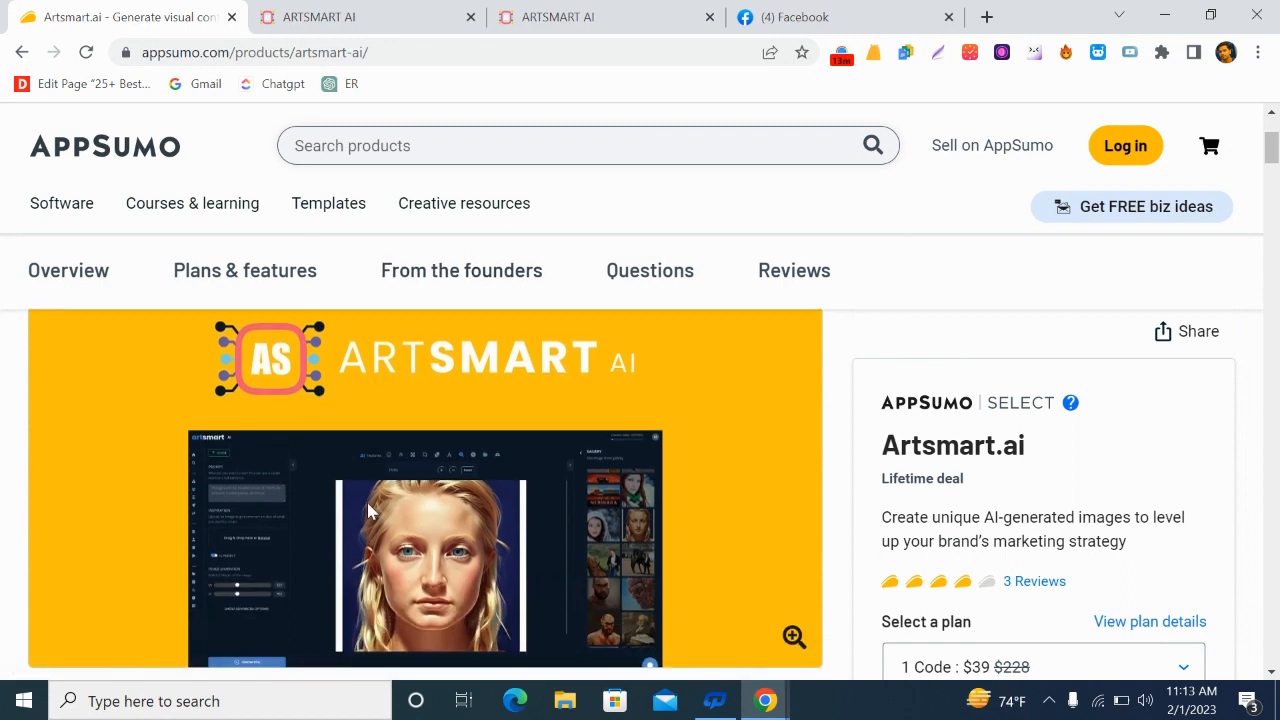
scroll(367, 502, down, 3)
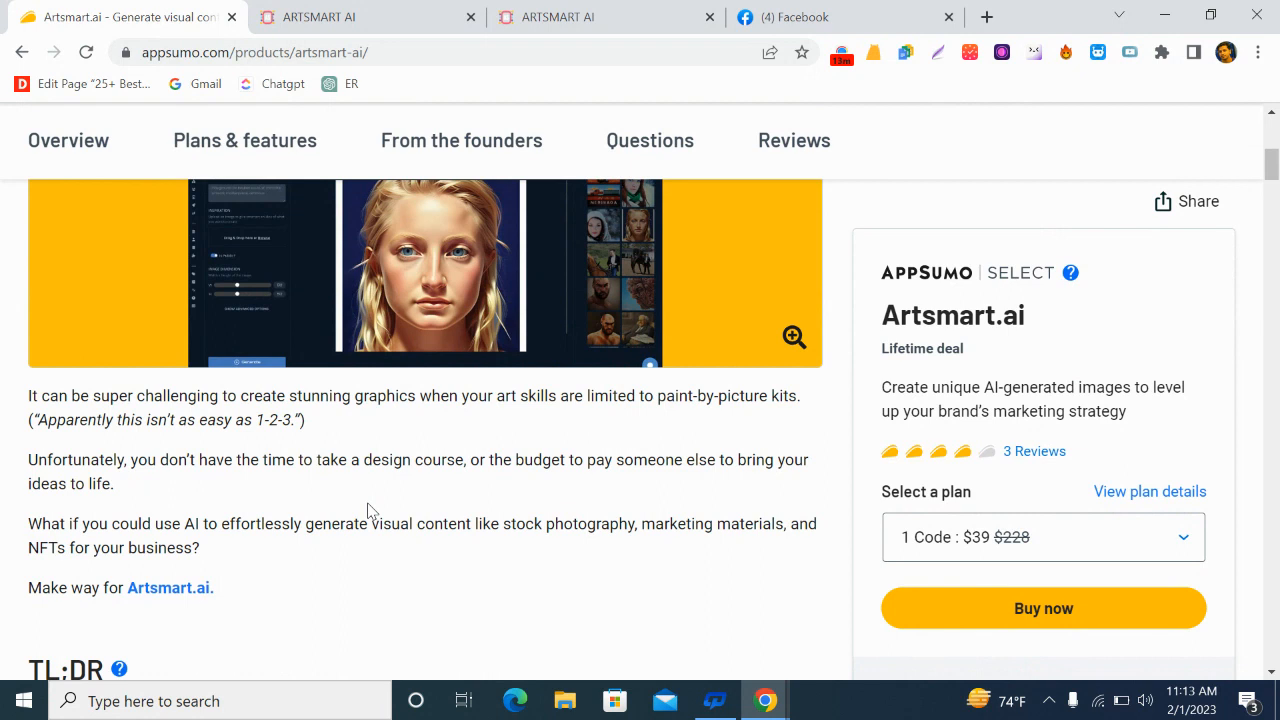
scroll(368, 511, down, 1)
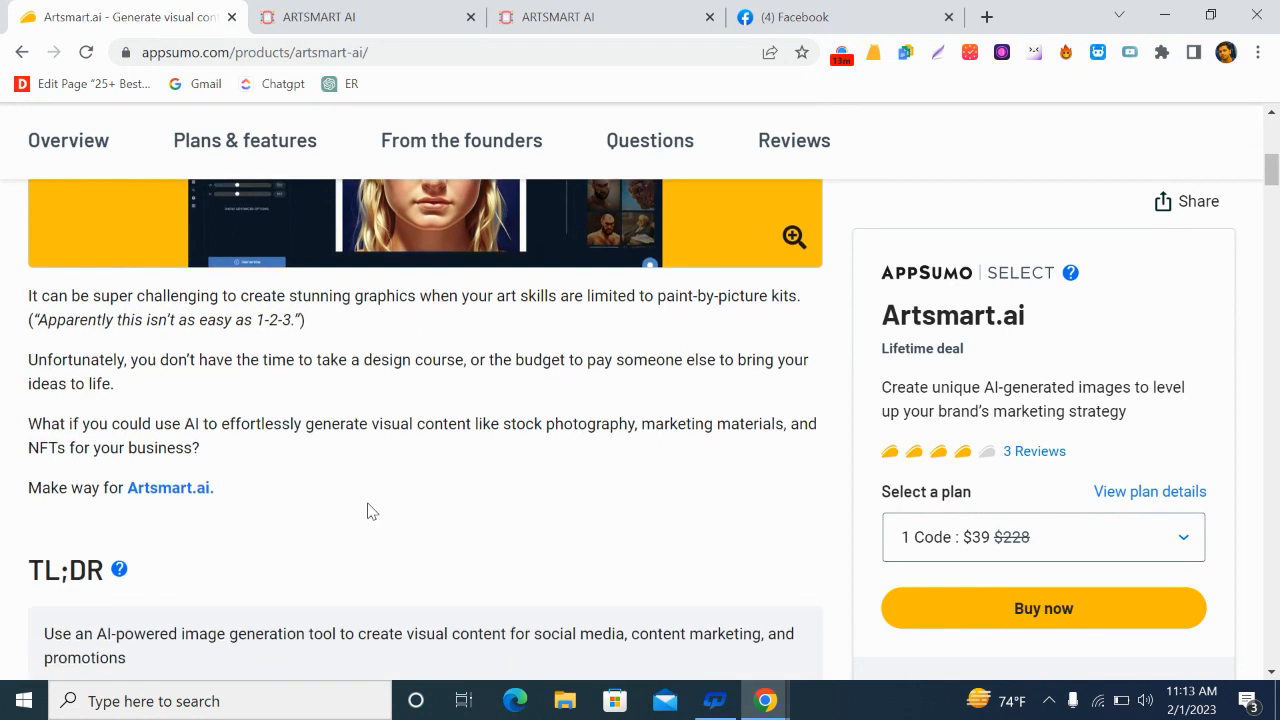